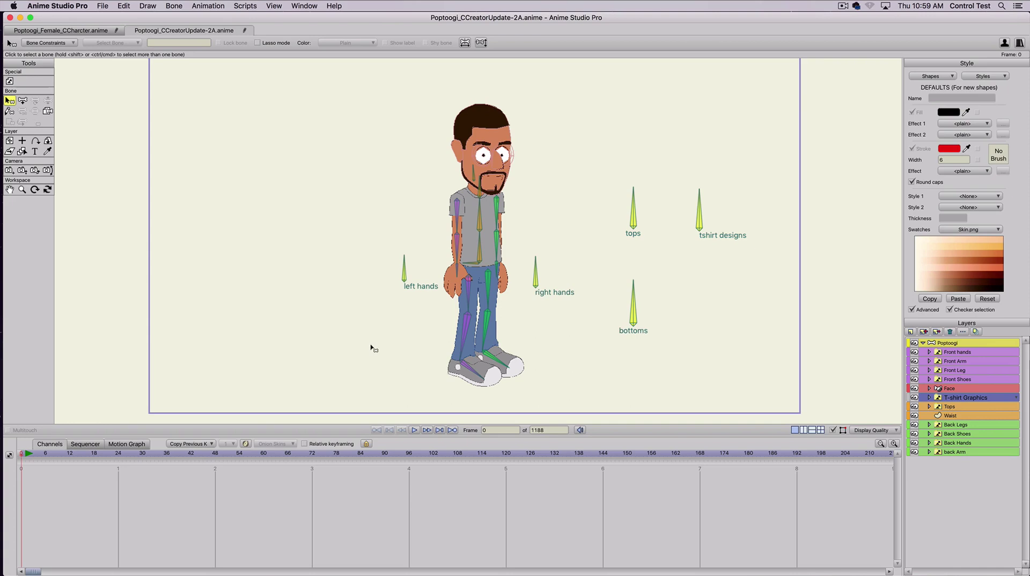
Step: At frame 1, delete the Poptoogi layer's stray frame-0 keyframes so the tops and tshirt designs bones stand upright
{"action": "scroll", "coordinate": [370, 350], "scroll_direction": "up", "scroll_amount": 2}
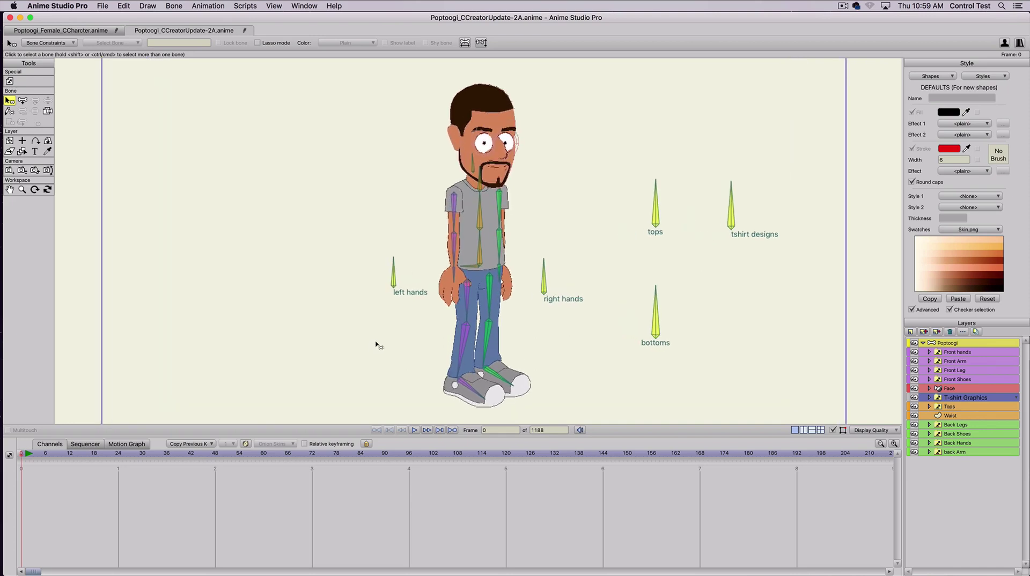
{"action": "left_click_drag", "start_coordinate": [384, 366], "coordinate": [373, 353]}
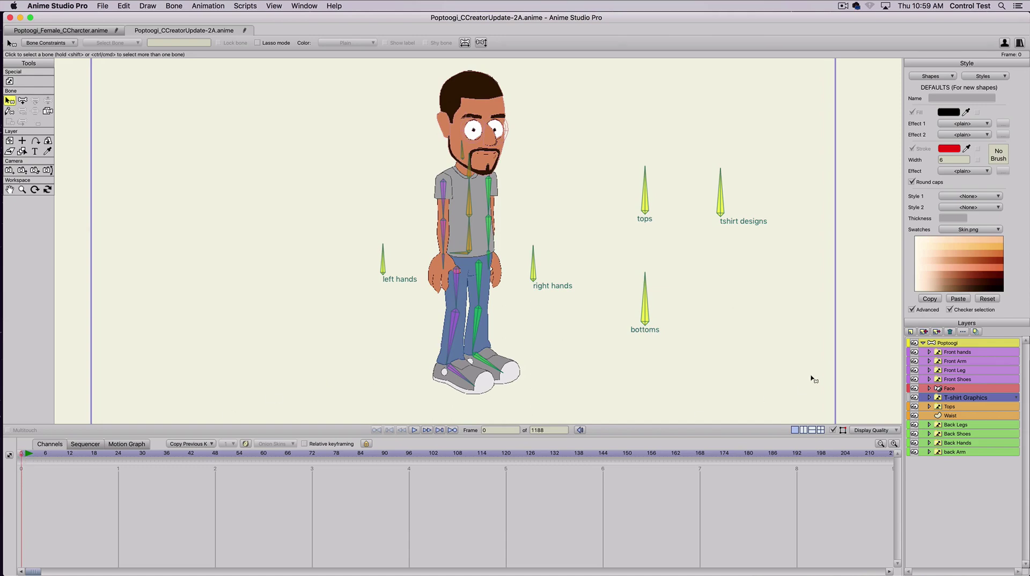
{"action": "left_click", "coordinate": [24, 457]}
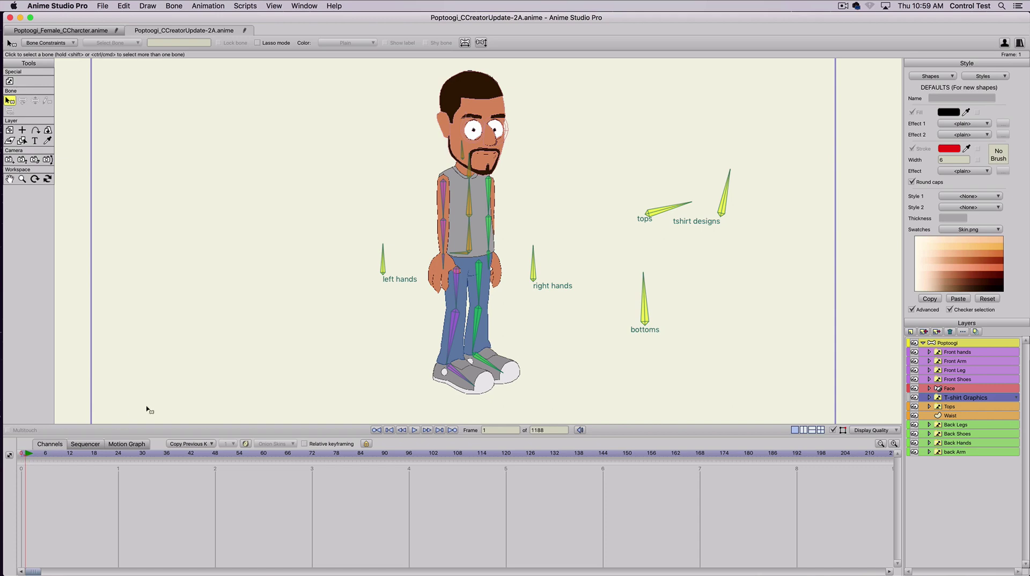
{"action": "left_click", "coordinate": [964, 345]}
{"action": "left_click_drag", "start_coordinate": [61, 480], "coordinate": [16, 518]}
{"action": "key", "text": "Delete"}
{"action": "scroll", "coordinate": [366, 353], "scroll_direction": "up", "scroll_amount": 1}
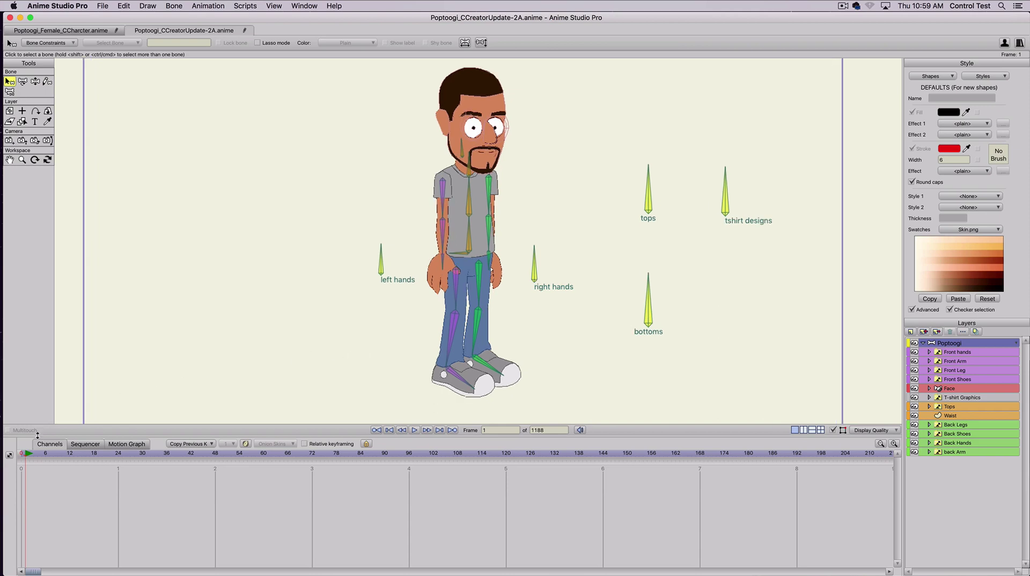
{"action": "scroll", "coordinate": [322, 394], "scroll_direction": "down", "scroll_amount": 1}
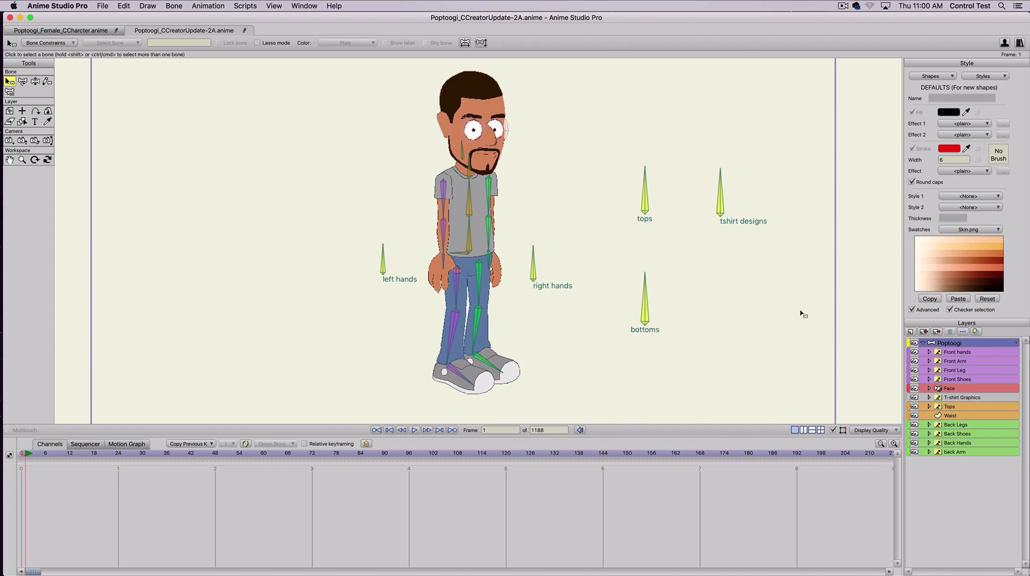
Step: Cycle the tops bone through no shirt, t-shirt and vest-and-tie, then tilt the bottoms bone
{"action": "key", "text": "t"}
{"action": "left_click", "coordinate": [644, 212]}
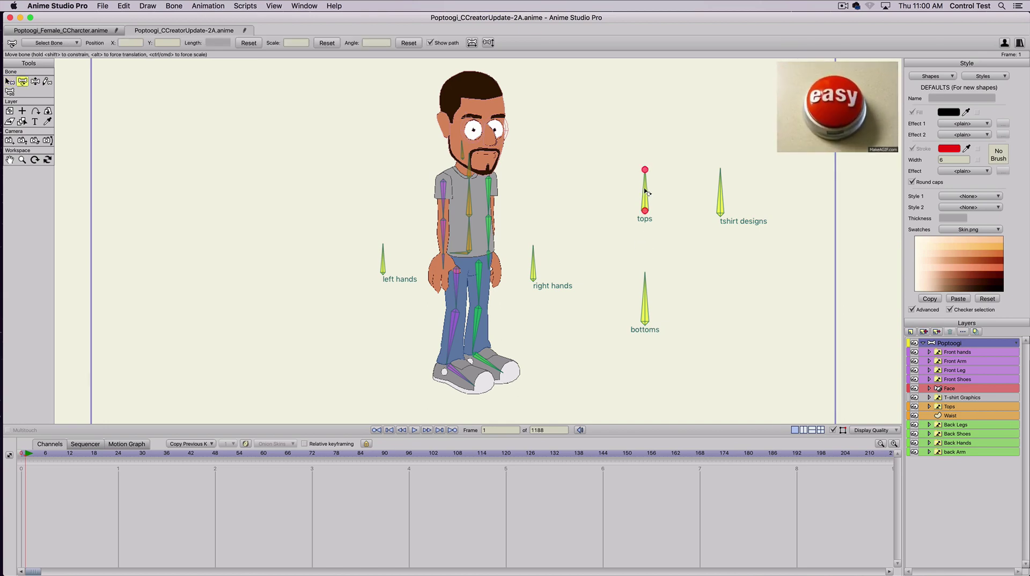
{"action": "mouse_move", "coordinate": [644, 192]}
{"action": "left_mouse_down"}
{"action": "mouse_move", "coordinate": [658, 189]}
{"action": "mouse_move", "coordinate": [633, 185]}
{"action": "mouse_move", "coordinate": [680, 218]}
{"action": "mouse_move", "coordinate": [644, 281]}
{"action": "mouse_move", "coordinate": [660, 258]}
{"action": "mouse_move", "coordinate": [646, 171]}
{"action": "mouse_move", "coordinate": [654, 196]}
{"action": "left_mouse_up"}
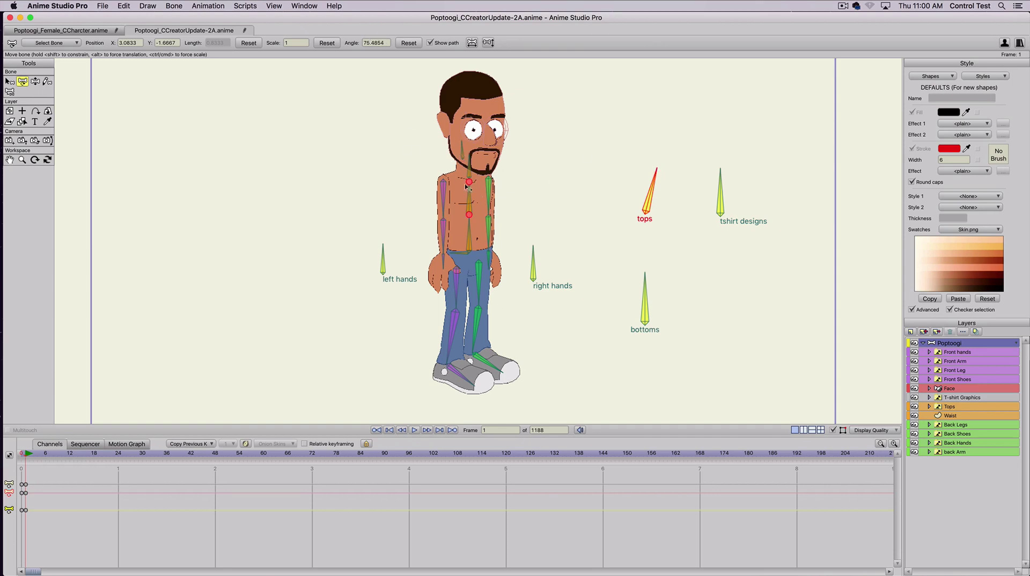
{"action": "left_click_drag", "start_coordinate": [651, 193], "coordinate": [658, 243]}
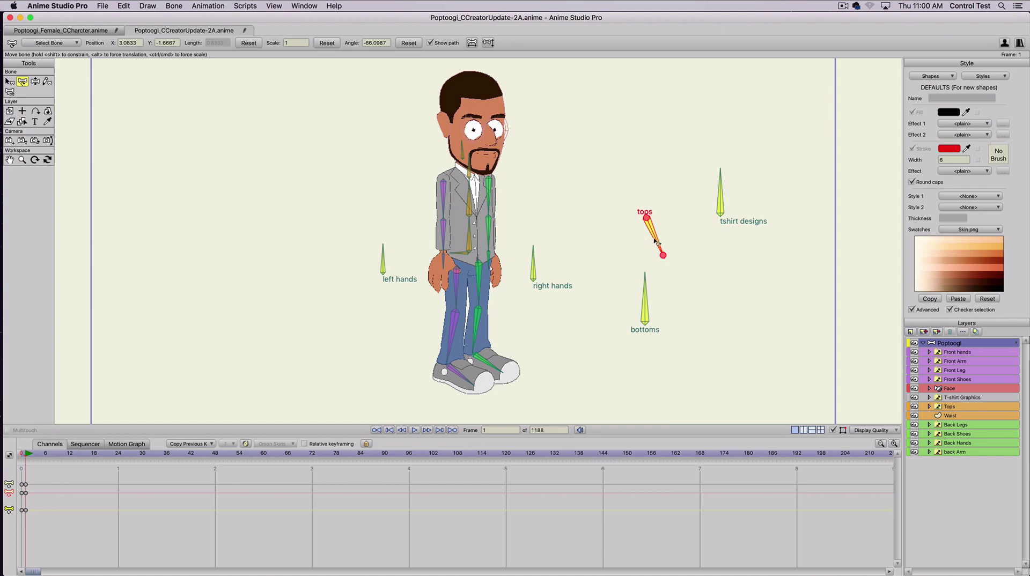
{"action": "left_click_drag", "start_coordinate": [656, 242], "coordinate": [654, 171]}
{"action": "left_click_drag", "start_coordinate": [647, 284], "coordinate": [651, 308]}
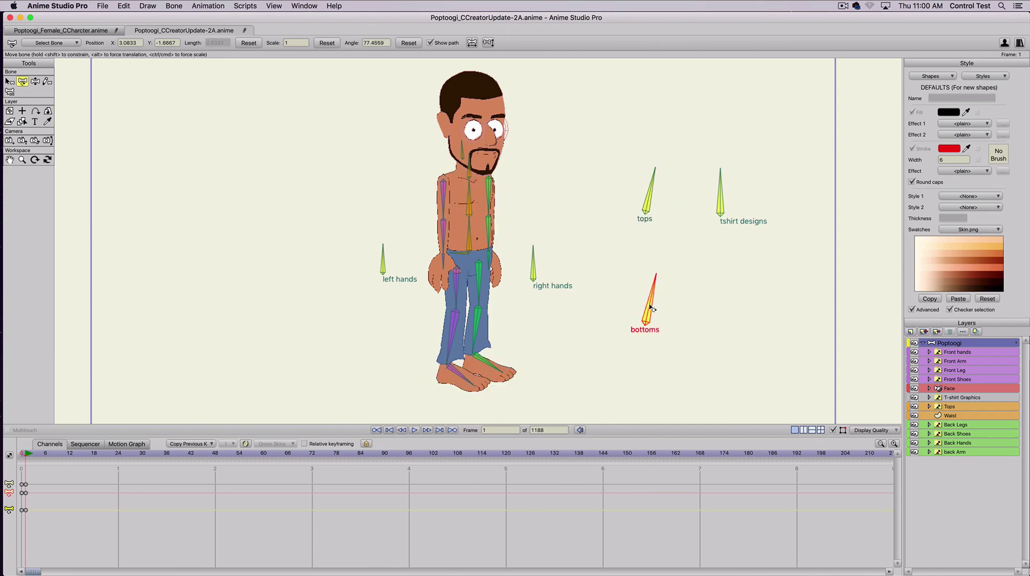
Step: Swing the bottoms bone through dark boots and back to jeans and sneakers
{"action": "left_click", "coordinate": [458, 356]}
{"action": "left_click_drag", "start_coordinate": [657, 302], "coordinate": [666, 354]}
{"action": "left_click", "coordinate": [533, 266]}
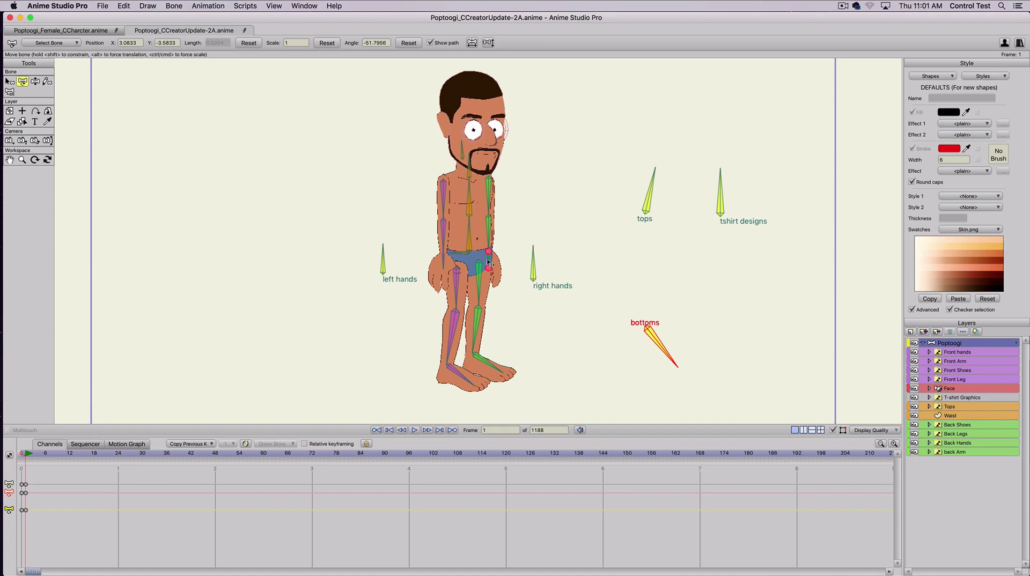
{"action": "left_click", "coordinate": [533, 265]}
{"action": "left_click", "coordinate": [470, 198]}
{"action": "left_click_drag", "start_coordinate": [672, 359], "coordinate": [640, 297]}
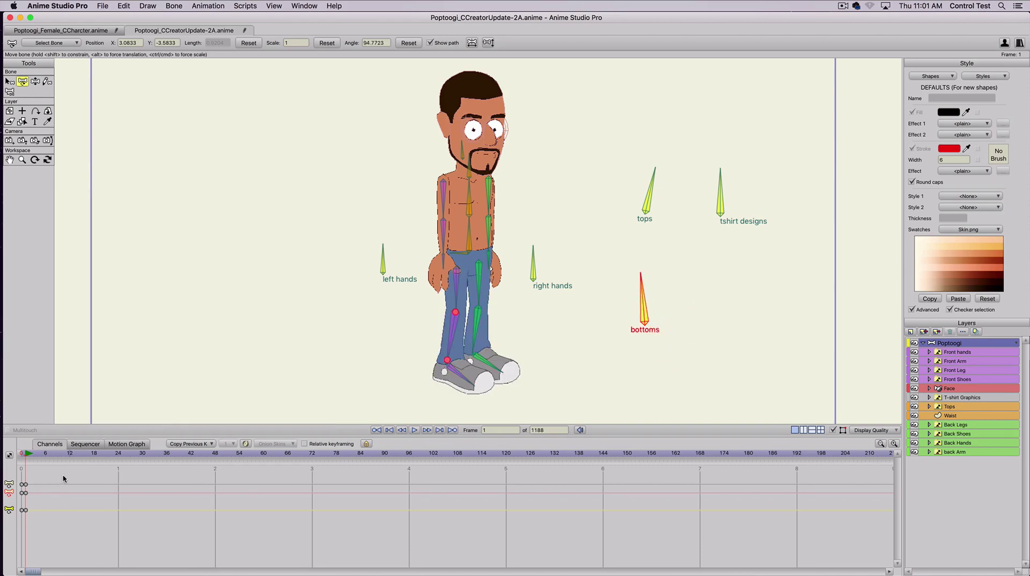
Step: Select the frame-0 keys, turn the tops bone, and tilt tshirt designs to show the skull
{"action": "left_click_drag", "start_coordinate": [43, 480], "coordinate": [20, 524]}
{"action": "left_click_drag", "start_coordinate": [654, 196], "coordinate": [645, 219]}
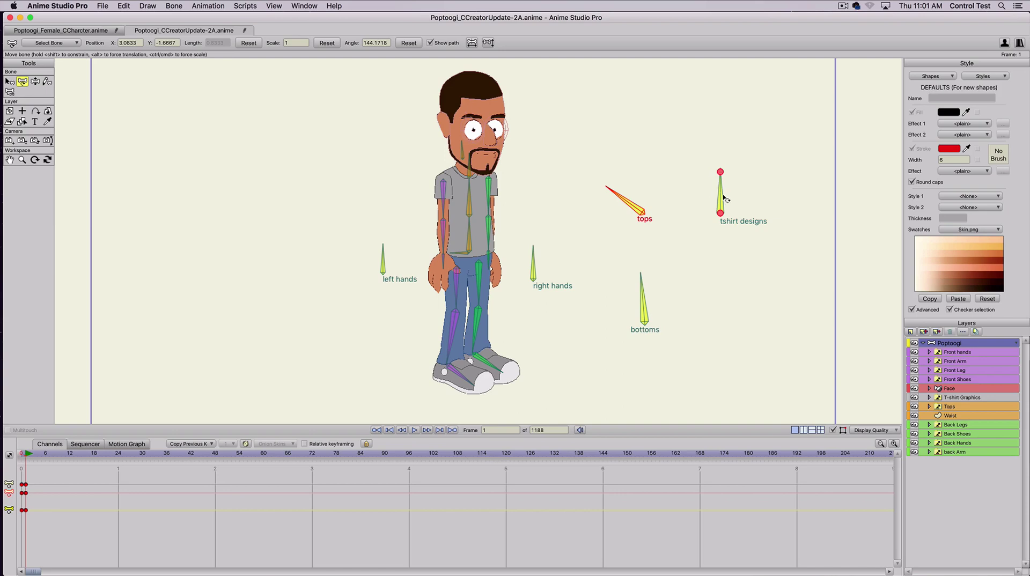
{"action": "mouse_move", "coordinate": [722, 197]}
{"action": "left_mouse_down"}
{"action": "mouse_move", "coordinate": [768, 236]}
{"action": "mouse_move", "coordinate": [737, 213]}
{"action": "mouse_move", "coordinate": [725, 177]}
{"action": "mouse_move", "coordinate": [748, 239]}
{"action": "mouse_move", "coordinate": [733, 179]}
{"action": "mouse_move", "coordinate": [748, 204]}
{"action": "mouse_move", "coordinate": [731, 176]}
{"action": "mouse_move", "coordinate": [735, 209]}
{"action": "mouse_move", "coordinate": [720, 190]}
{"action": "mouse_move", "coordinate": [726, 179]}
{"action": "mouse_move", "coordinate": [755, 202]}
{"action": "mouse_move", "coordinate": [735, 194]}
{"action": "left_mouse_up"}
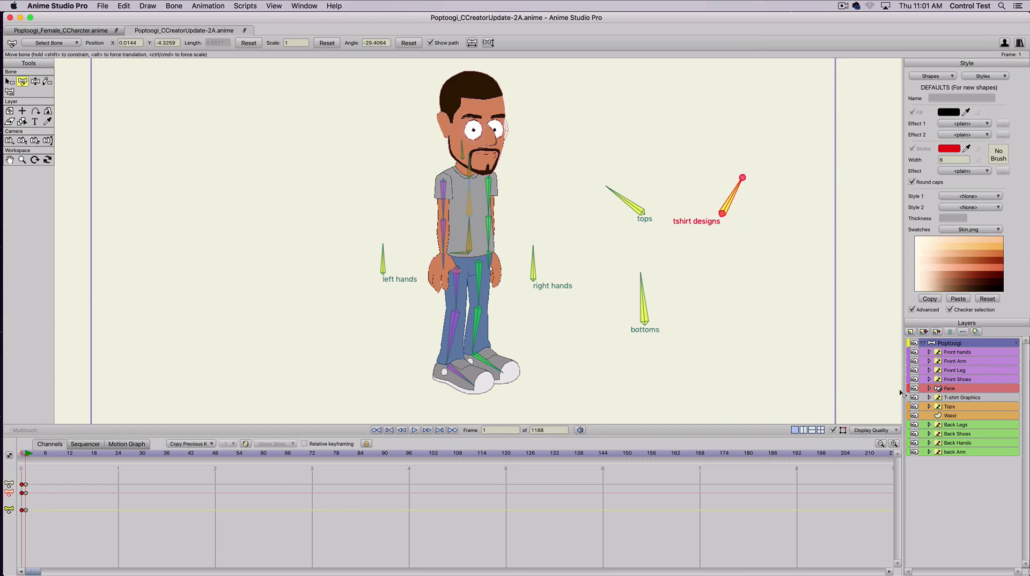
Step: Add a new vector layer named wwe under T-shirt Graphics at frame 0
{"action": "left_click", "coordinate": [930, 398]}
{"action": "left_click", "coordinate": [954, 407]}
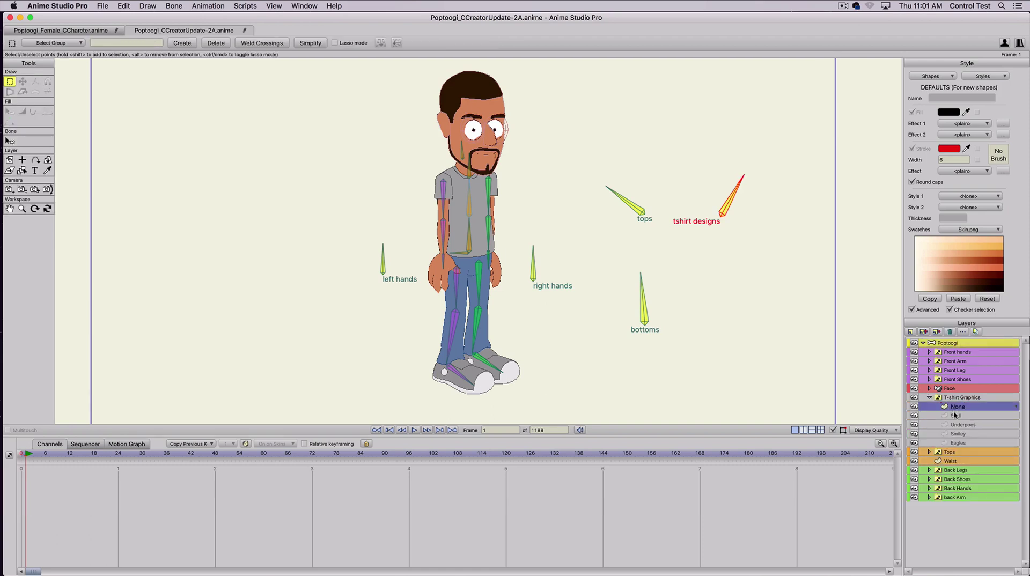
{"action": "left_click", "coordinate": [911, 332]}
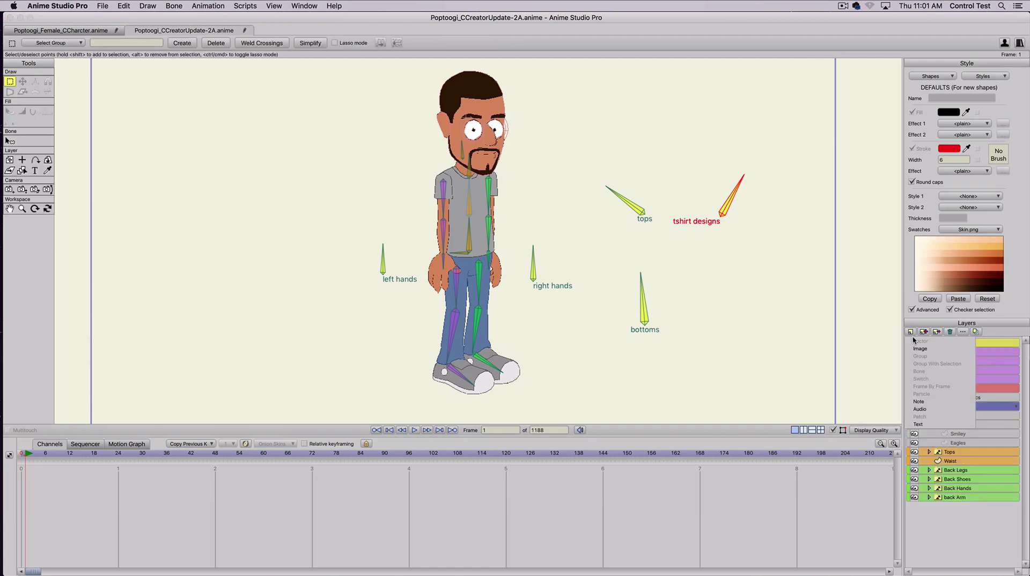
{"action": "left_click", "coordinate": [22, 453]}
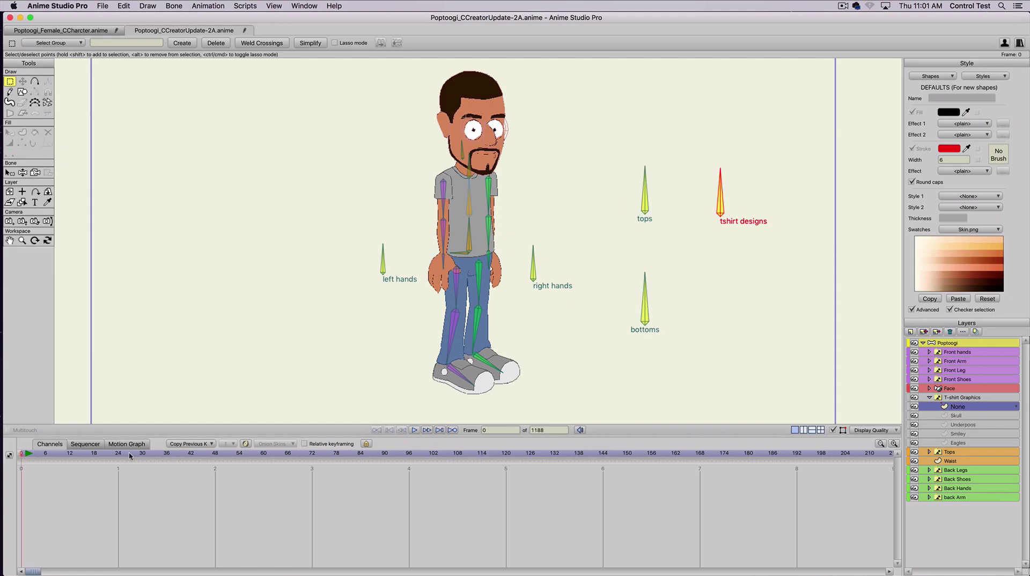
{"action": "left_click", "coordinate": [911, 332]}
{"action": "left_click", "coordinate": [916, 344]}
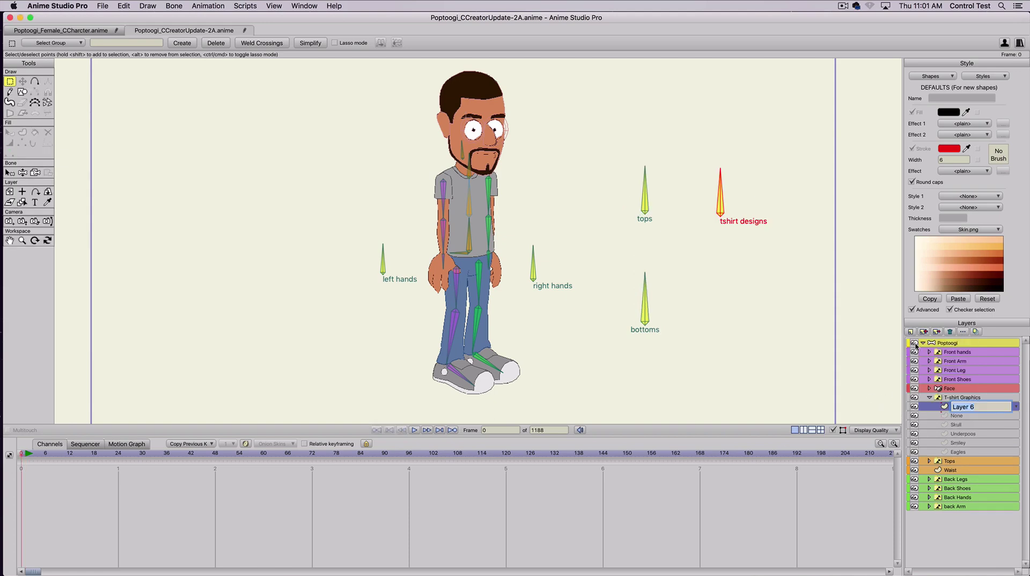
{"action": "type", "text": "wwe"}
{"action": "key", "text": "Return"}
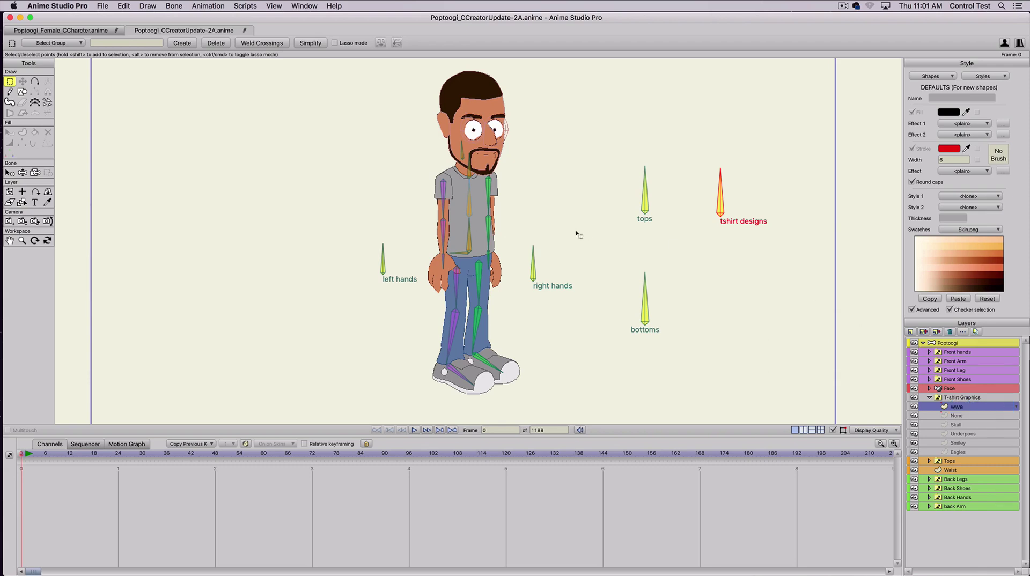
Step: Draw a W on the shirt, fill it as a shape, and give it a dark grey 454545 stroke
{"action": "key", "text": "a"}
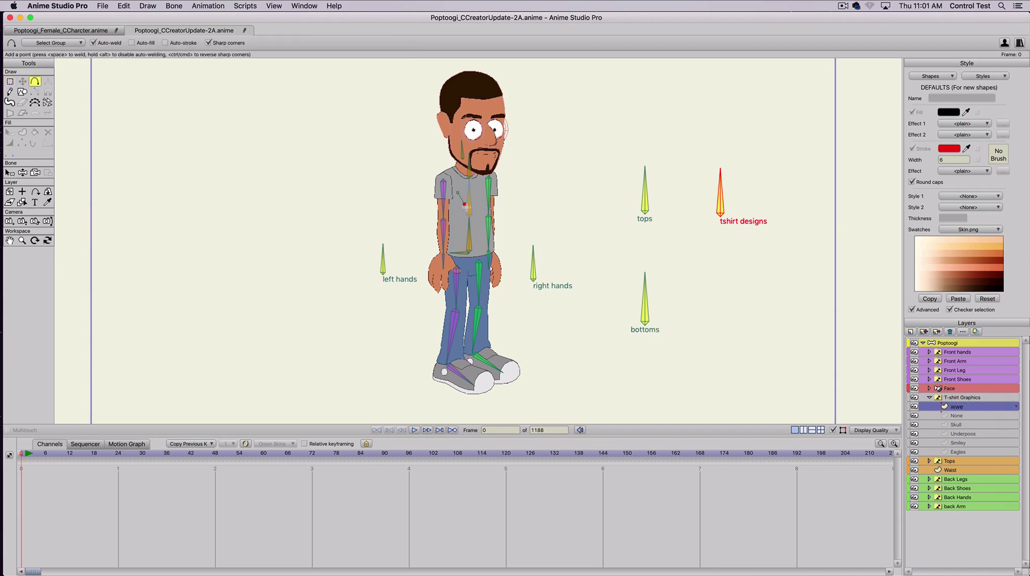
{"action": "left_click", "coordinate": [483, 191]}
{"action": "scroll", "coordinate": [469, 210], "scroll_direction": "up", "scroll_amount": 2}
{"action": "key", "text": "u"}
{"action": "left_click", "coordinate": [475, 201]}
{"action": "key", "text": "space"}
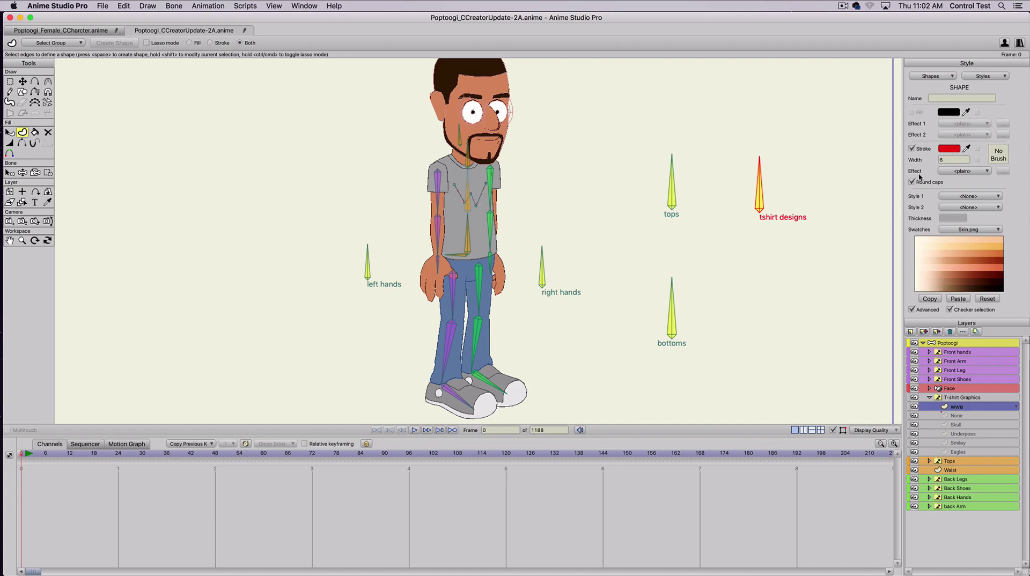
{"action": "left_click", "coordinate": [947, 149]}
{"action": "type", "text": "4D3838"}
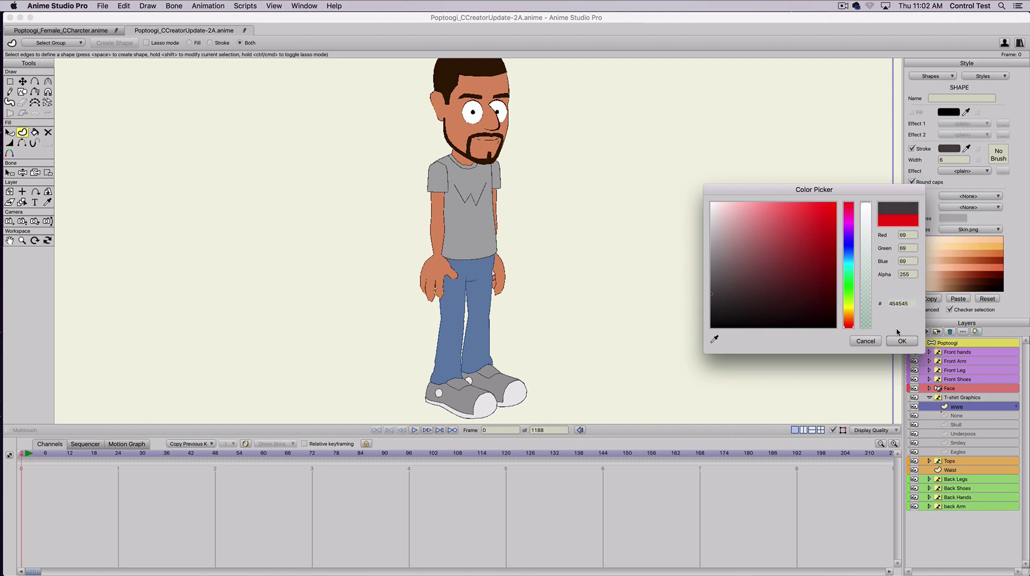
Step: Confirm the dark stroke, adjust the W's lower-left point, and move the whole W lower
{"action": "left_click", "coordinate": [911, 342]}
{"action": "scroll", "coordinate": [480, 209], "scroll_direction": "up", "scroll_amount": 5}
{"action": "key", "text": "t"}
{"action": "left_click_drag", "start_coordinate": [454, 171], "coordinate": [511, 179]}
{"action": "key", "text": "w"}
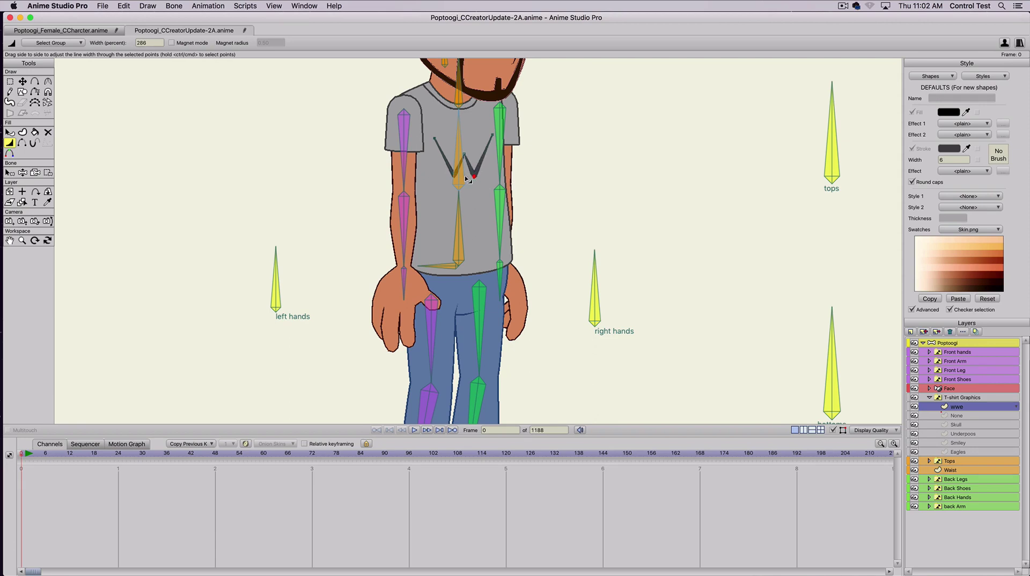
{"action": "key", "text": "t"}
{"action": "left_click", "coordinate": [465, 156]}
{"action": "key", "text": "super+a"}
{"action": "left_click_drag", "start_coordinate": [462, 168], "coordinate": [462, 185]}
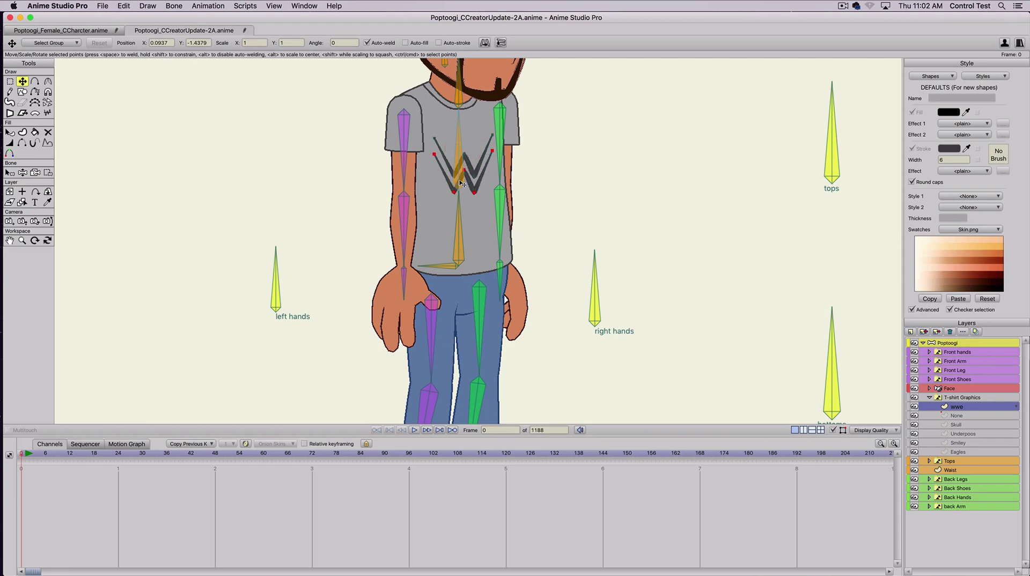
{"action": "mouse_move", "coordinate": [459, 181]}
{"action": "left_mouse_down"}
{"action": "mouse_move", "coordinate": [444, 190]}
{"action": "mouse_move", "coordinate": [473, 213]}
{"action": "left_mouse_up"}
Step: Draw a line beneath the W and make it a red stroke-only shape
{"action": "key", "text": "a"}
{"action": "left_click_drag", "start_coordinate": [473, 213], "coordinate": [493, 203]}
{"action": "key", "text": "u"}
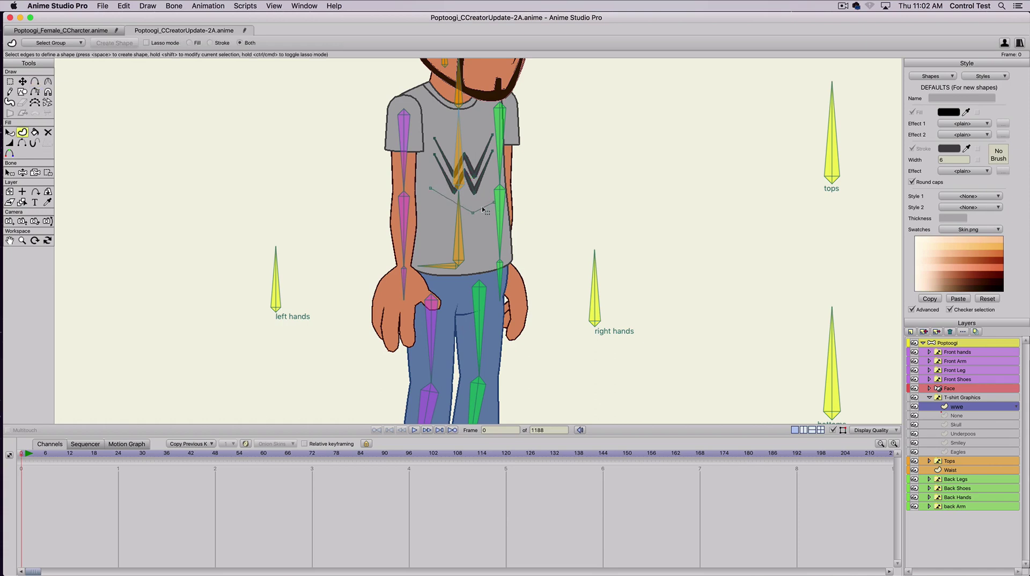
{"action": "left_click", "coordinate": [483, 209]}
{"action": "key", "text": "space"}
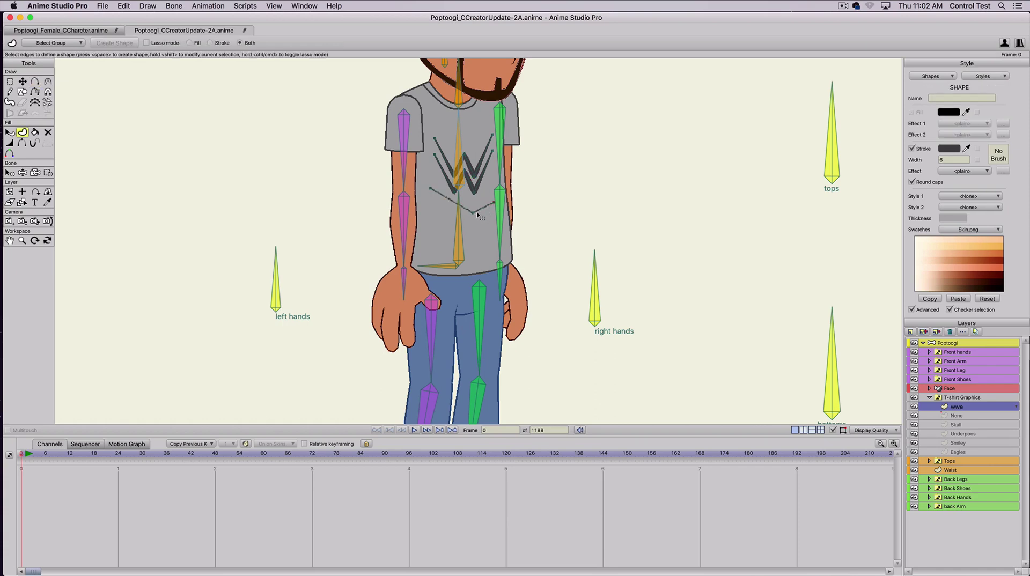
{"action": "left_click", "coordinate": [948, 152]}
{"action": "left_click", "coordinate": [813, 215]}
{"action": "key", "text": "Return"}
Step: Reshape the red line into a flatter curve and reposition its endpoints under the logo
{"action": "key", "text": "t"}
{"action": "mouse_move", "coordinate": [474, 213]}
{"action": "left_mouse_down"}
{"action": "mouse_move", "coordinate": [458, 209]}
{"action": "mouse_move", "coordinate": [467, 187]}
{"action": "mouse_move", "coordinate": [520, 198]}
{"action": "mouse_move", "coordinate": [389, 197]}
{"action": "left_mouse_up"}
{"action": "key", "text": "c"}
{"action": "key", "text": "t"}
{"action": "key", "text": "w"}
{"action": "key", "text": "t"}
{"action": "left_click_drag", "start_coordinate": [495, 204], "coordinate": [495, 190]}
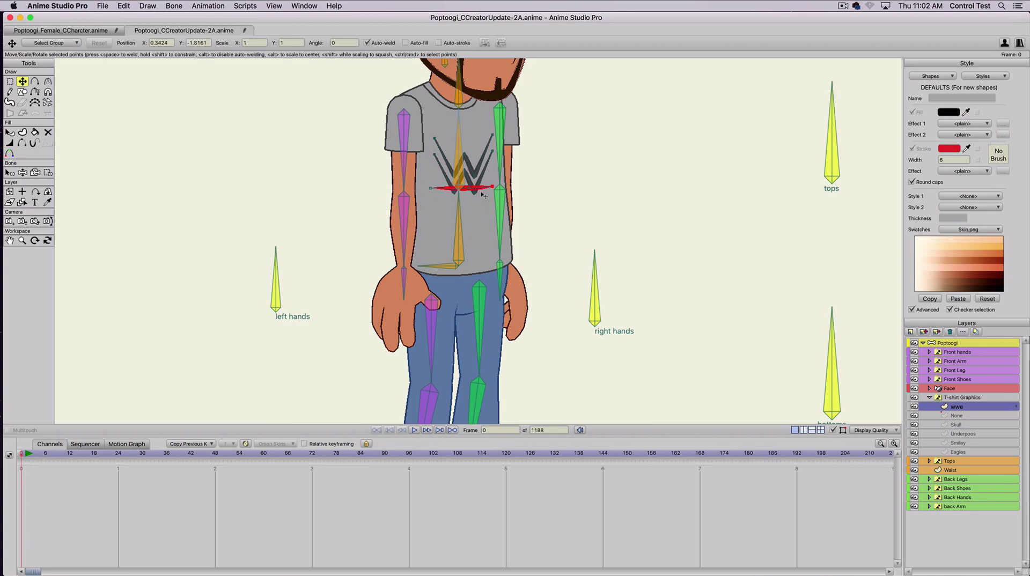
{"action": "key", "text": "q"}
{"action": "left_click", "coordinate": [449, 189]}
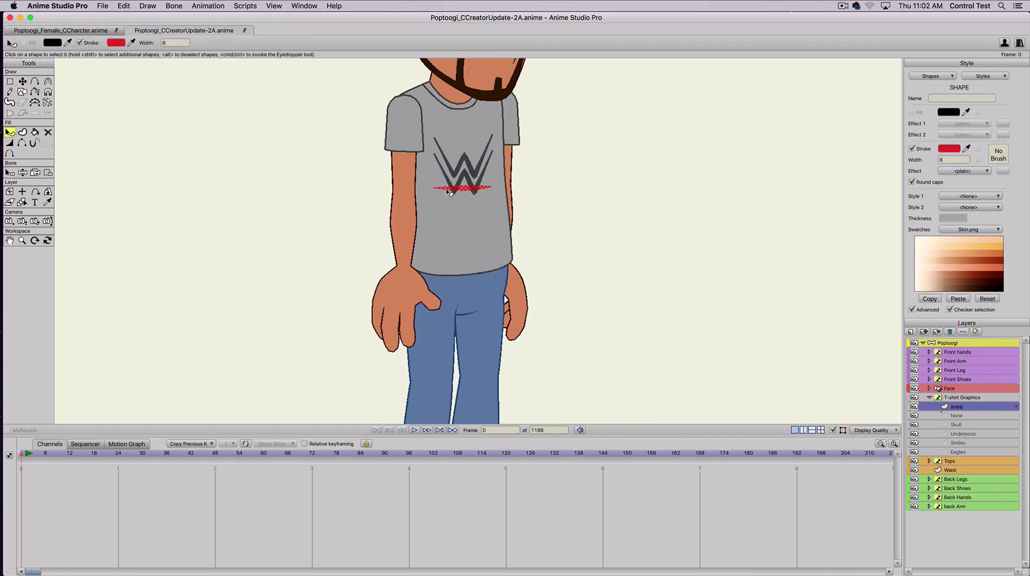
{"action": "left_click", "coordinate": [434, 200]}
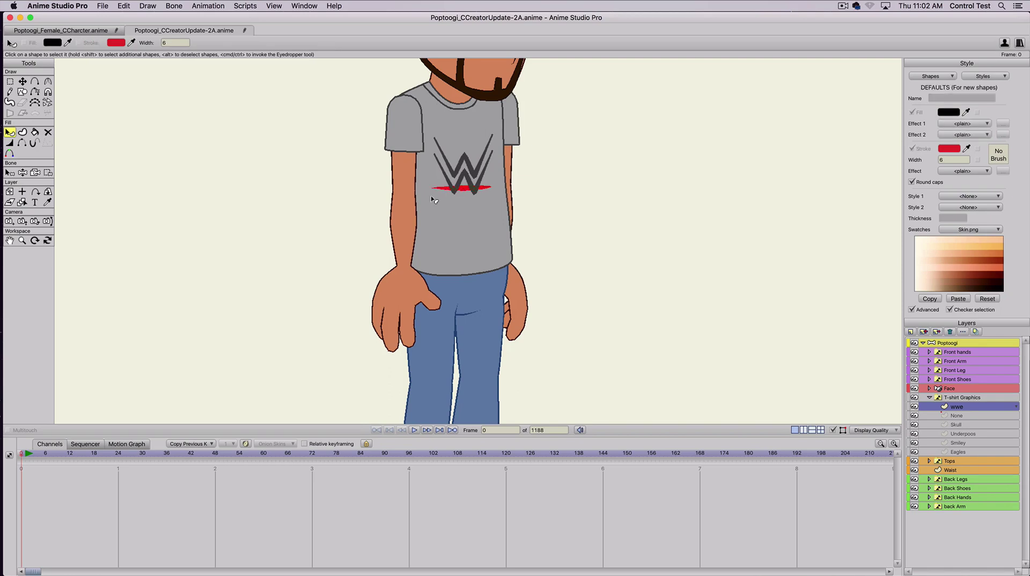
{"action": "key", "text": "t"}
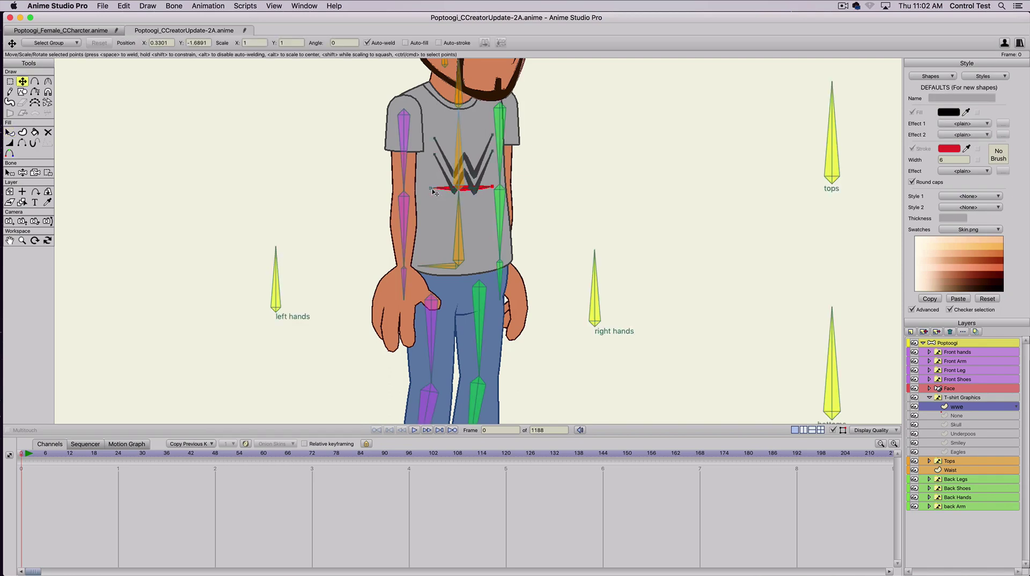
{"action": "left_click_drag", "start_coordinate": [432, 193], "coordinate": [433, 200]}
{"action": "left_click_drag", "start_coordinate": [494, 186], "coordinate": [492, 189]}
Step: Select all points and move the WWE logo and red stroke slightly up
{"action": "scroll", "coordinate": [490, 197], "scroll_direction": "down", "scroll_amount": 3}
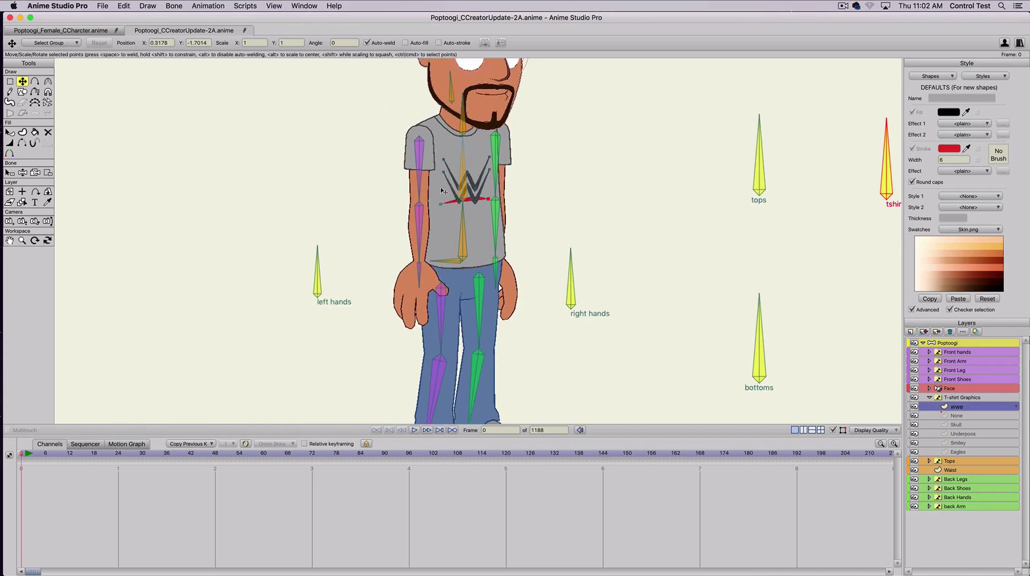
{"action": "key", "text": "super+a"}
{"action": "mouse_move", "coordinate": [460, 180]}
{"action": "left_mouse_down"}
{"action": "mouse_move", "coordinate": [446, 175]}
{"action": "mouse_move", "coordinate": [472, 170]}
{"action": "left_mouse_up"}
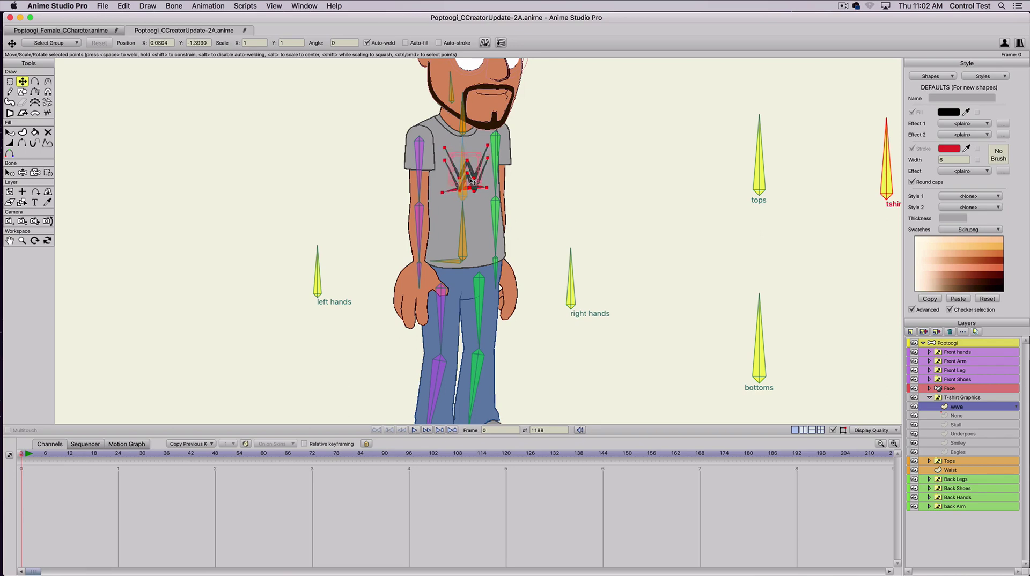
Step: Bind all WWE logo points to the shirt's centre bone B18
{"action": "key", "text": "b"}
{"action": "left_click", "coordinate": [465, 192]}
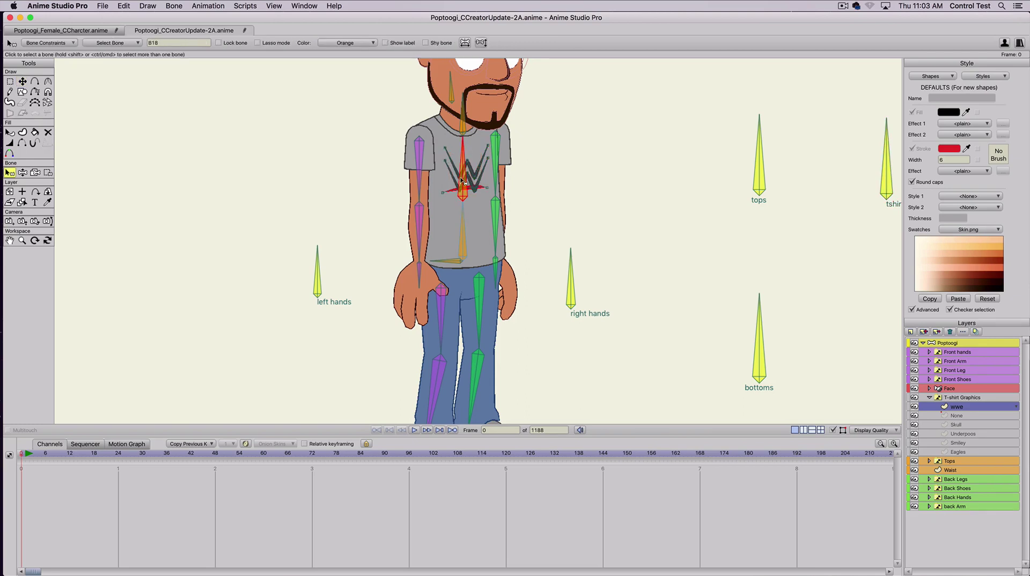
{"action": "key", "text": "super+a"}
{"action": "left_click", "coordinate": [48, 172]}
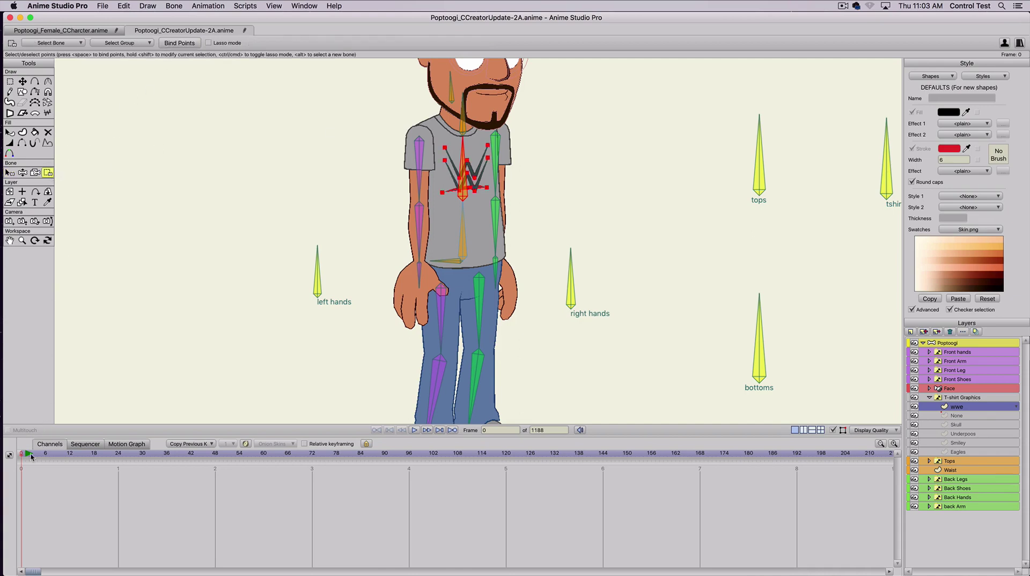
Step: On the Poptoogi layer, bend the spine to check the logo follows the torso
{"action": "left_click", "coordinate": [940, 345]}
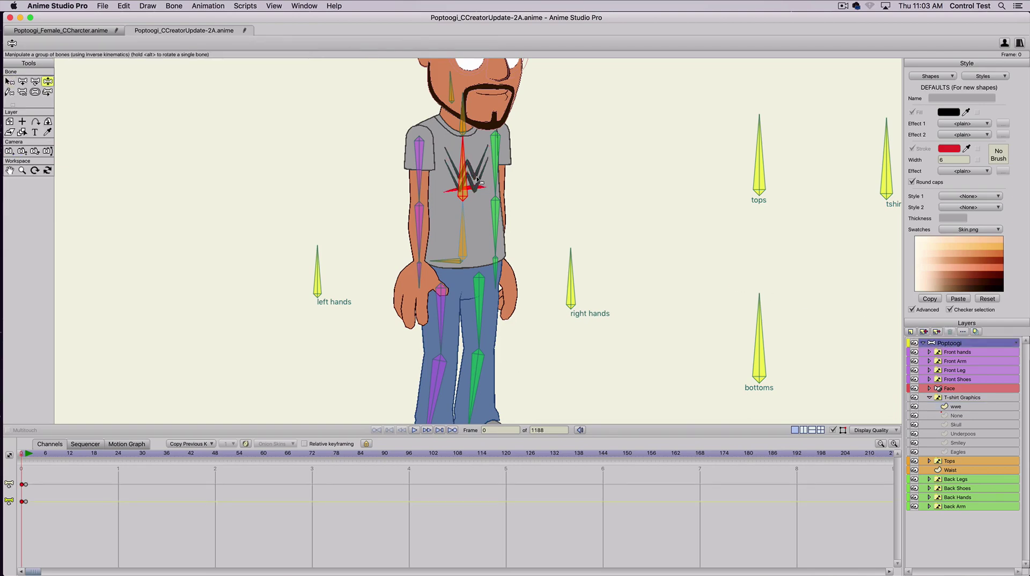
{"action": "left_click_drag", "start_coordinate": [467, 161], "coordinate": [461, 135]}
{"action": "left_click_drag", "start_coordinate": [549, 258], "coordinate": [433, 219]}
{"action": "scroll", "coordinate": [510, 258], "scroll_direction": "down", "scroll_amount": 1}
{"action": "scroll", "coordinate": [510, 258], "scroll_direction": "down", "scroll_amount": 1}
Step: Rotate the tshirt designs bone with Transform Bone
{"action": "key", "text": "t"}
{"action": "left_click", "coordinate": [724, 165]}
{"action": "left_click_drag", "start_coordinate": [708, 153], "coordinate": [719, 125]}
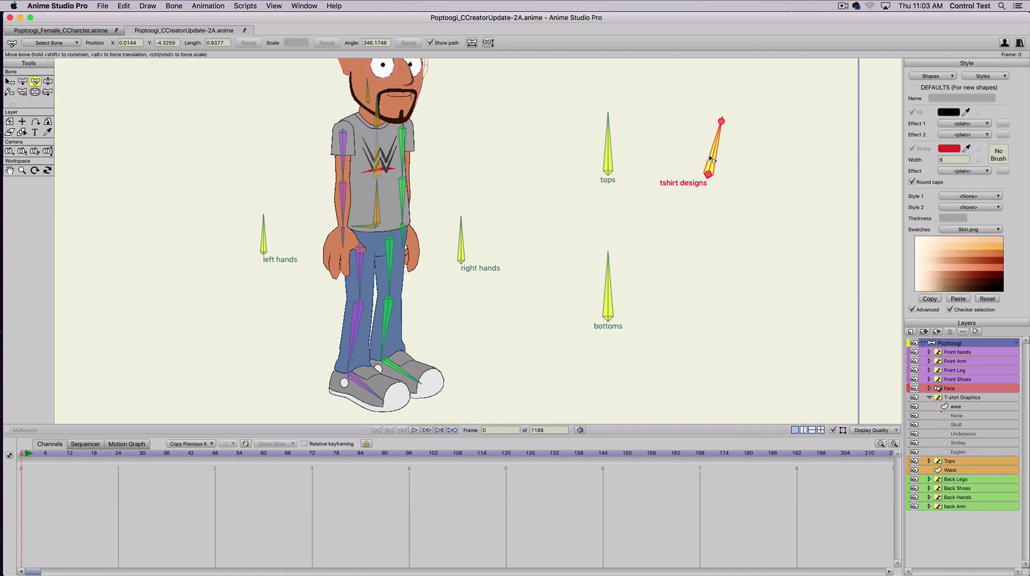
Step: Straighten the tshirt designs bone, test its graphic swaps at frame 1, and delete the test keys
{"action": "left_click_drag", "start_coordinate": [711, 156], "coordinate": [701, 155]}
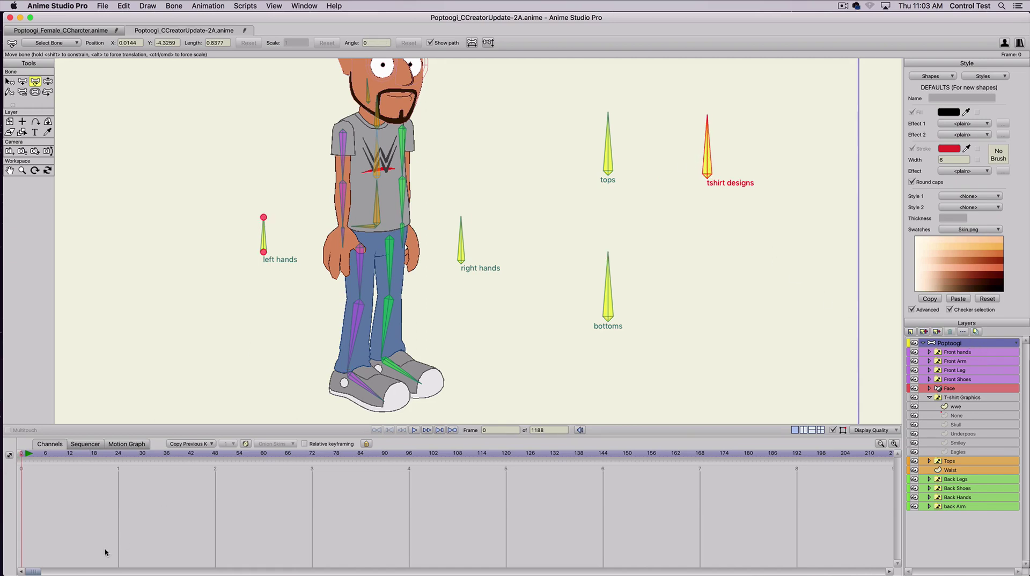
{"action": "left_click", "coordinate": [27, 454]}
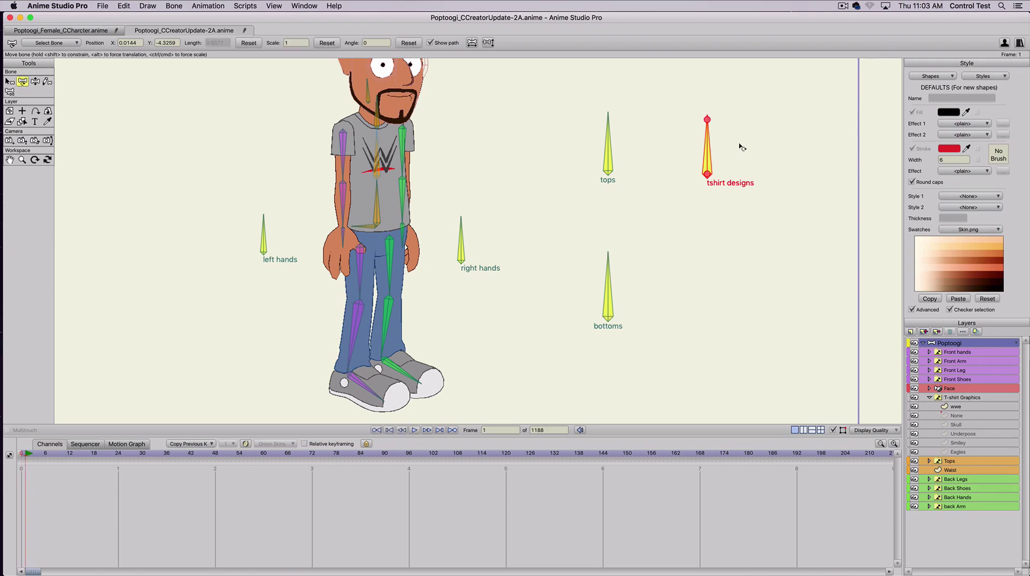
{"action": "left_click_drag", "start_coordinate": [720, 145], "coordinate": [758, 143]}
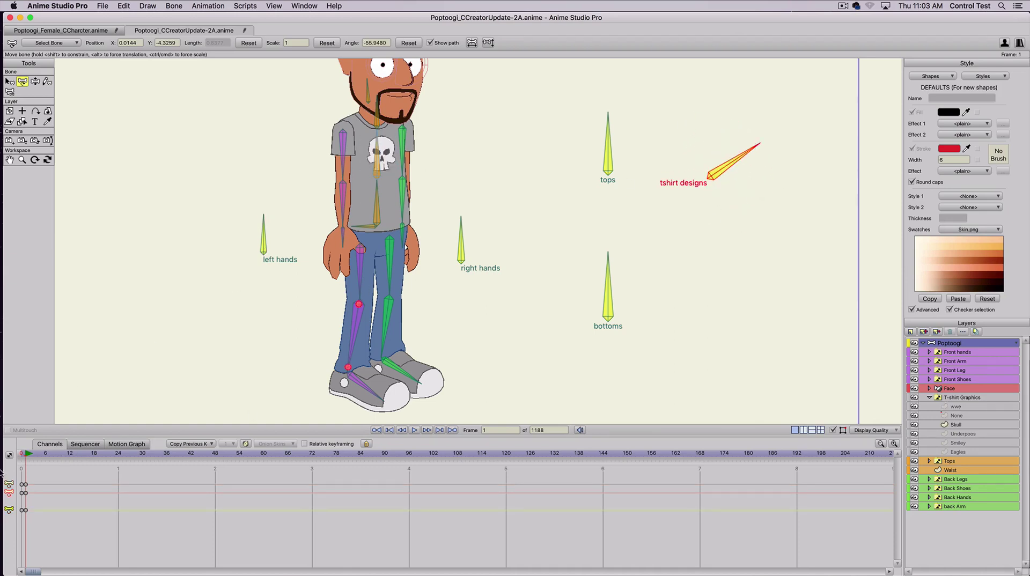
{"action": "left_click_drag", "start_coordinate": [5, 517], "coordinate": [5, 518]}
{"action": "key", "text": "Delete"}
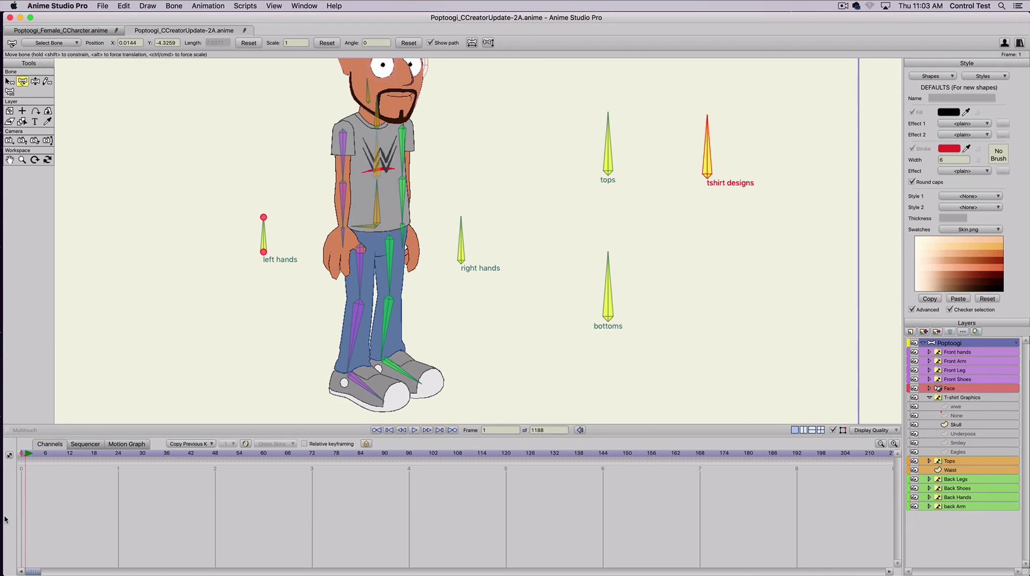
{"action": "key", "text": "super+z"}
{"action": "key", "text": "super+z"}
Step: Open Window > Actions and pick the tshirt designs action
{"action": "left_click", "coordinate": [290, 5]}
{"action": "left_click", "coordinate": [322, 107]}
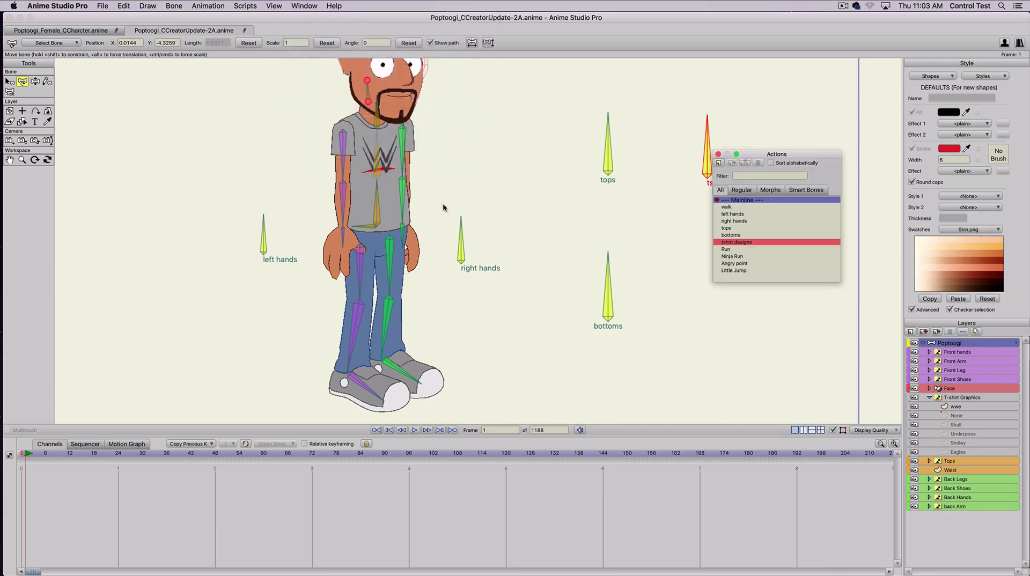
{"action": "left_click", "coordinate": [729, 244]}
Step: Enter the tshirt designs action and inspect its graphic-switch keys on T-shirt Graphics
{"action": "double_click", "coordinate": [748, 244]}
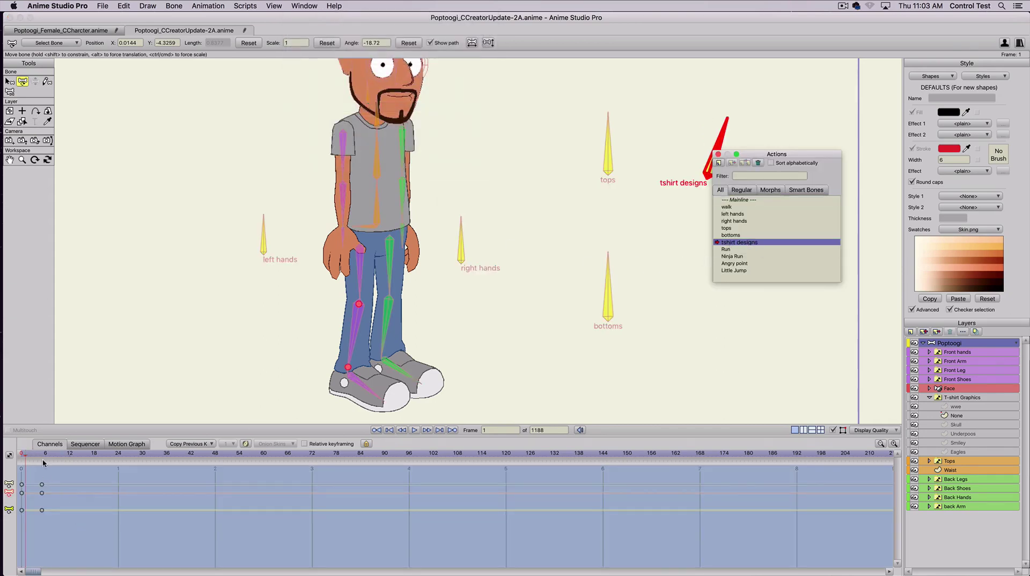
{"action": "left_click", "coordinate": [42, 456]}
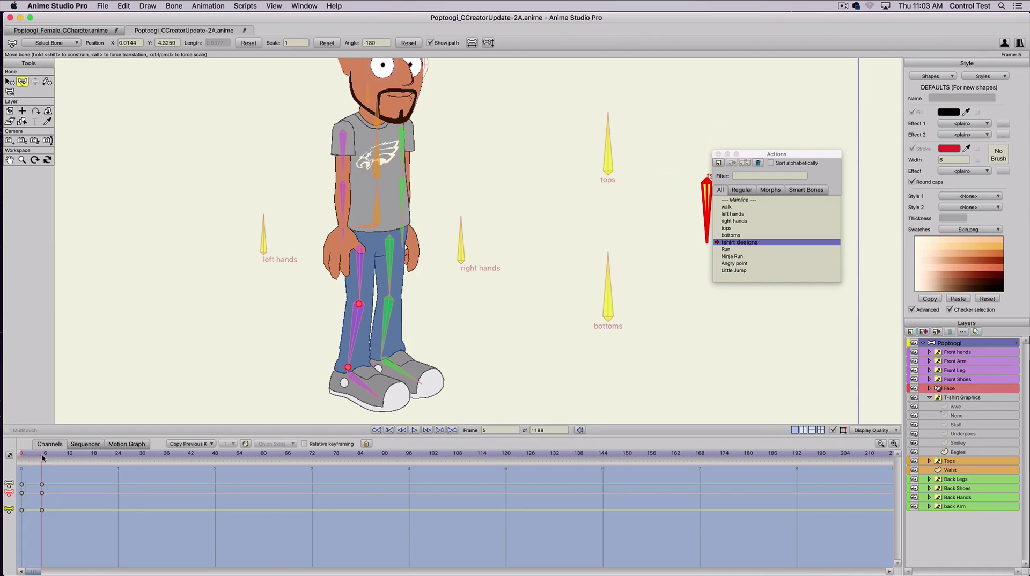
{"action": "left_click_drag", "start_coordinate": [41, 457], "coordinate": [46, 489]}
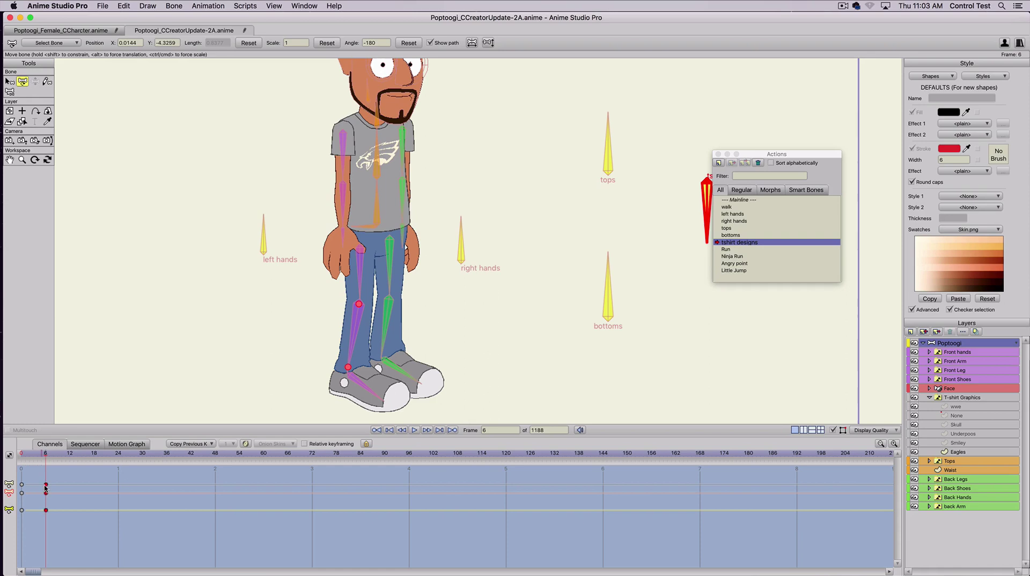
{"action": "left_click", "coordinate": [945, 399]}
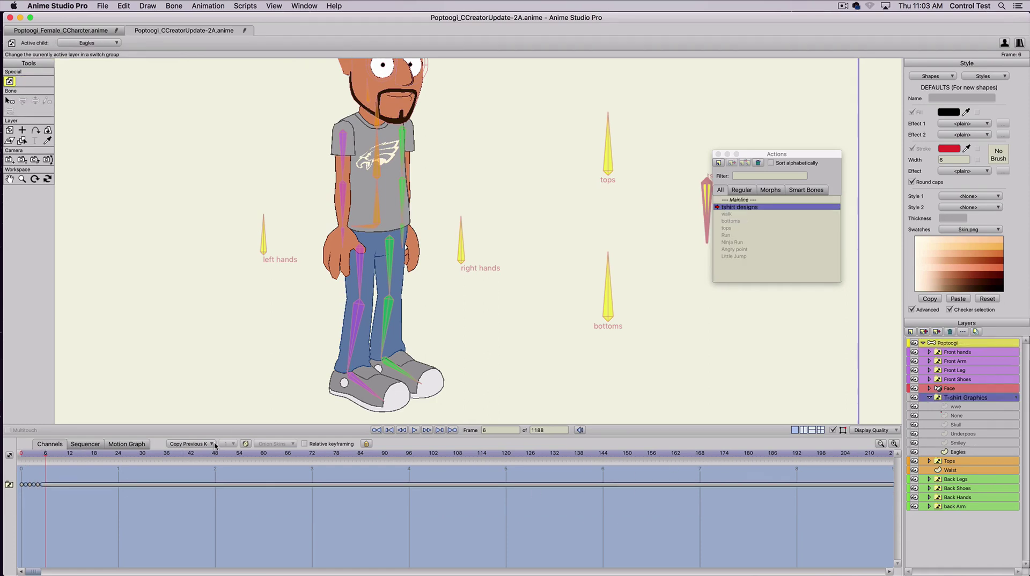
{"action": "left_click", "coordinate": [43, 486]}
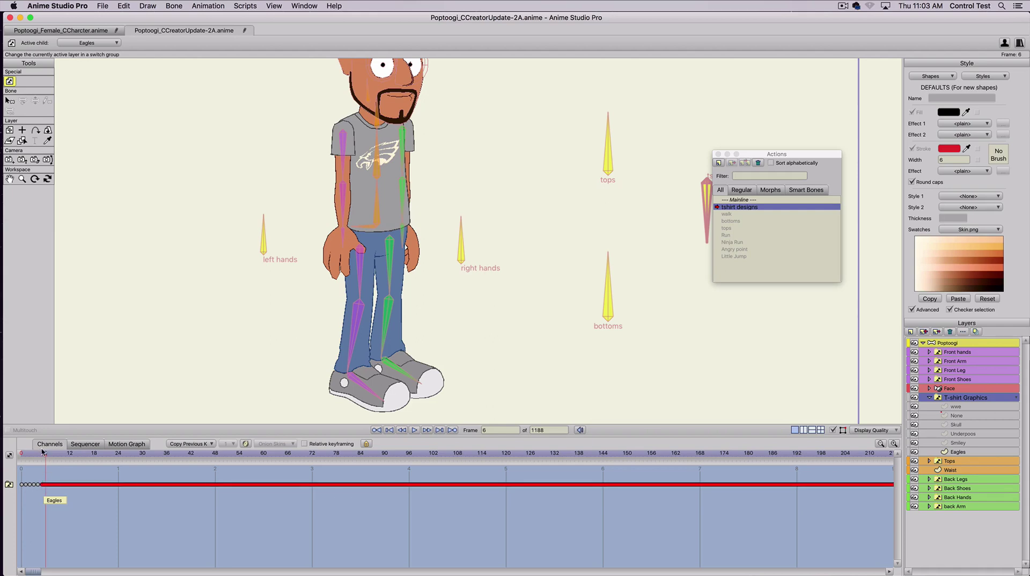
{"action": "left_click_drag", "start_coordinate": [41, 453], "coordinate": [43, 456]}
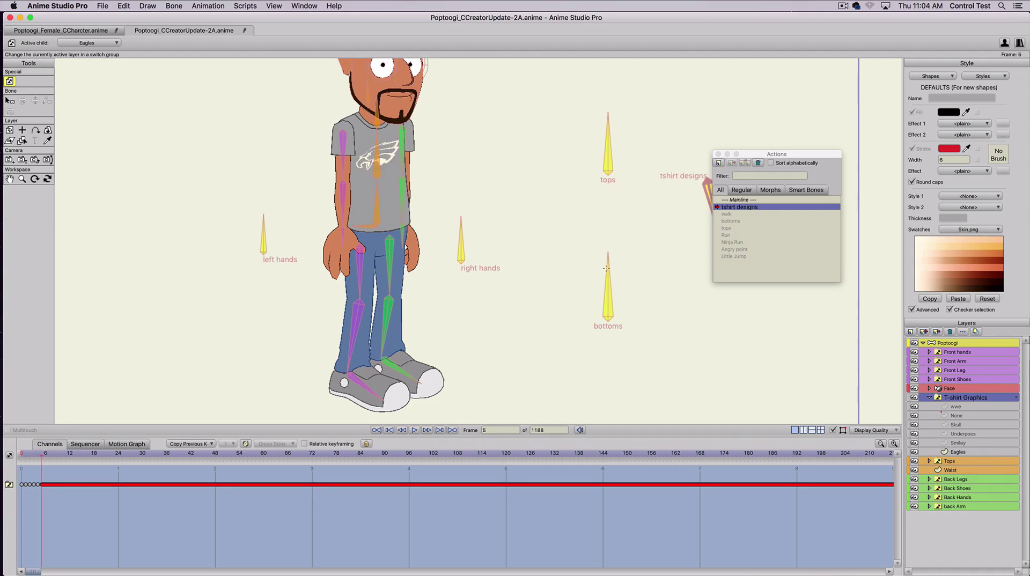
Step: Change the frame 6 graphic from Eagles to wwe, preview it, then return to Mainline
{"action": "right_click", "coordinate": [963, 400]}
{"action": "left_click", "coordinate": [976, 402]}
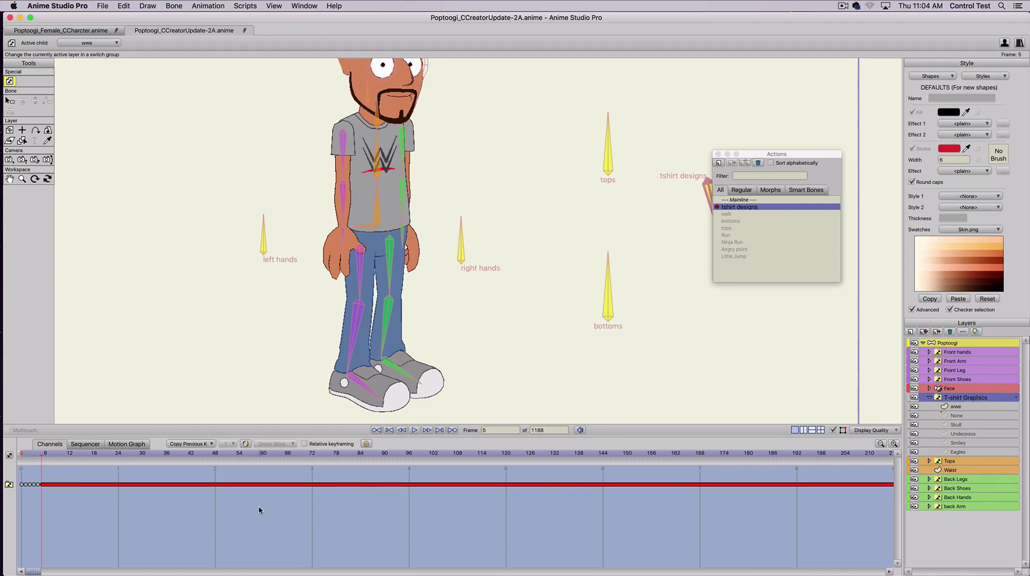
{"action": "key", "text": "super+z"}
{"action": "left_click", "coordinate": [45, 457]}
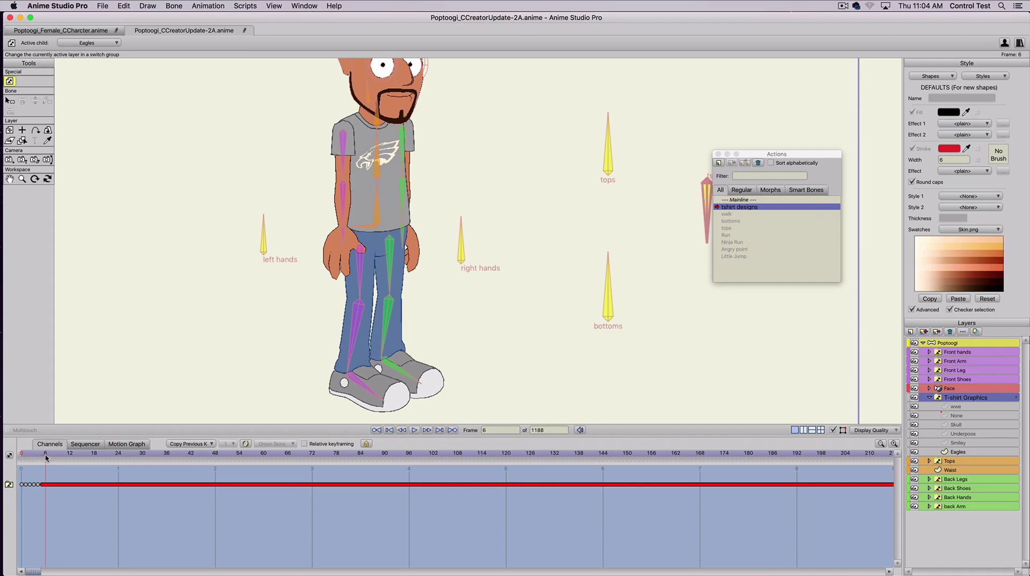
{"action": "right_click", "coordinate": [951, 398]}
{"action": "key", "text": "Return"}
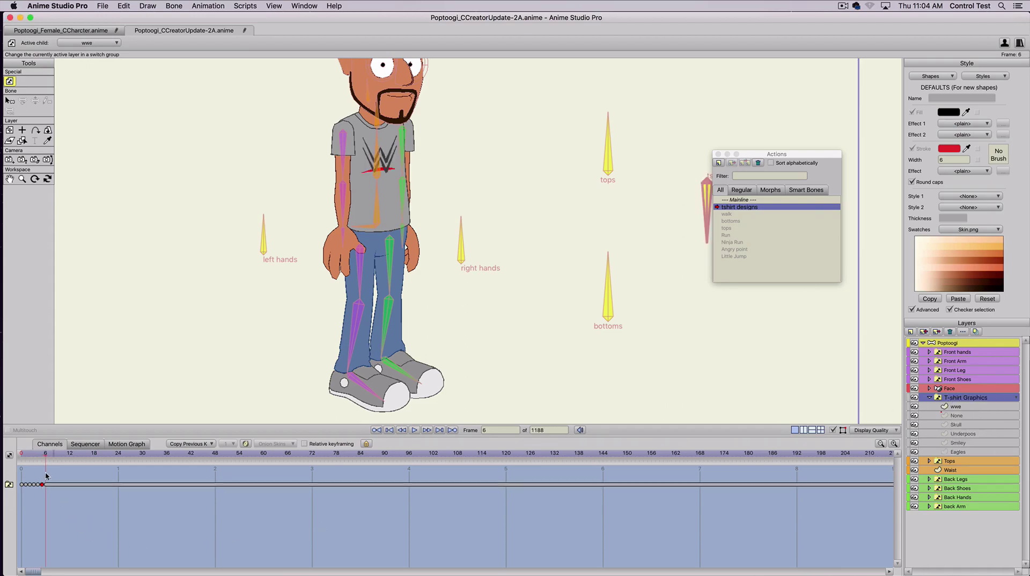
{"action": "left_click_drag", "start_coordinate": [30, 457], "coordinate": [46, 458]}
{"action": "double_click", "coordinate": [747, 200]}
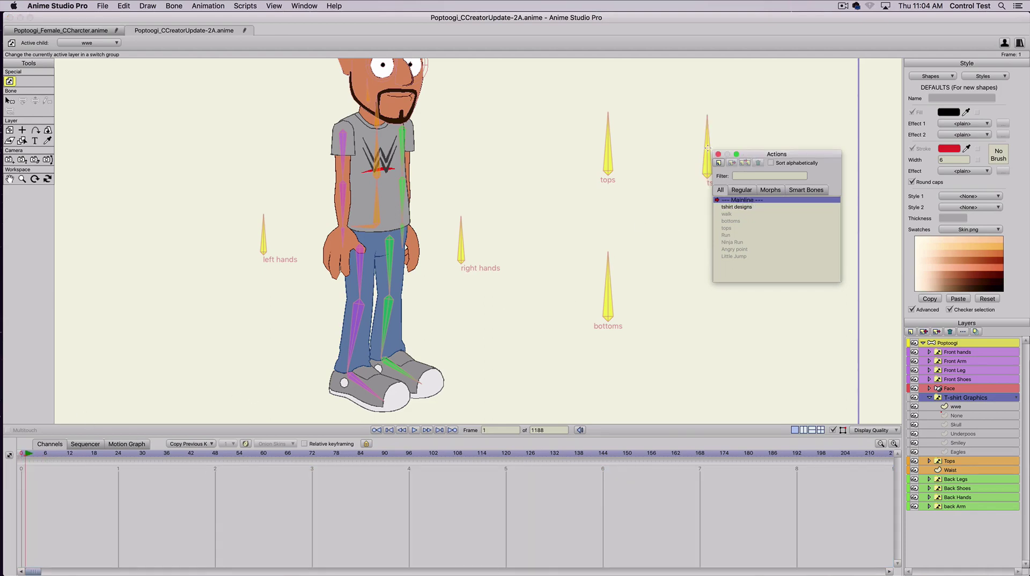
Step: Close Actions and turn the tshirt designs bone through skull, eagle and WWE to the smiley
{"action": "left_click", "coordinate": [718, 154]}
{"action": "left_click", "coordinate": [932, 344]}
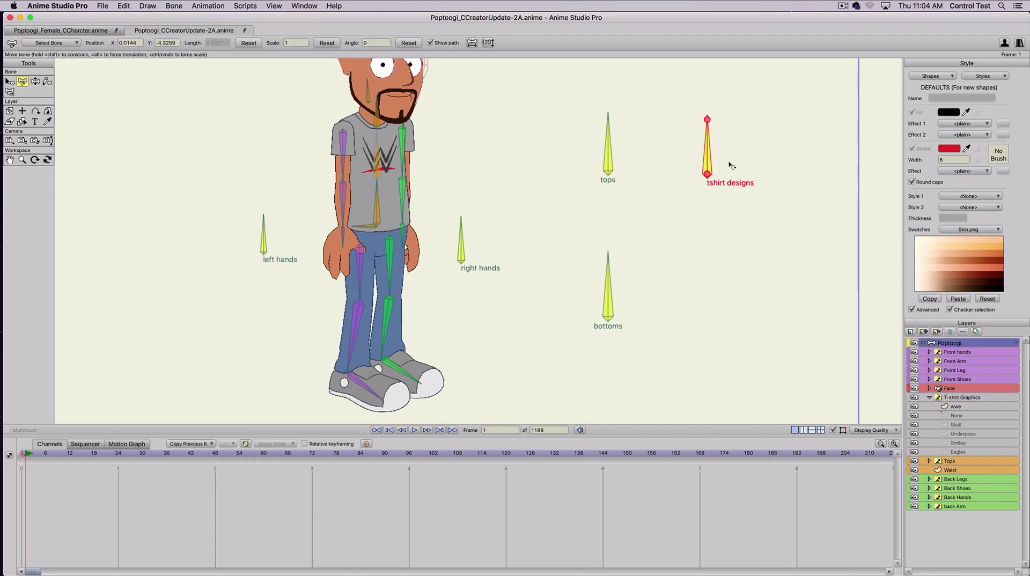
{"action": "left_click_drag", "start_coordinate": [706, 138], "coordinate": [762, 203]}
{"action": "left_click", "coordinate": [930, 397]}
{"action": "scroll", "coordinate": [591, 340], "scroll_direction": "down", "scroll_amount": 5}
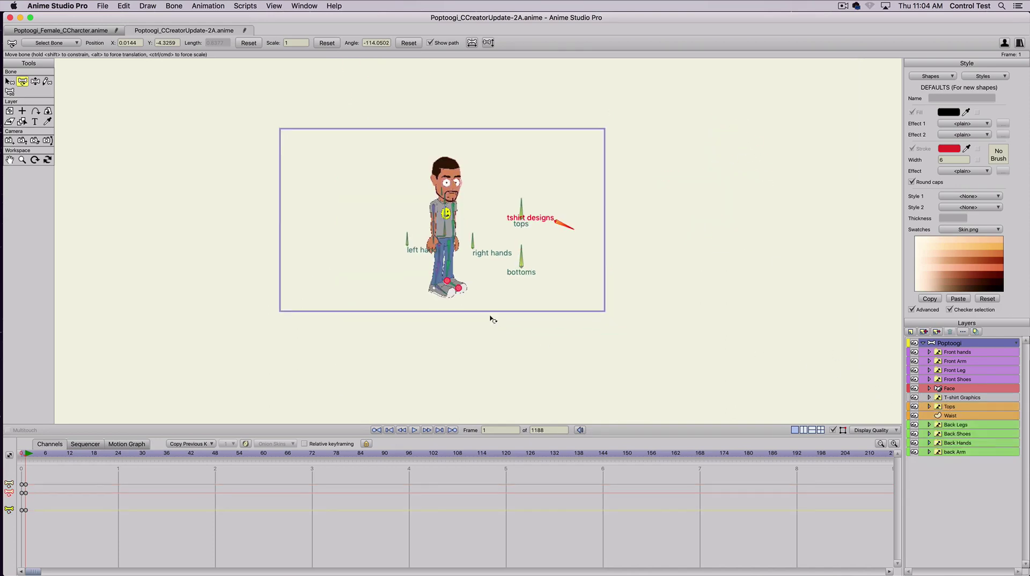
{"action": "scroll", "coordinate": [483, 318], "scroll_direction": "up", "scroll_amount": 3}
{"action": "scroll", "coordinate": [393, 317], "scroll_direction": "up", "scroll_amount": 2}
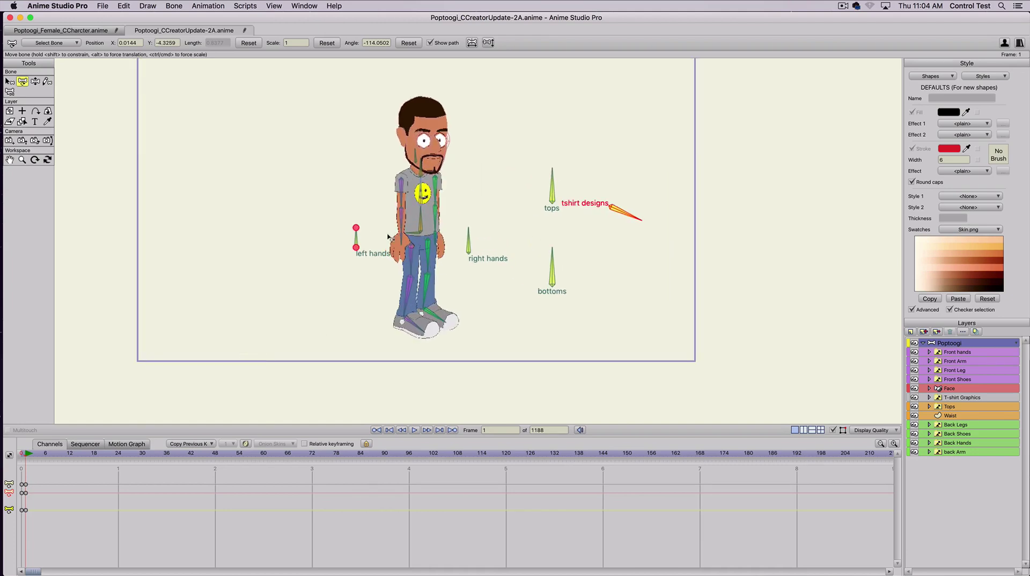
Step: On the Face layer, rotate Head Gear and Facial Accesories to a red headband with eye patch
{"action": "left_click", "coordinate": [961, 389]}
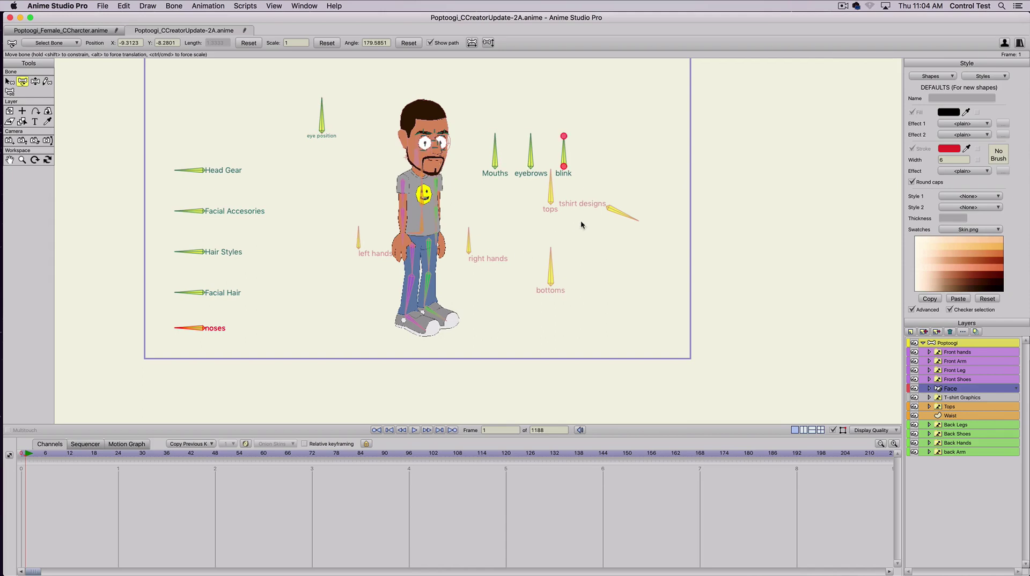
{"action": "scroll", "coordinate": [467, 244], "scroll_direction": "down", "scroll_amount": 1}
{"action": "scroll", "coordinate": [369, 245], "scroll_direction": "up", "scroll_amount": 1}
{"action": "left_click", "coordinate": [195, 171]}
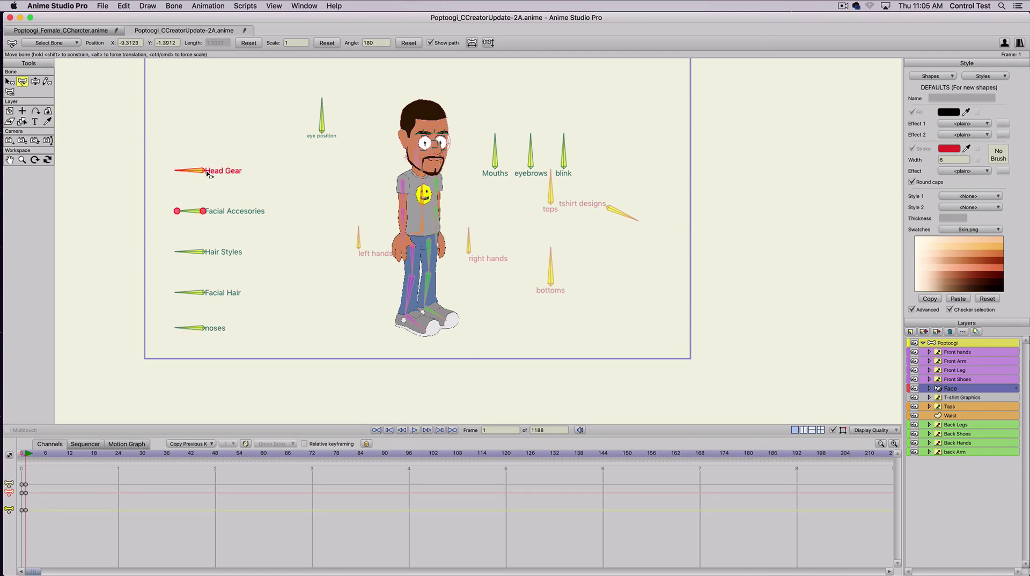
{"action": "mouse_move", "coordinate": [193, 172]}
{"action": "left_mouse_down"}
{"action": "mouse_move", "coordinate": [210, 141]}
{"action": "mouse_move", "coordinate": [182, 172]}
{"action": "left_mouse_up"}
{"action": "left_click_drag", "start_coordinate": [196, 167], "coordinate": [202, 141]}
{"action": "mouse_move", "coordinate": [182, 211]}
{"action": "left_mouse_down"}
{"action": "mouse_move", "coordinate": [240, 196]}
{"action": "mouse_move", "coordinate": [179, 206]}
{"action": "mouse_move", "coordinate": [212, 187]}
{"action": "mouse_move", "coordinate": [195, 186]}
{"action": "mouse_move", "coordinate": [173, 202]}
{"action": "left_mouse_up"}
Step: Switch hair to cornrows without goatee, remove headband and eye patch, and change the nose
{"action": "mouse_move", "coordinate": [177, 252]}
{"action": "left_mouse_down"}
{"action": "mouse_move", "coordinate": [255, 225]}
{"action": "mouse_move", "coordinate": [179, 240]}
{"action": "left_mouse_up"}
{"action": "left_click_drag", "start_coordinate": [184, 290], "coordinate": [207, 283]}
{"action": "left_click_drag", "start_coordinate": [188, 246], "coordinate": [173, 259]}
{"action": "left_click_drag", "start_coordinate": [189, 209], "coordinate": [182, 214]}
{"action": "left_click_drag", "start_coordinate": [203, 154], "coordinate": [178, 165]}
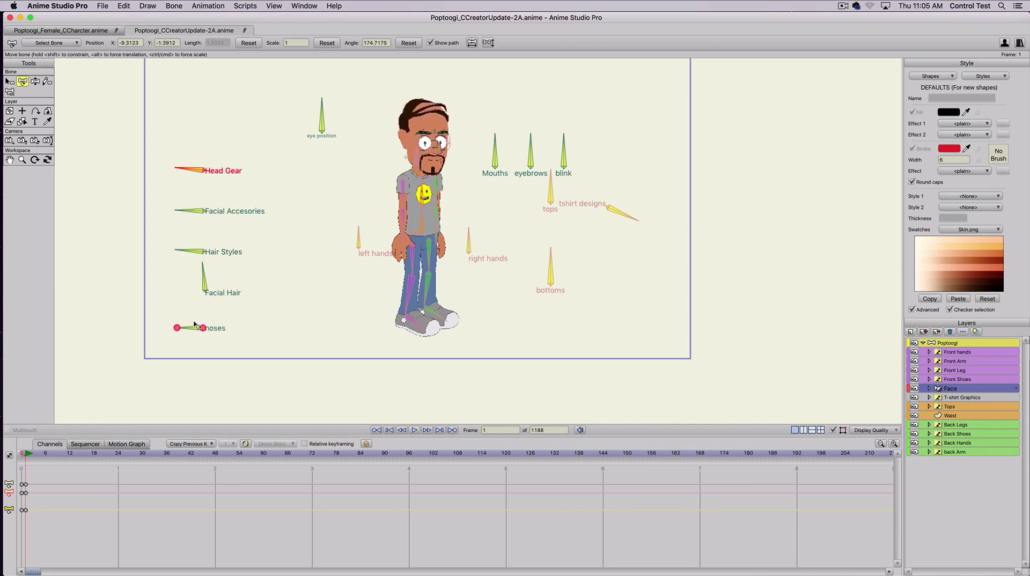
{"action": "left_click_drag", "start_coordinate": [179, 326], "coordinate": [197, 315]}
Step: Rotate the tshirt designs bone back upright so the shirt is plain grey
{"action": "left_click", "coordinate": [564, 153]}
{"action": "left_click", "coordinate": [958, 347]}
{"action": "left_click", "coordinate": [628, 219]}
{"action": "left_click_drag", "start_coordinate": [631, 220], "coordinate": [606, 185]}
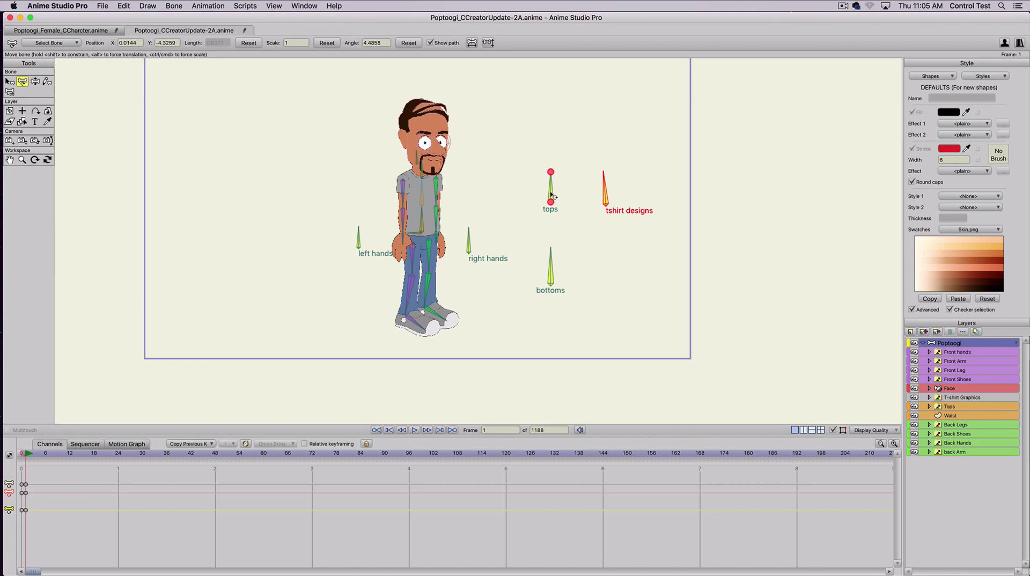
Step: Rotate the tops bone and the Face layer's Head Gear bone to swap in the white armour and helmet
{"action": "left_click_drag", "start_coordinate": [551, 194], "coordinate": [555, 313]}
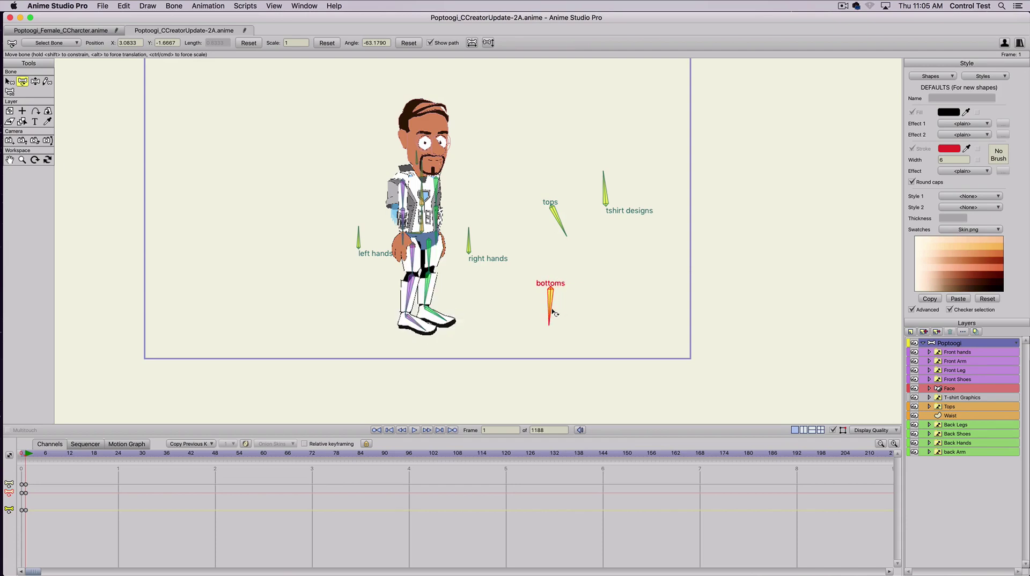
{"action": "left_click", "coordinate": [958, 392]}
{"action": "left_click_drag", "start_coordinate": [185, 173], "coordinate": [252, 172]}
{"action": "scroll", "coordinate": [267, 221], "scroll_direction": "down", "scroll_amount": 1}
{"action": "scroll", "coordinate": [257, 214], "scroll_direction": "up", "scroll_amount": 3}
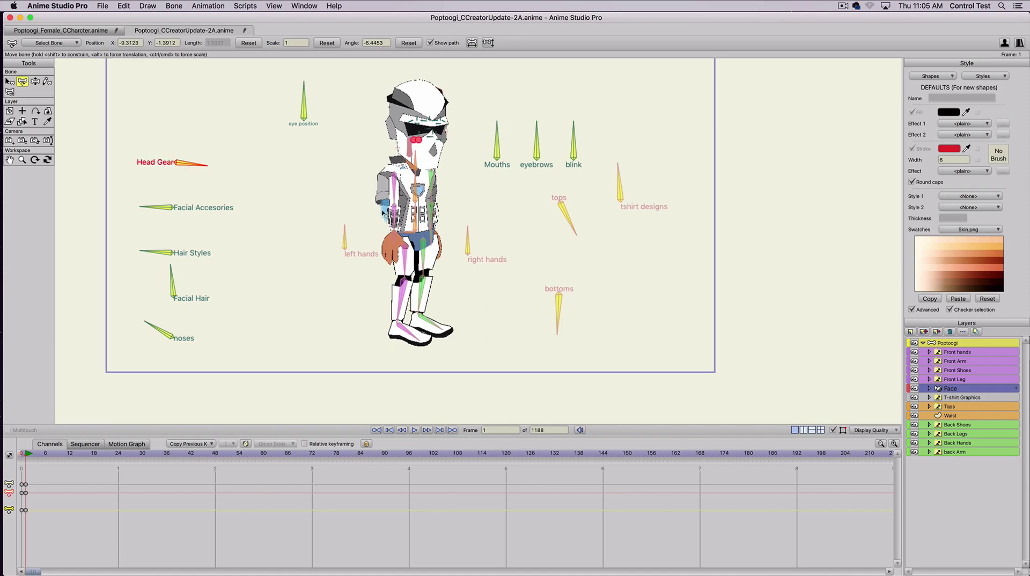
{"action": "scroll", "coordinate": [347, 189], "scroll_direction": "up", "scroll_amount": 2}
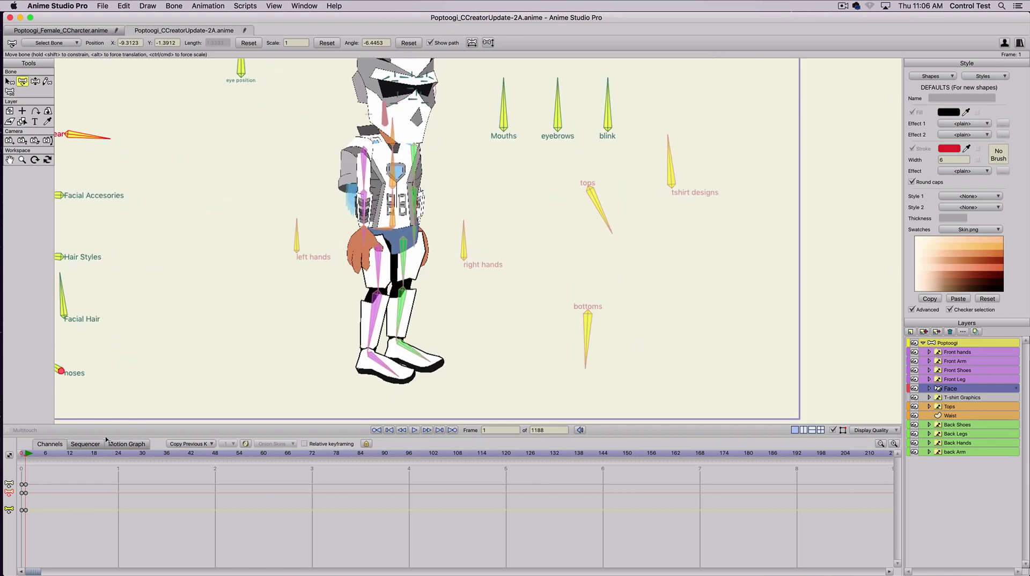
Step: Scrub through later frames to preview the new outfit, then return to frame 1
{"action": "left_click_drag", "start_coordinate": [43, 456], "coordinate": [22, 469]}
{"action": "left_click", "coordinate": [25, 456]}
{"action": "scroll", "coordinate": [319, 253], "scroll_direction": "down", "scroll_amount": 3}
{"action": "scroll", "coordinate": [328, 255], "scroll_direction": "up", "scroll_amount": 1}
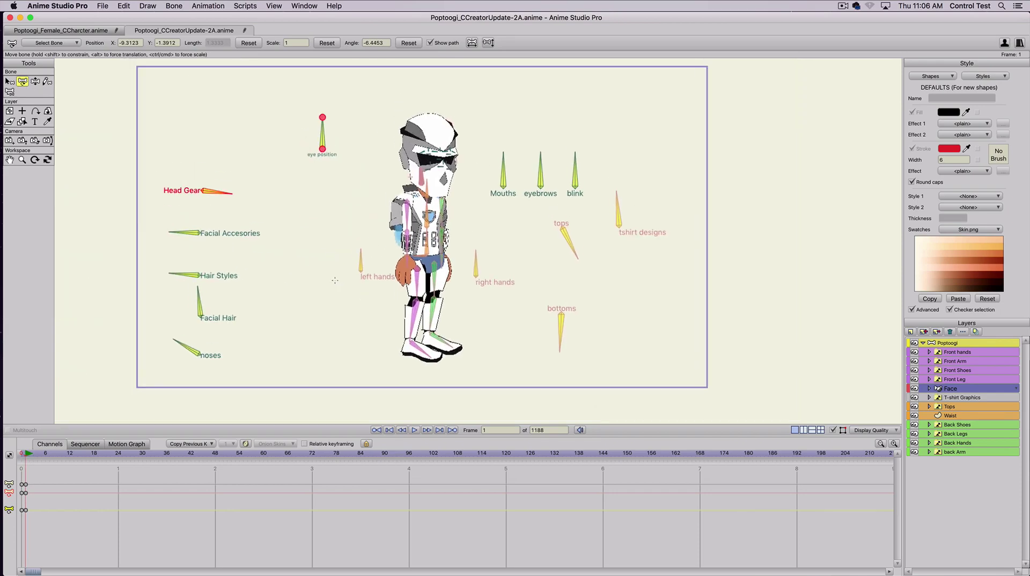
{"action": "scroll", "coordinate": [334, 278], "scroll_direction": "up", "scroll_amount": 5}
{"action": "scroll", "coordinate": [350, 276], "scroll_direction": "down", "scroll_amount": 3}
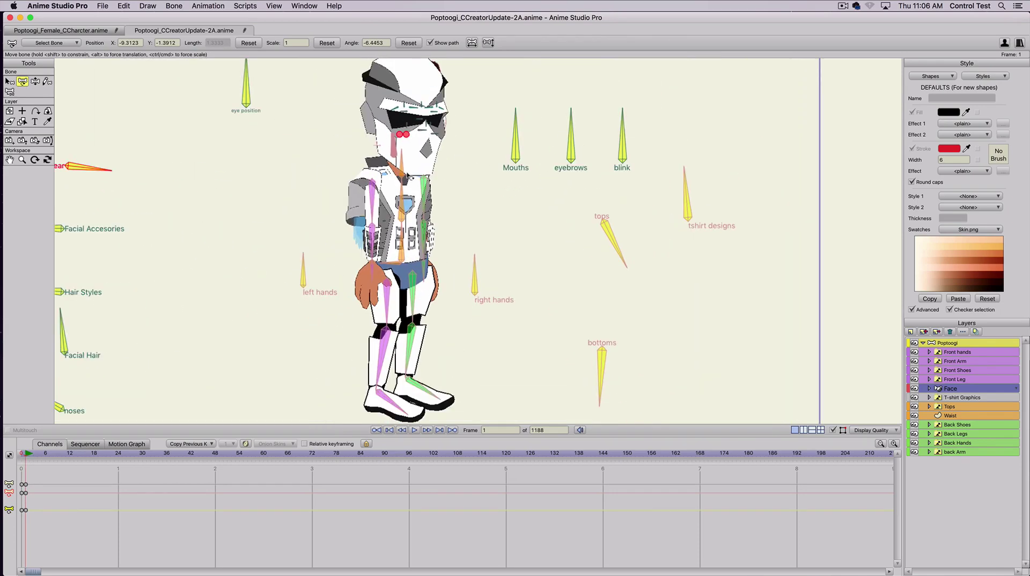
{"action": "scroll", "coordinate": [370, 169], "scroll_direction": "down", "scroll_amount": 1}
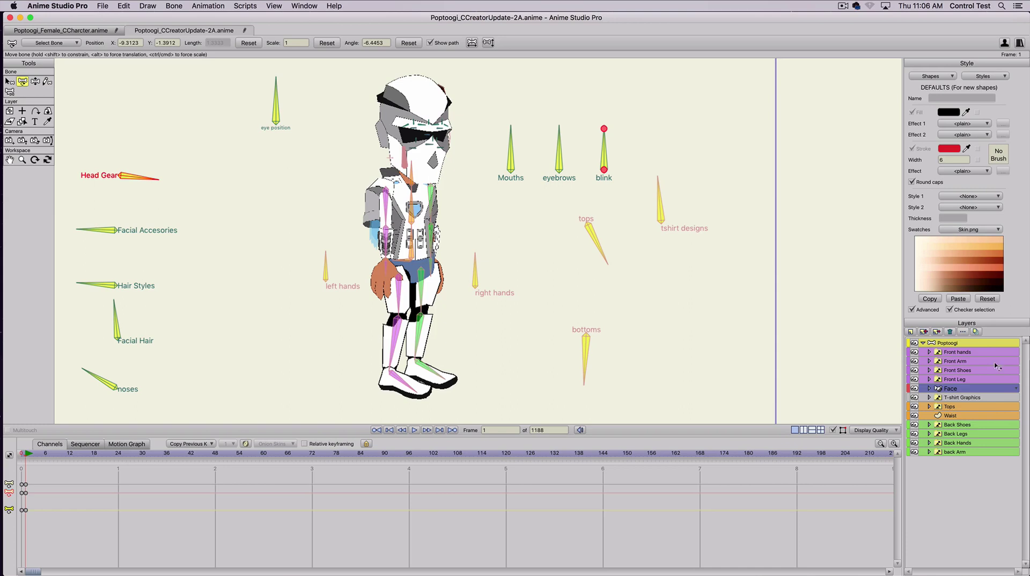
Step: Edit the Armor Color style using the Basic Colors.png swatches, filling it light green
{"action": "left_click", "coordinate": [975, 80]}
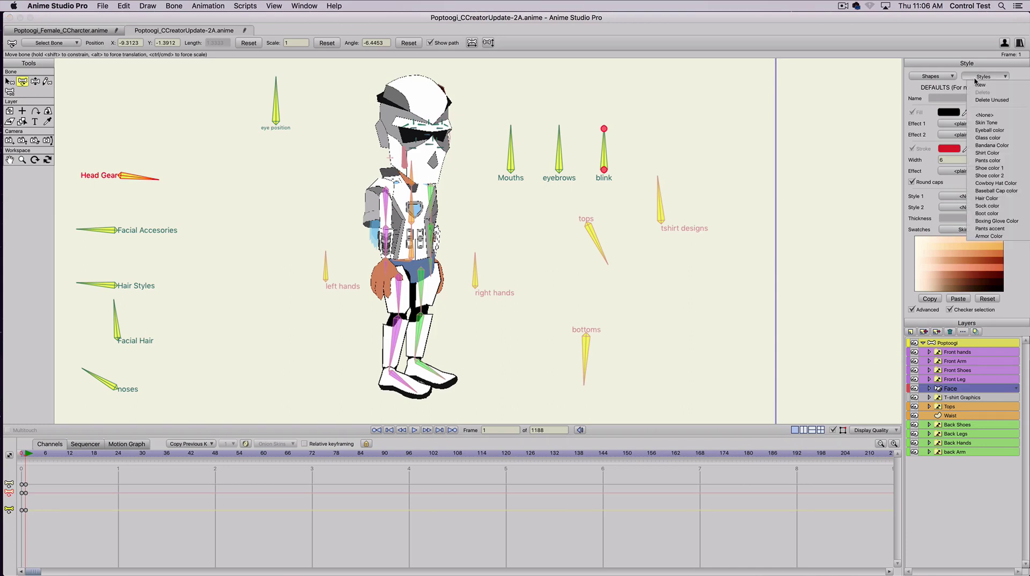
{"action": "left_click", "coordinate": [983, 236]}
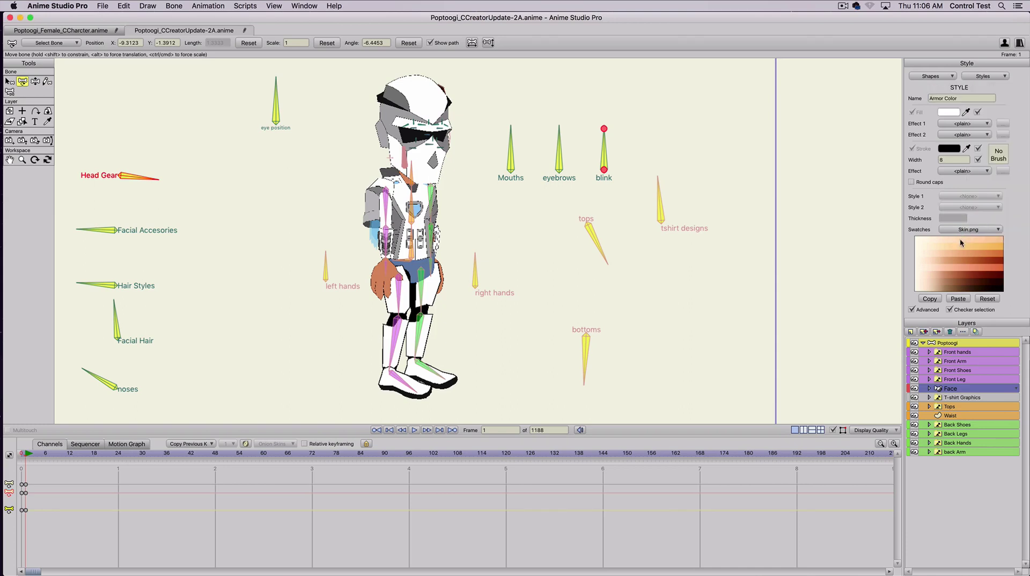
{"action": "left_click", "coordinate": [963, 230]}
{"action": "left_click", "coordinate": [972, 254]}
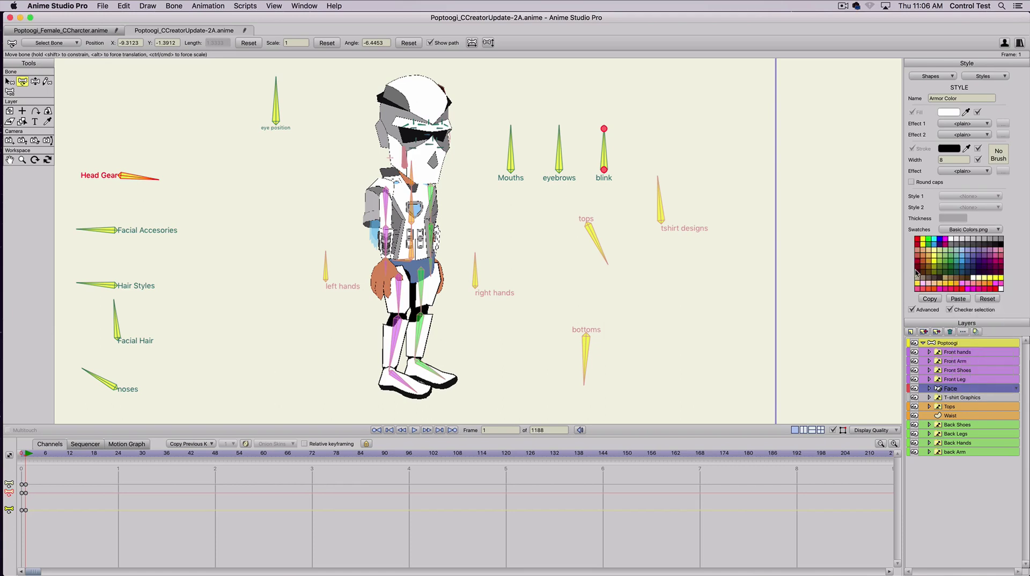
{"action": "left_click", "coordinate": [946, 258]}
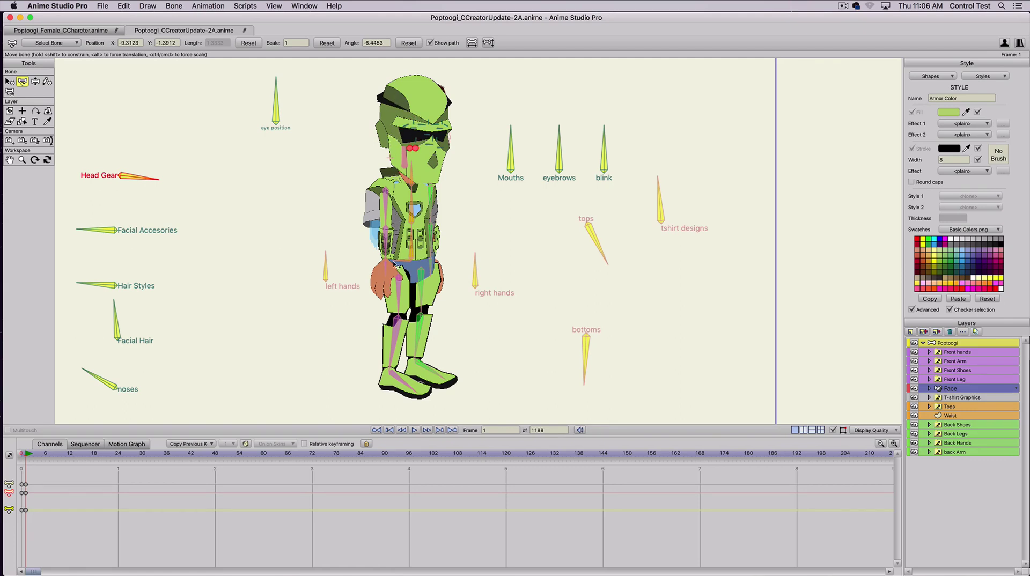
Step: Frame the character's head and try several swatch colours on the armour
{"action": "scroll", "coordinate": [383, 198], "scroll_direction": "up", "scroll_amount": 3}
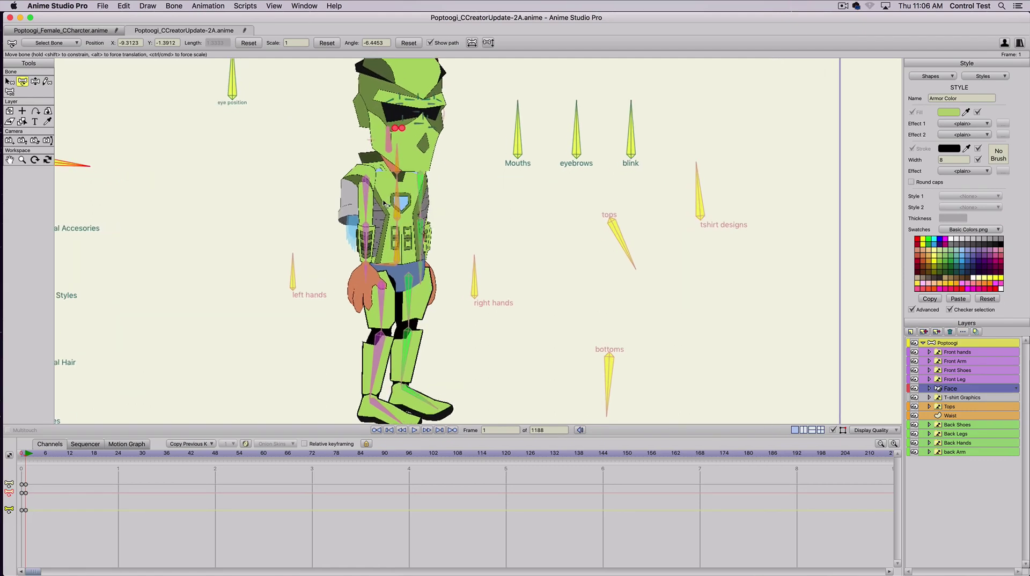
{"action": "left_click_drag", "start_coordinate": [381, 200], "coordinate": [418, 261]}
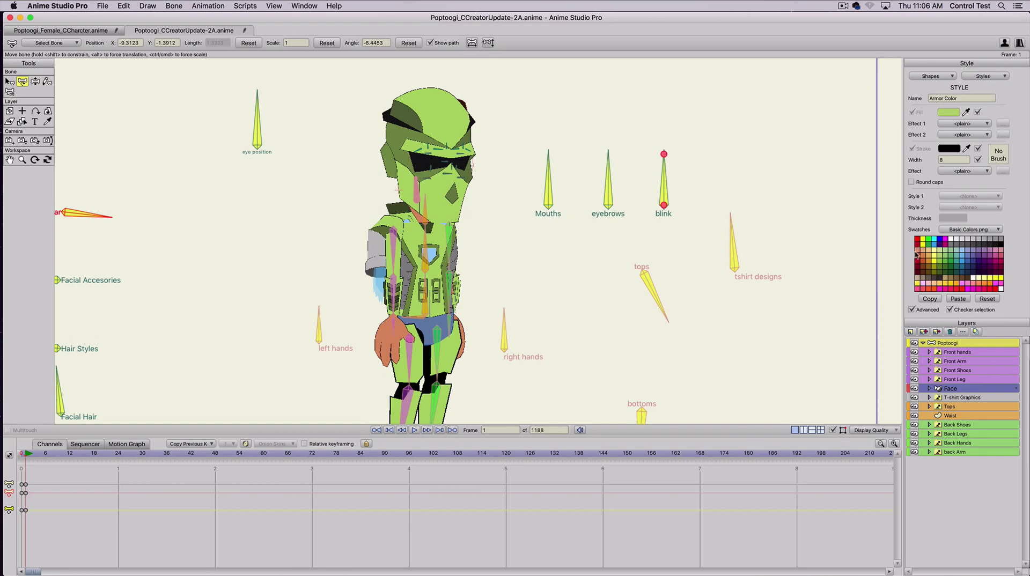
{"action": "mouse_move", "coordinate": [955, 256]}
{"action": "left_mouse_down"}
{"action": "mouse_move", "coordinate": [986, 265]}
{"action": "mouse_move", "coordinate": [962, 252]}
{"action": "left_mouse_up"}
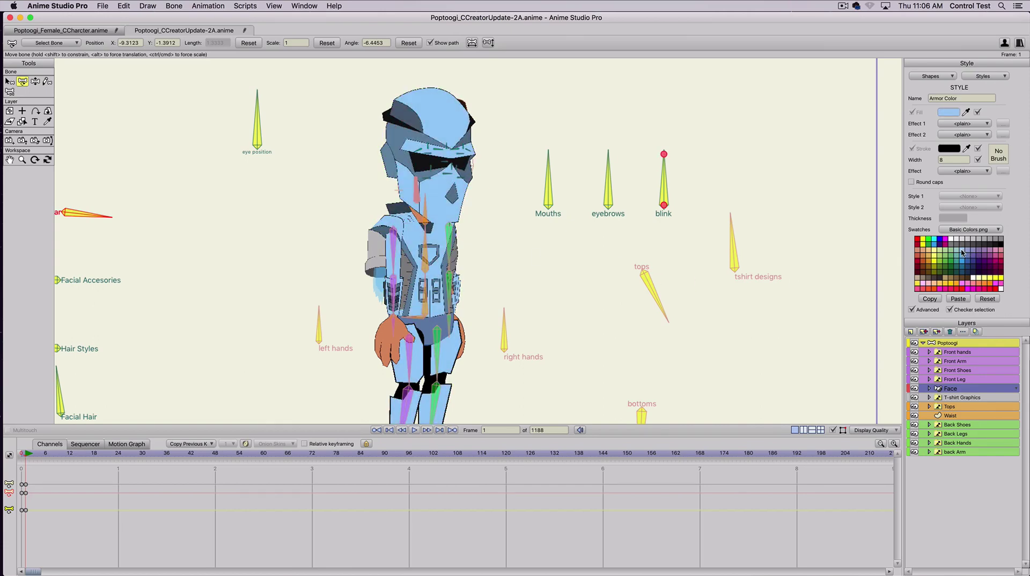
{"action": "scroll", "coordinate": [448, 280], "scroll_direction": "up", "scroll_amount": 1}
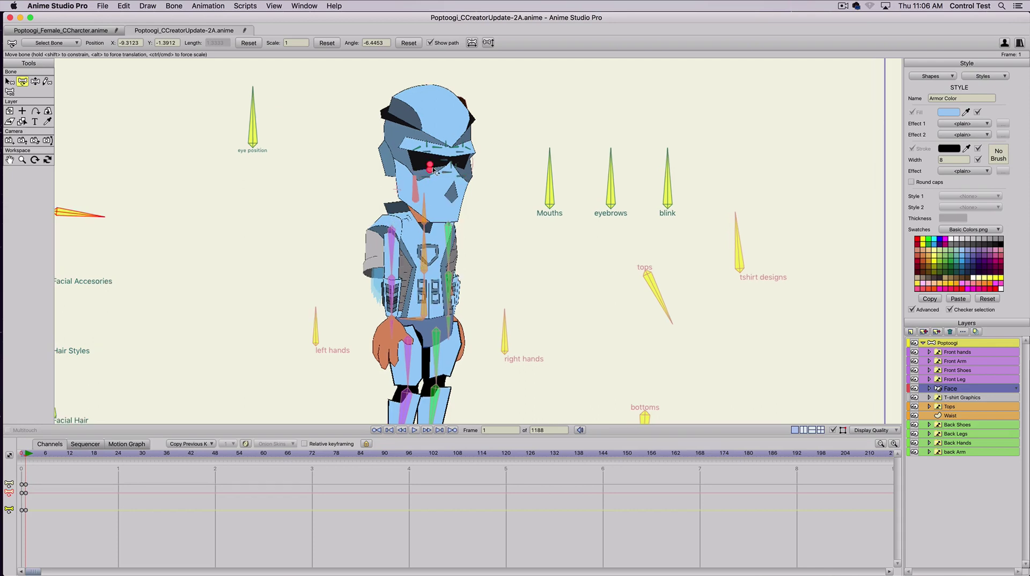
{"action": "scroll", "coordinate": [424, 179], "scroll_direction": "down", "scroll_amount": 2}
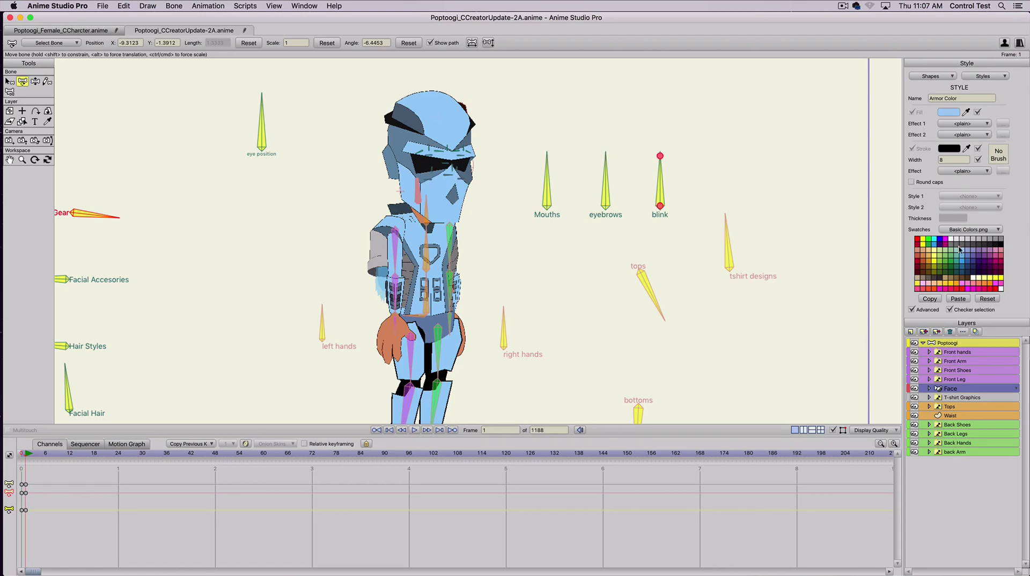
Step: Cycle through more armour colours and settle the armour back on white
{"action": "left_click", "coordinate": [989, 253]}
{"action": "left_click", "coordinate": [997, 250]}
{"action": "left_click", "coordinate": [993, 245]}
{"action": "left_click", "coordinate": [990, 239]}
{"action": "mouse_move", "coordinate": [964, 237]}
{"action": "left_mouse_down"}
{"action": "mouse_move", "coordinate": [983, 262]}
{"action": "mouse_move", "coordinate": [997, 245]}
{"action": "mouse_move", "coordinate": [930, 240]}
{"action": "mouse_move", "coordinate": [953, 255]}
{"action": "mouse_move", "coordinate": [929, 266]}
{"action": "mouse_move", "coordinate": [942, 261]}
{"action": "mouse_move", "coordinate": [949, 280]}
{"action": "mouse_move", "coordinate": [940, 259]}
{"action": "mouse_move", "coordinate": [951, 241]}
{"action": "left_mouse_up"}
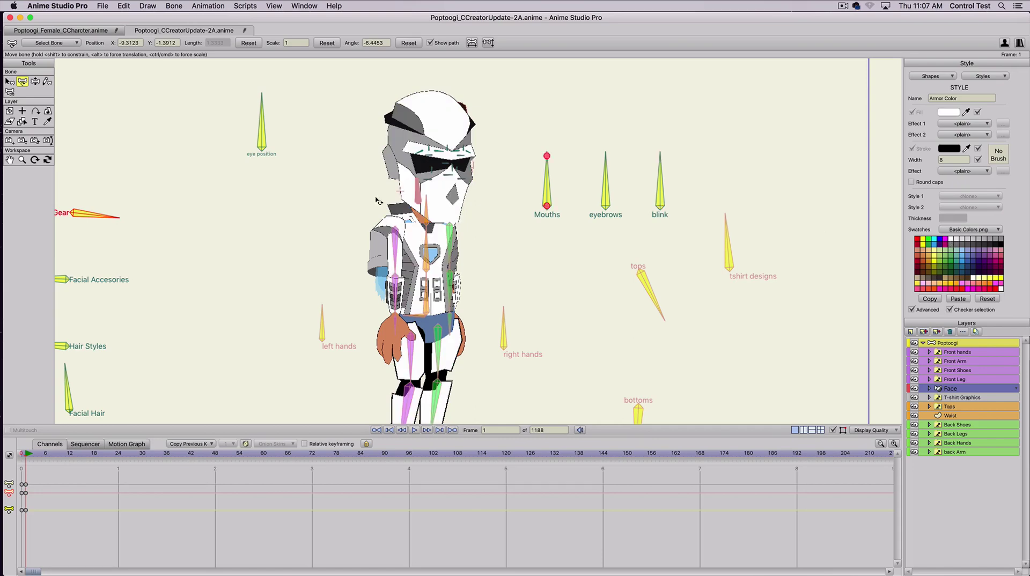
{"action": "scroll", "coordinate": [343, 207], "scroll_direction": "down", "scroll_amount": 3}
{"action": "scroll", "coordinate": [332, 208], "scroll_direction": "down", "scroll_amount": 1}
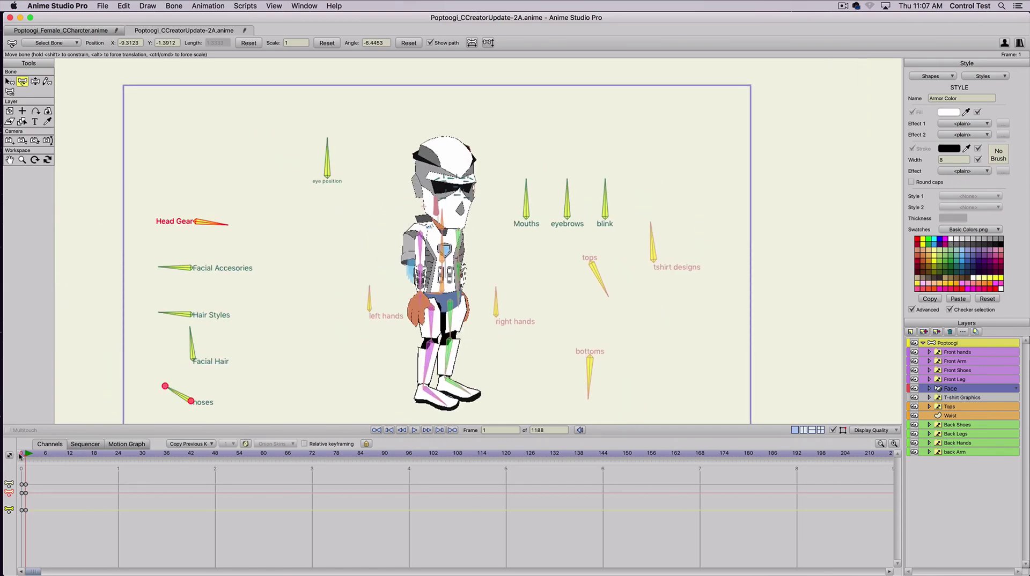
{"action": "scroll", "coordinate": [428, 243], "scroll_direction": "down", "scroll_amount": 1}
{"action": "scroll", "coordinate": [428, 244], "scroll_direction": "up", "scroll_amount": 6}
{"action": "scroll", "coordinate": [423, 248], "scroll_direction": "down", "scroll_amount": 8}
{"action": "left_click_drag", "start_coordinate": [409, 278], "coordinate": [412, 254]}
{"action": "scroll", "coordinate": [413, 258], "scroll_direction": "up", "scroll_amount": 3}
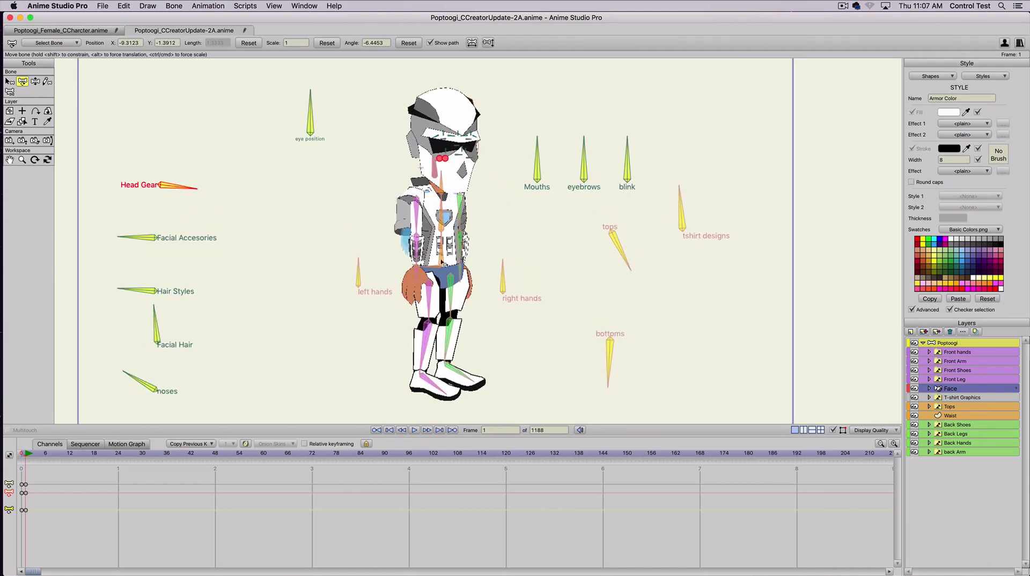
Step: Give the Skin Tone style a black fill and key the bottoms bone at frame 1
{"action": "left_click", "coordinate": [982, 76]}
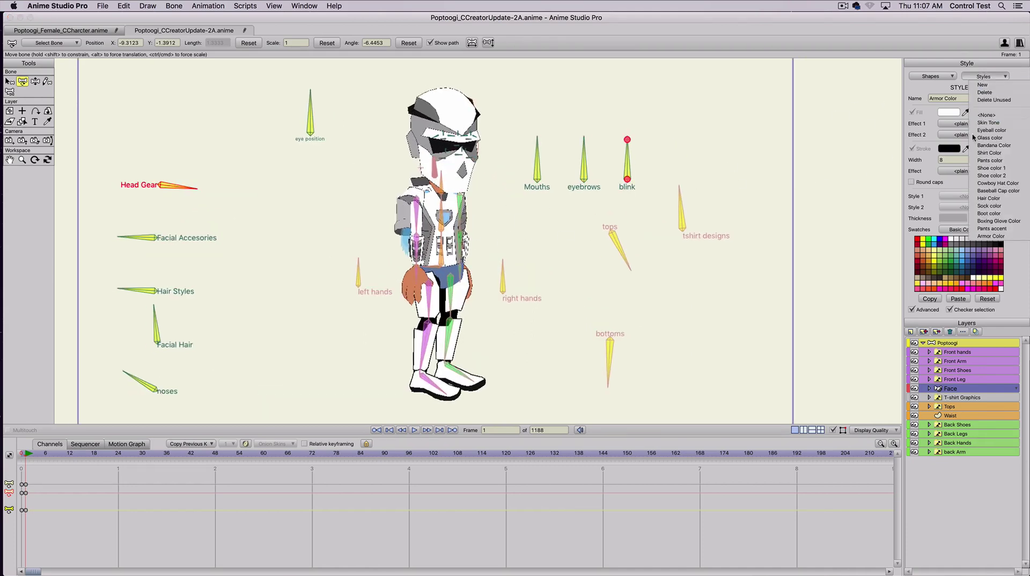
{"action": "left_click", "coordinate": [988, 123]}
{"action": "left_click", "coordinate": [958, 241]}
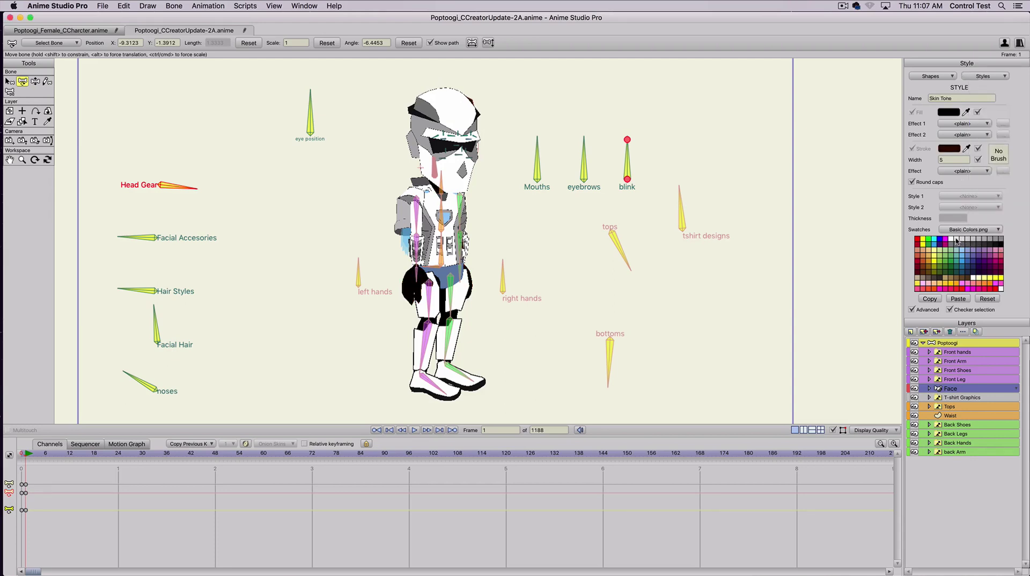
{"action": "left_click", "coordinate": [429, 269]}
{"action": "key", "text": "z"}
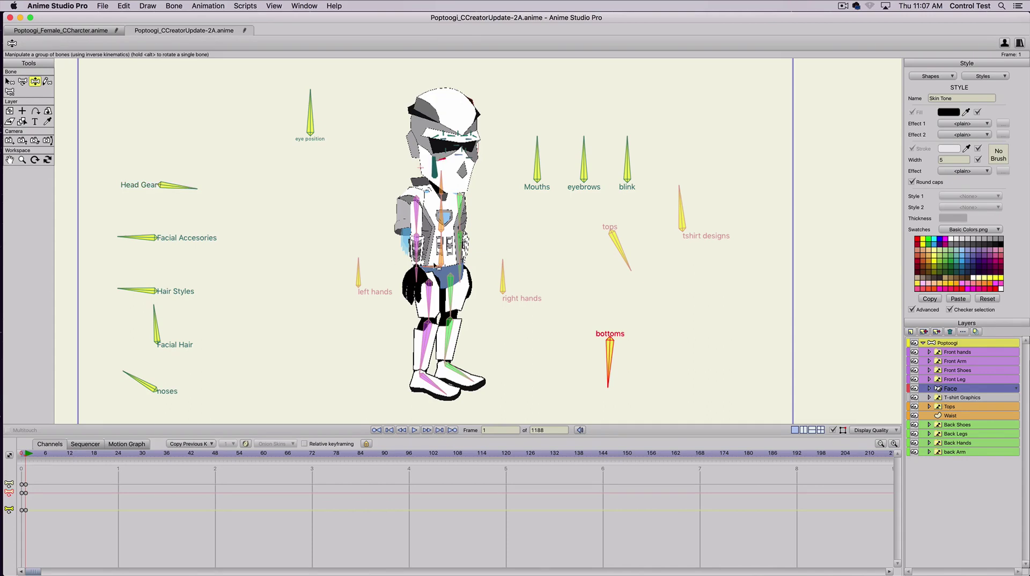
{"action": "left_click", "coordinate": [425, 265]}
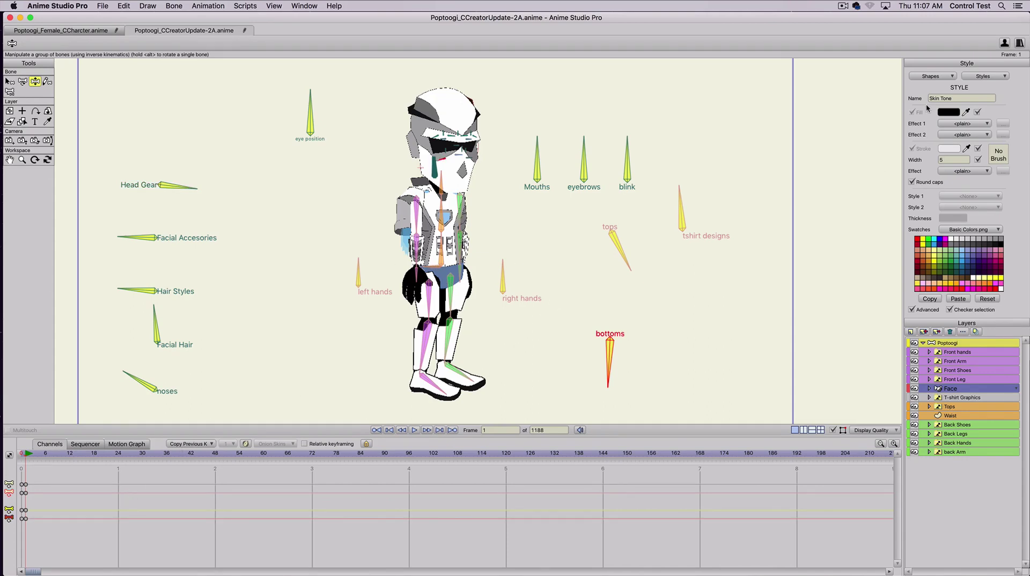
Step: Open the Pants color style for editing and compare the outfit at frames 0 and 1
{"action": "left_click", "coordinate": [985, 79]}
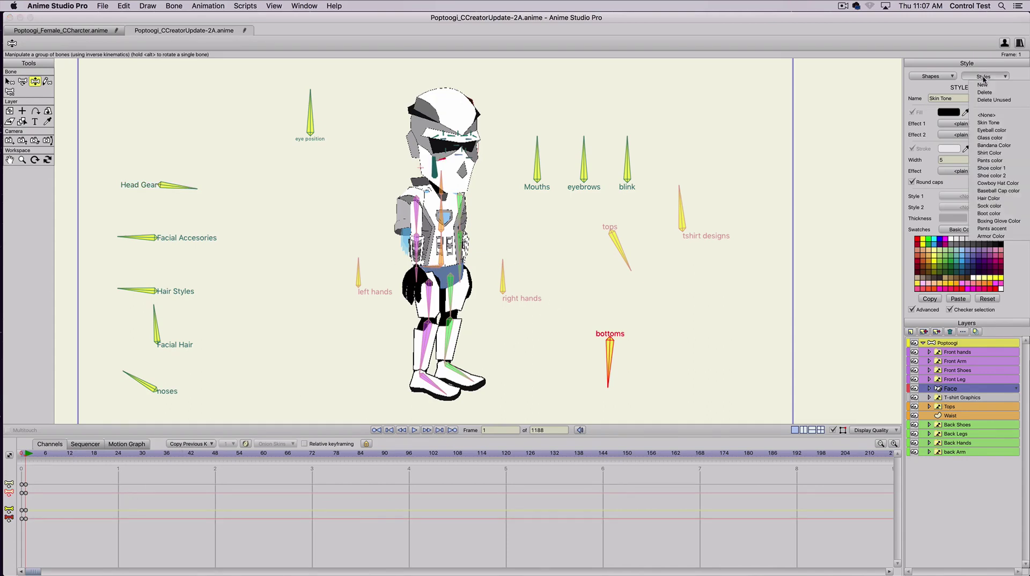
{"action": "left_click", "coordinate": [991, 160]}
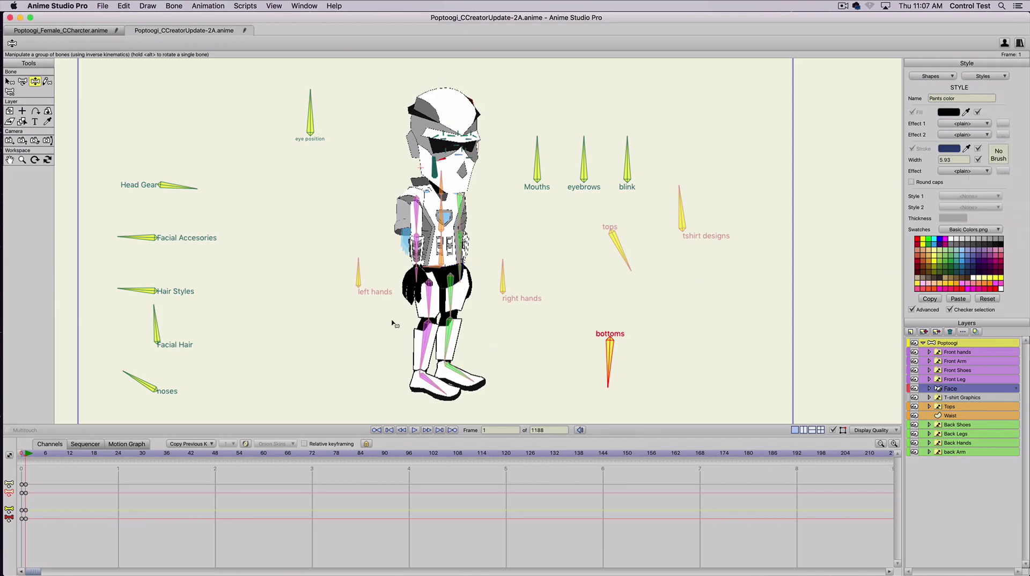
{"action": "scroll", "coordinate": [415, 301], "scroll_direction": "down", "scroll_amount": 5}
{"action": "scroll", "coordinate": [415, 301], "scroll_direction": "up", "scroll_amount": 2}
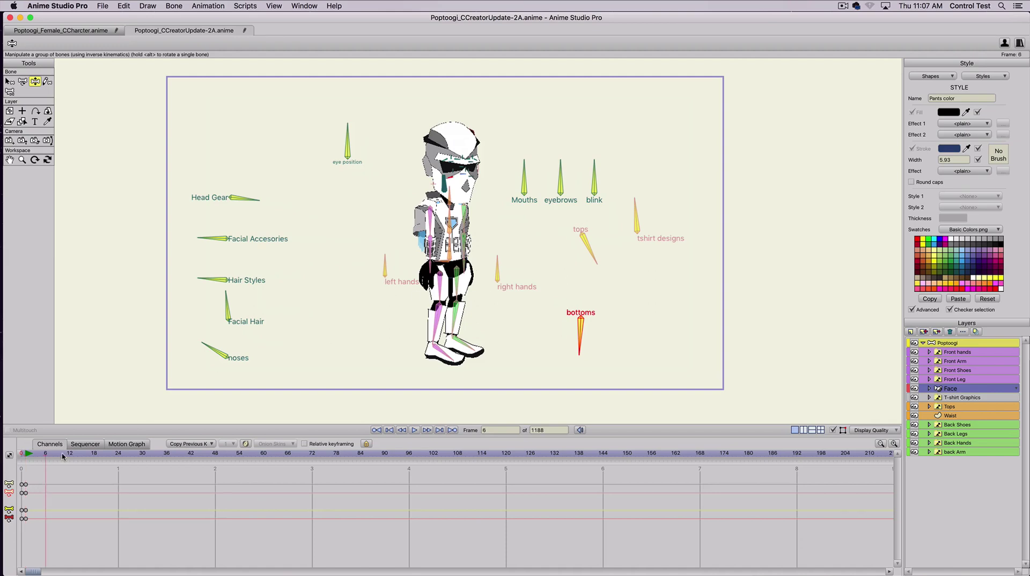
{"action": "left_click", "coordinate": [23, 453]}
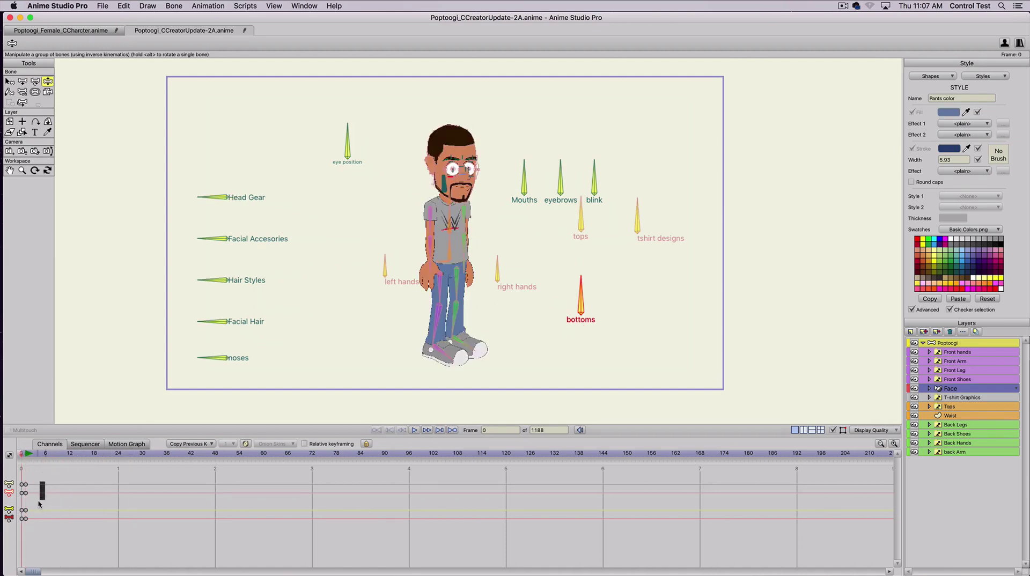
{"action": "left_click", "coordinate": [25, 455]}
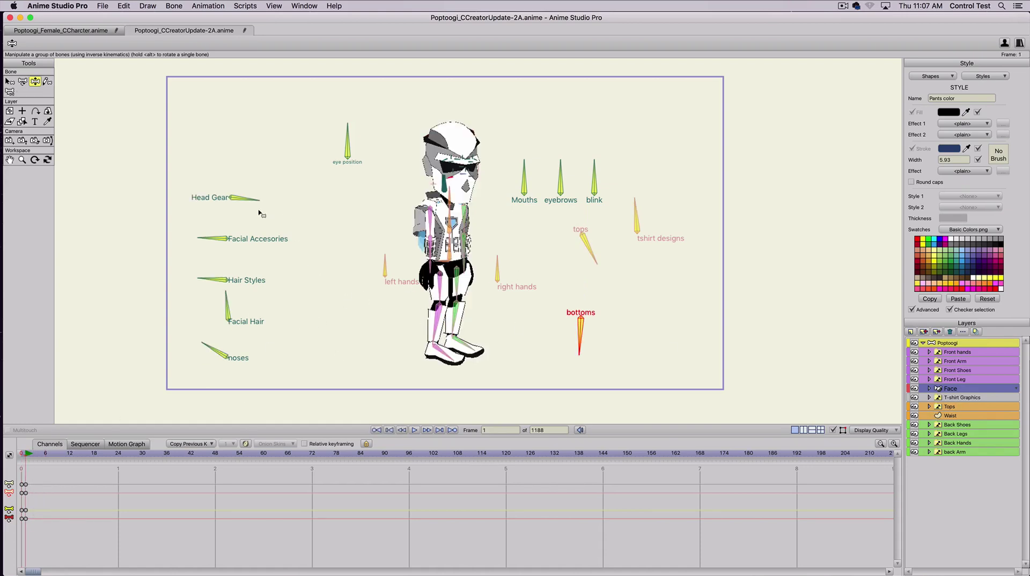
Step: Turn the Head Gear bone back and open the Skin Tone style for editing
{"action": "key", "text": "t"}
{"action": "left_click_drag", "start_coordinate": [252, 199], "coordinate": [195, 199]}
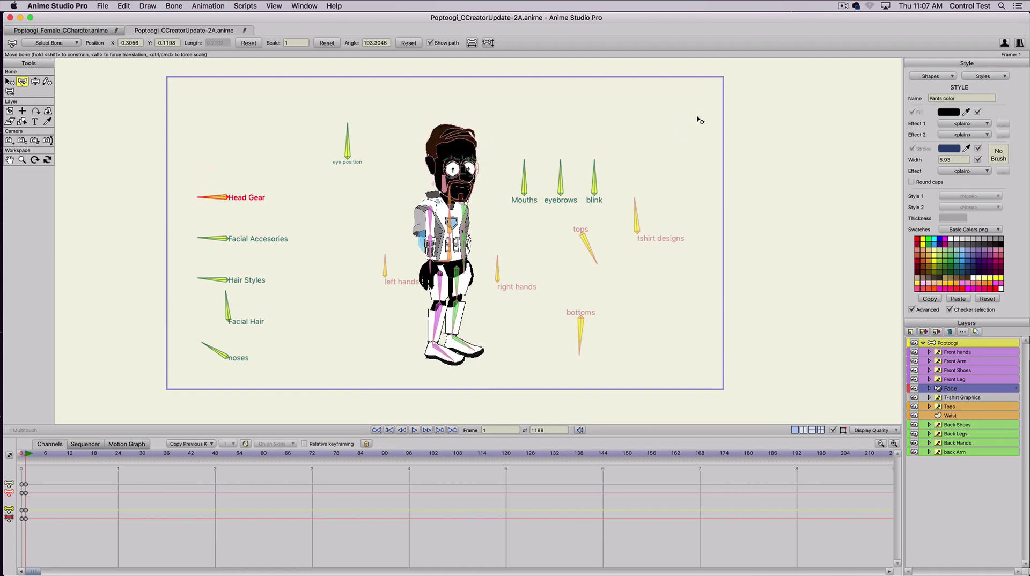
{"action": "left_click", "coordinate": [984, 76]}
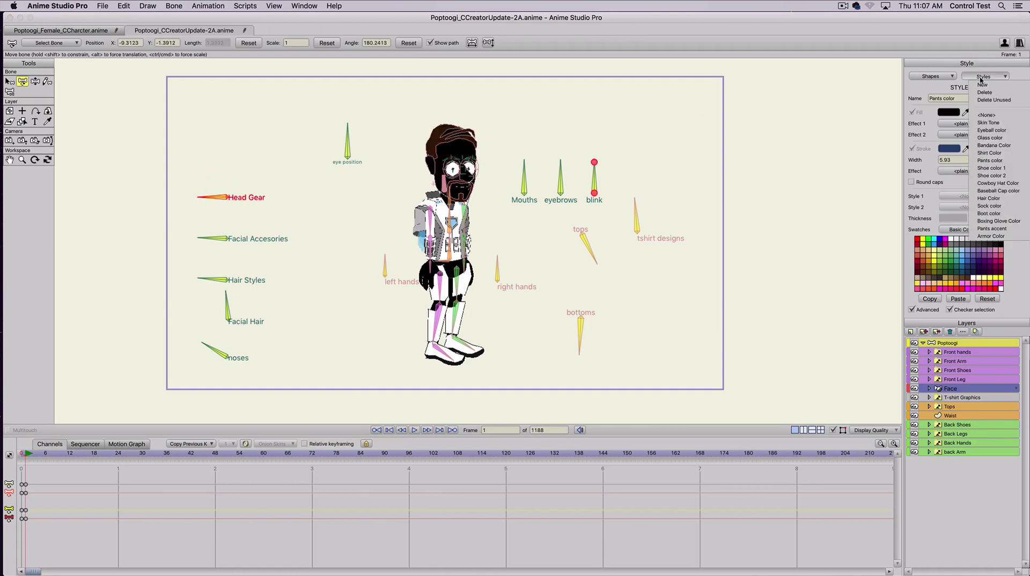
{"action": "left_click", "coordinate": [987, 124]}
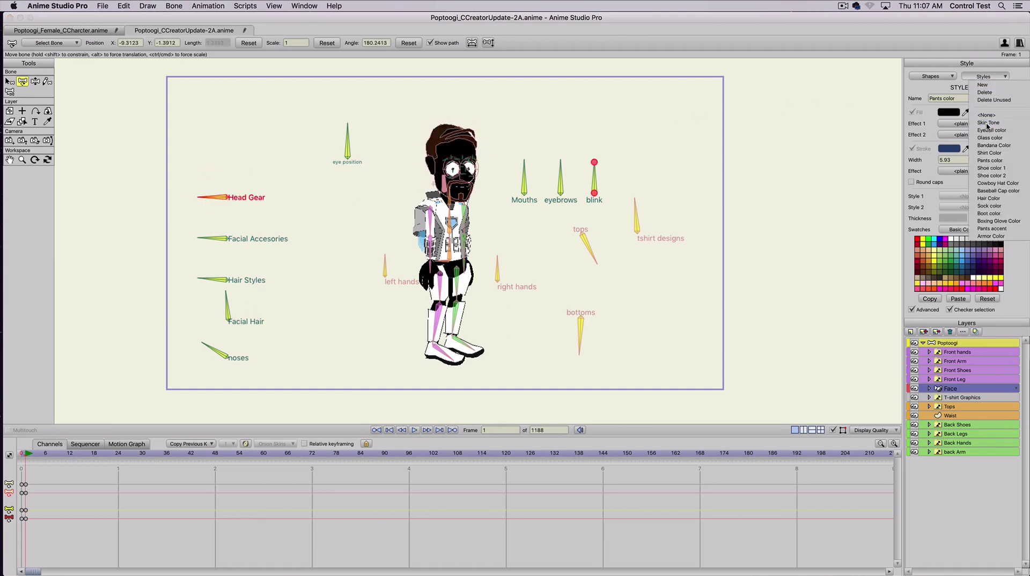
Step: Set the Skin Tone fill to a light tan and its stroke to brown 755126
{"action": "left_click", "coordinate": [929, 253]}
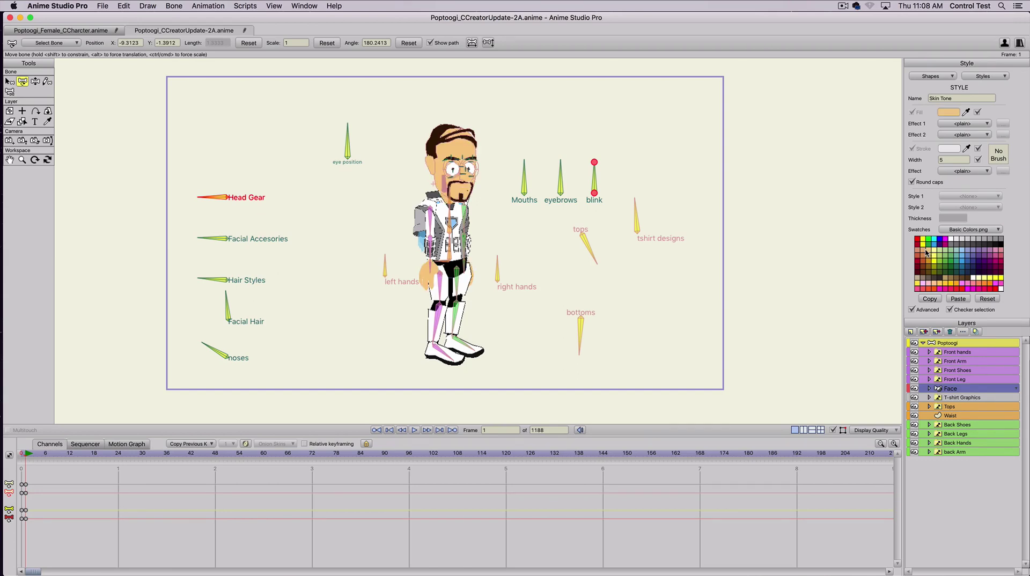
{"action": "left_click", "coordinate": [925, 268]}
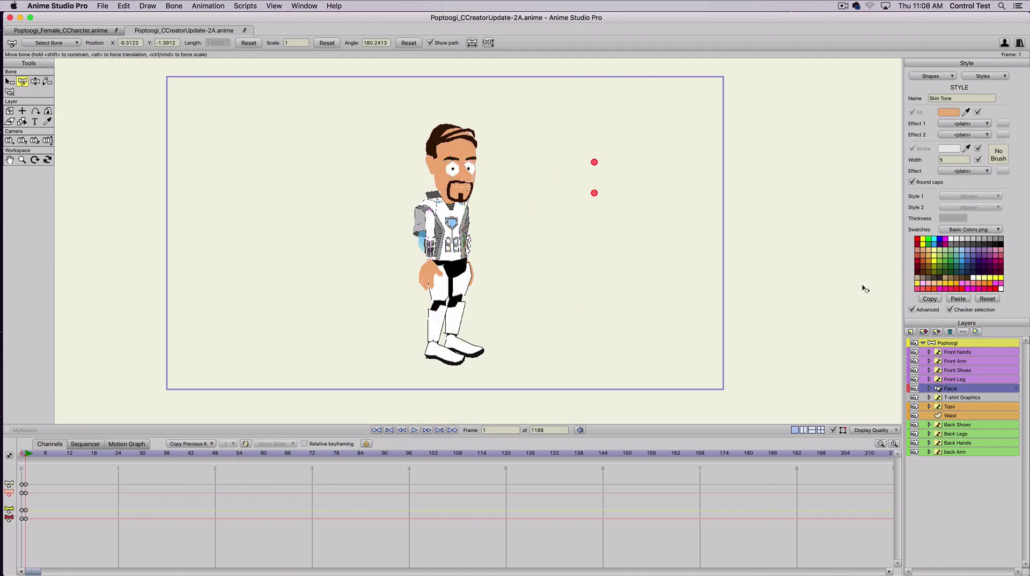
{"action": "left_click", "coordinate": [750, 213]}
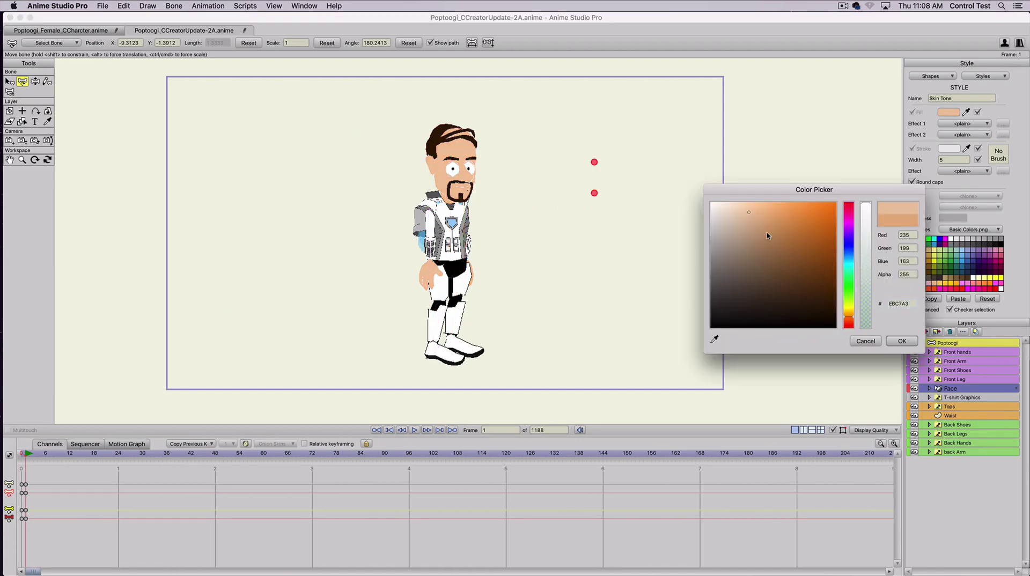
{"action": "left_click", "coordinate": [903, 342]}
{"action": "key", "text": "Return"}
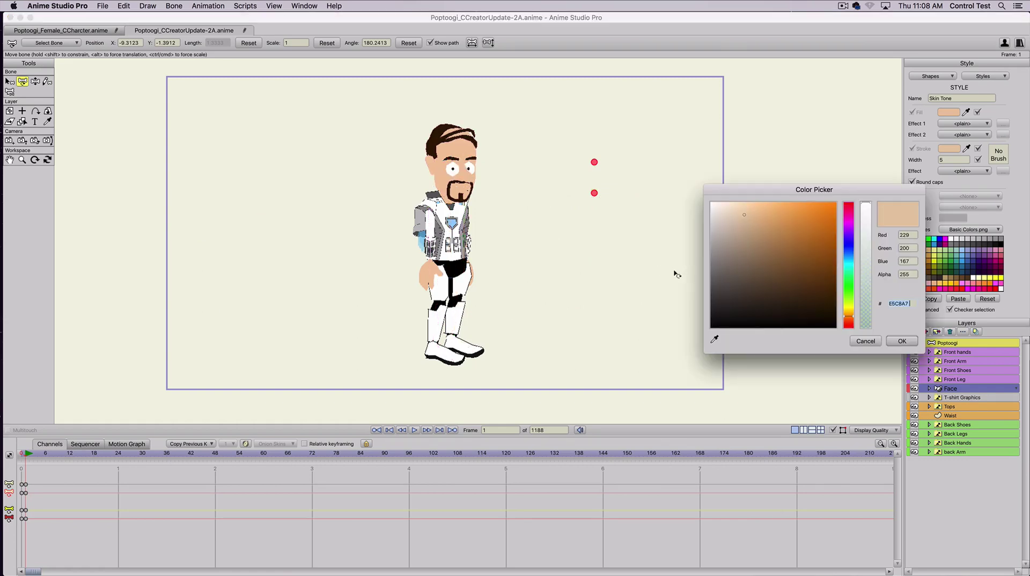
{"action": "left_click_drag", "start_coordinate": [818, 284], "coordinate": [796, 274]}
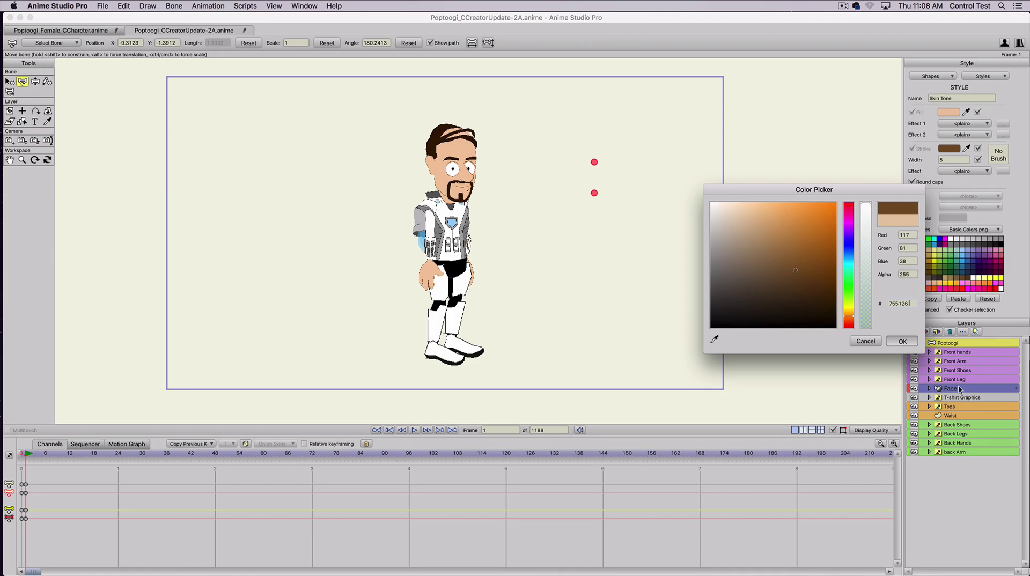
{"action": "key", "text": "Return"}
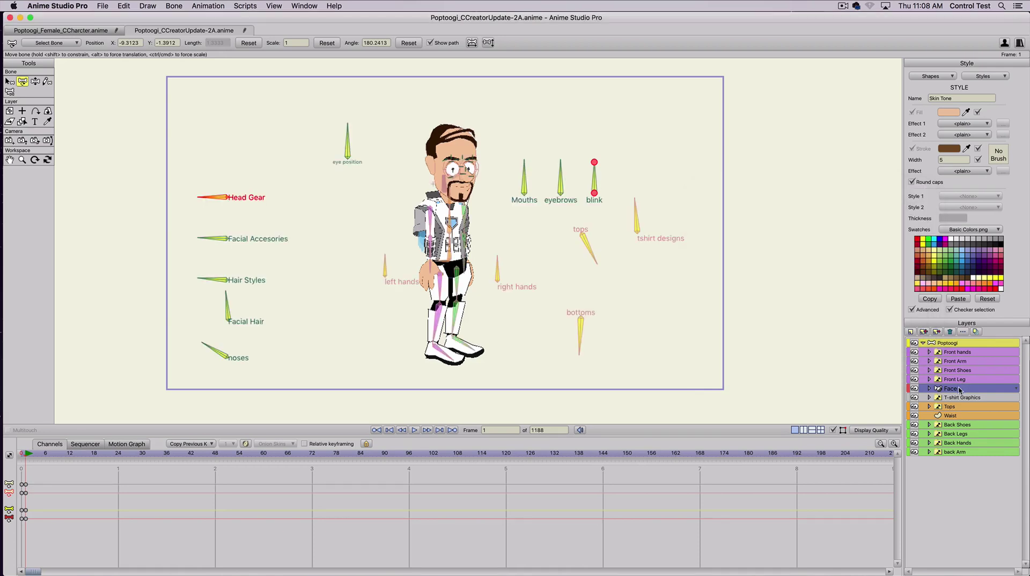
Step: Select the five head bones from Head Gear to noses and delete their frame-0 keys
{"action": "left_click", "coordinate": [266, 368]}
{"action": "key", "text": "b"}
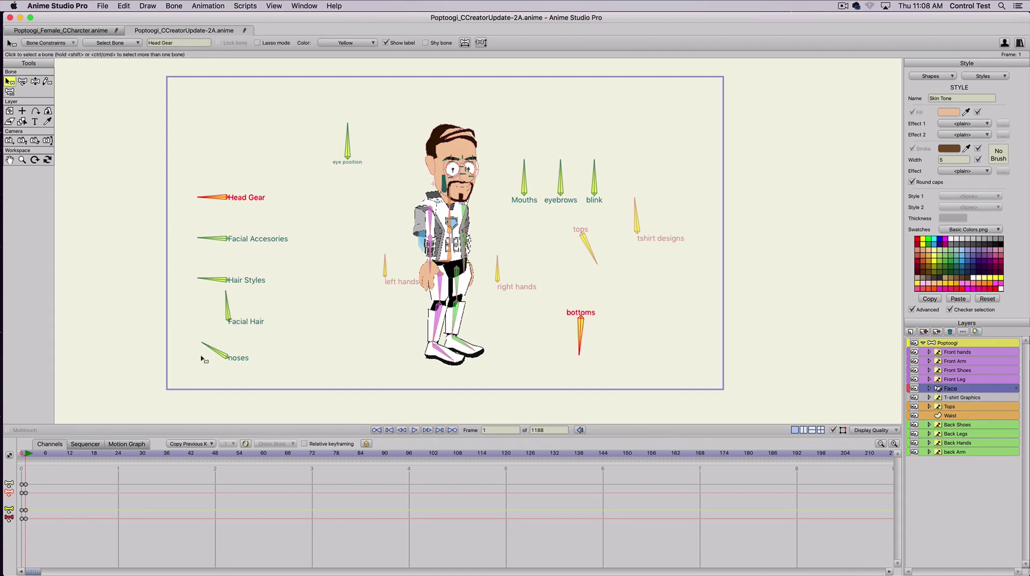
{"action": "left_click_drag", "start_coordinate": [194, 379], "coordinate": [249, 185]}
{"action": "left_click_drag", "start_coordinate": [37, 482], "coordinate": [25, 520]}
{"action": "key", "text": "Delete"}
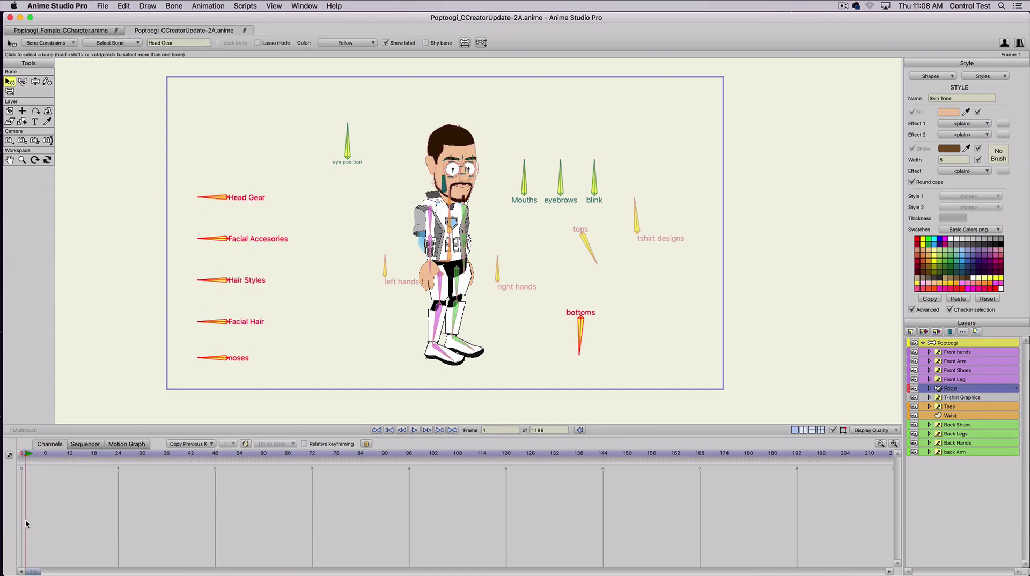
{"action": "scroll", "coordinate": [322, 262], "scroll_direction": "down", "scroll_amount": 1}
{"action": "scroll", "coordinate": [329, 272], "scroll_direction": "up", "scroll_amount": 2}
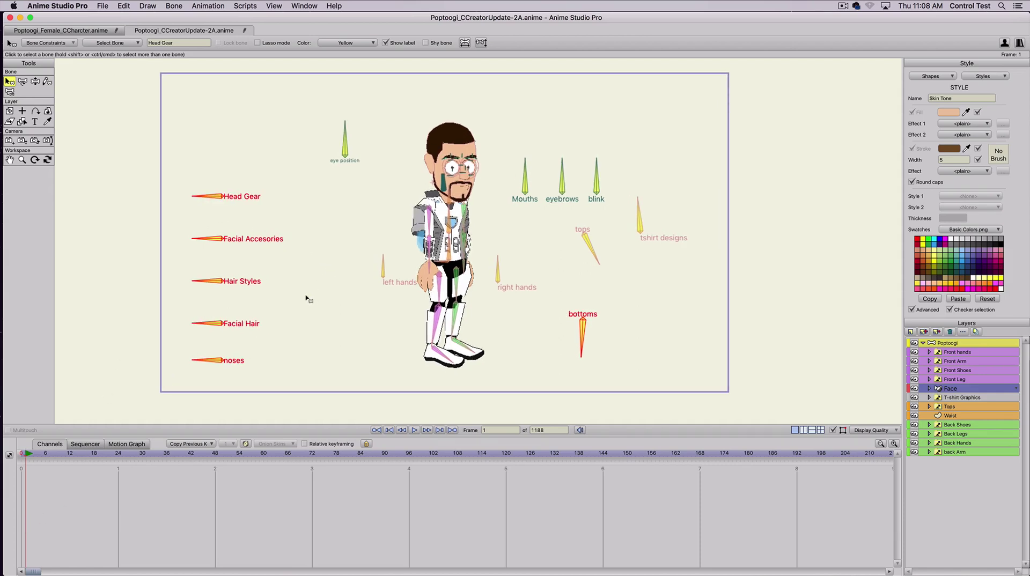
{"action": "left_click", "coordinate": [162, 384]}
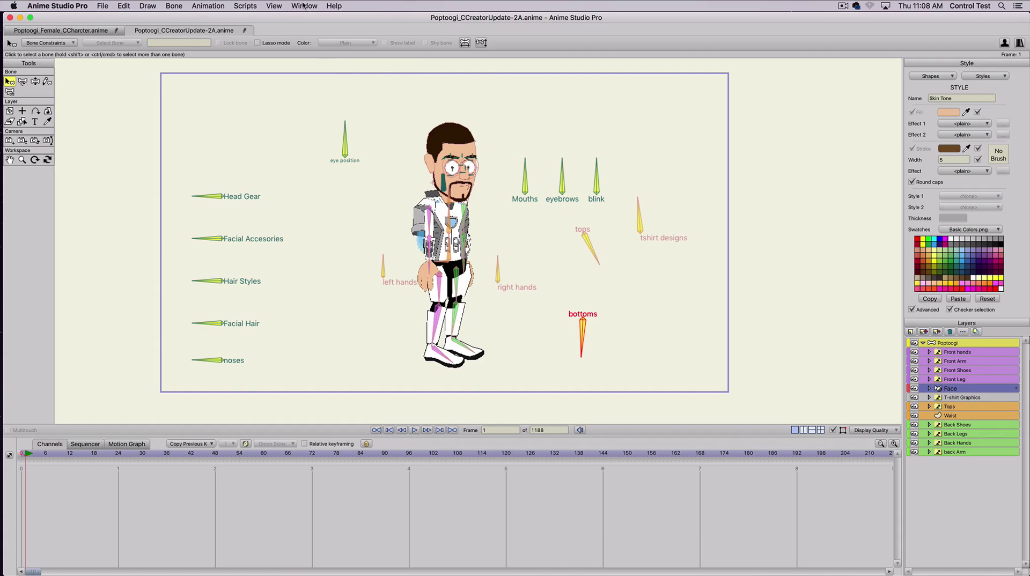
Step: Select the Poptoogi layer and show the Actions window's Regular actions beside the character
{"action": "left_click", "coordinate": [946, 344]}
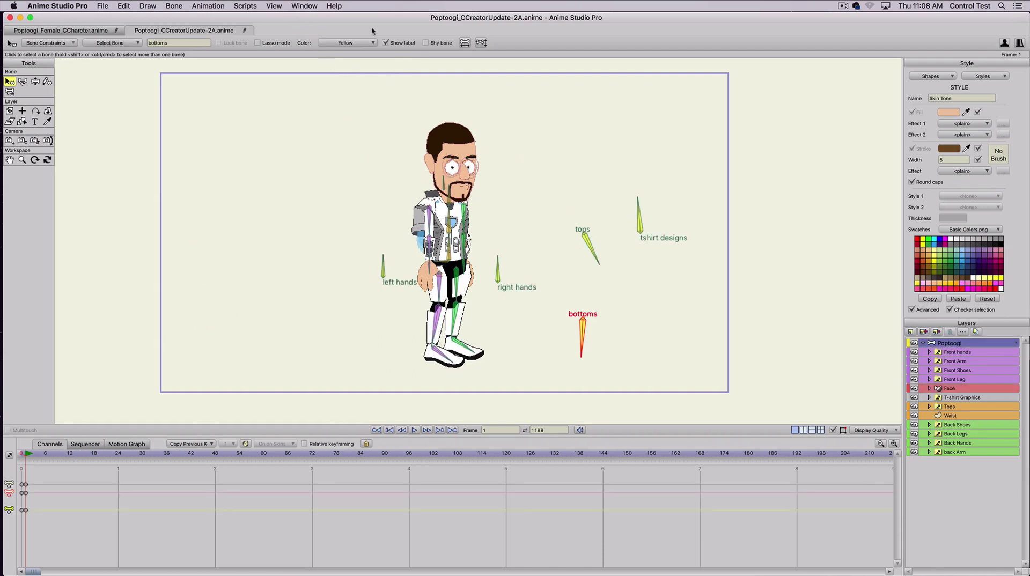
{"action": "left_click", "coordinate": [302, 5]}
{"action": "left_click", "coordinate": [322, 107]}
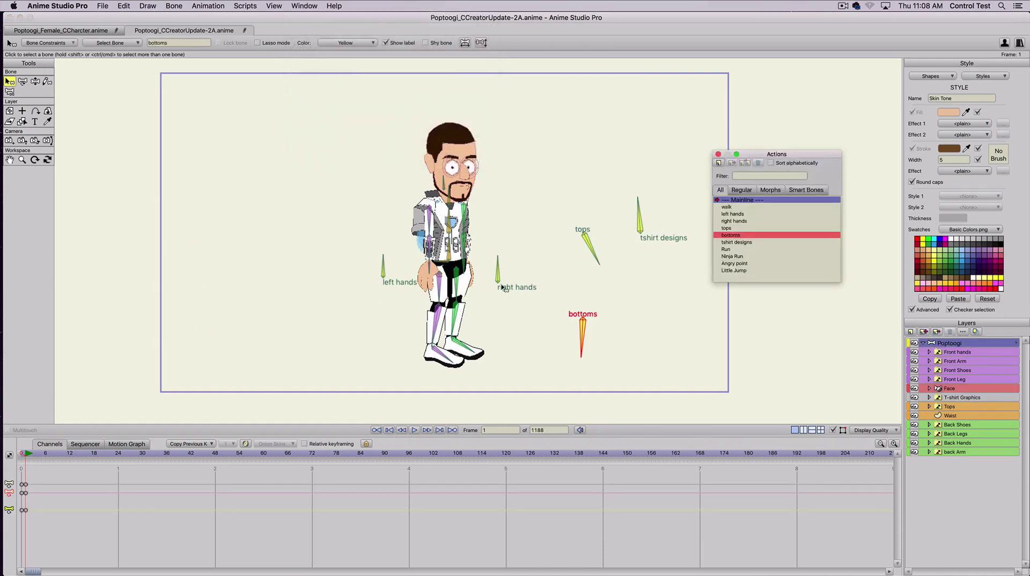
{"action": "left_click", "coordinate": [743, 190]}
{"action": "left_click_drag", "start_coordinate": [753, 150], "coordinate": [631, 99]}
Step: Insert a copy of the walk action at about frame 44 and play it back
{"action": "left_click_drag", "start_coordinate": [34, 455], "coordinate": [199, 459]}
{"action": "left_click", "coordinate": [600, 156]}
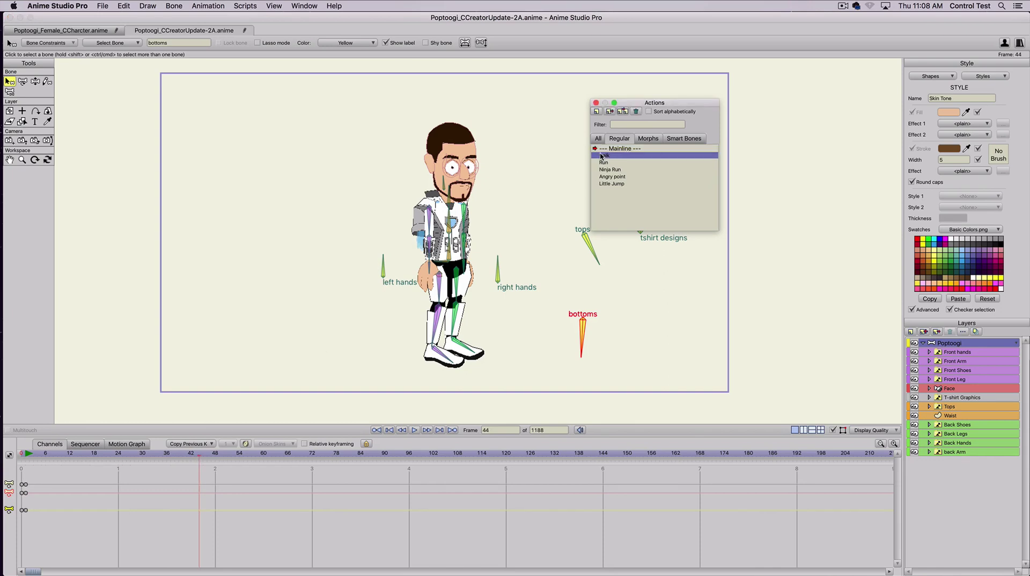
{"action": "left_click", "coordinate": [623, 112]}
{"action": "left_click", "coordinate": [159, 457]}
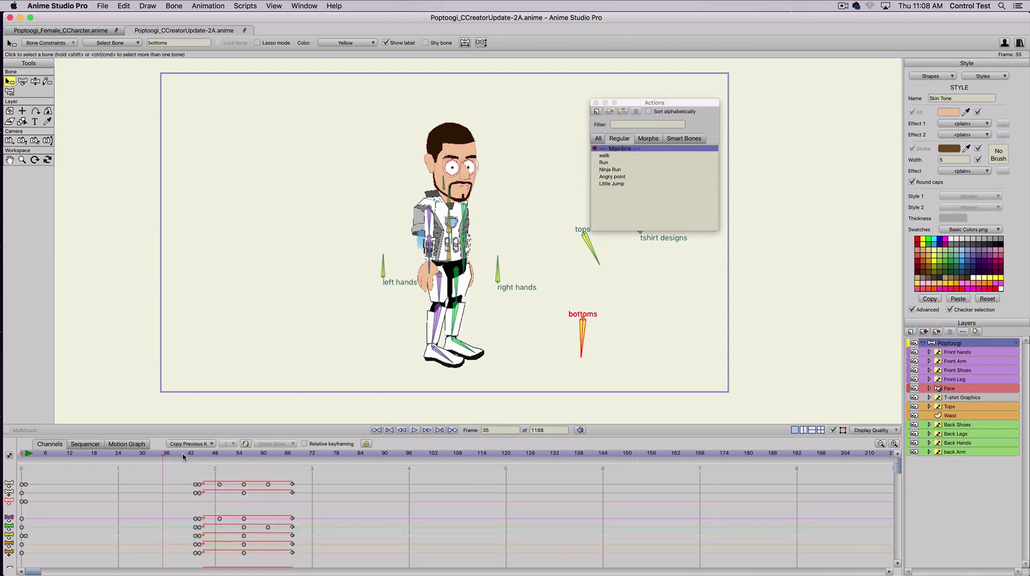
{"action": "left_click_drag", "start_coordinate": [183, 457], "coordinate": [183, 457]}
{"action": "key", "text": "space"}
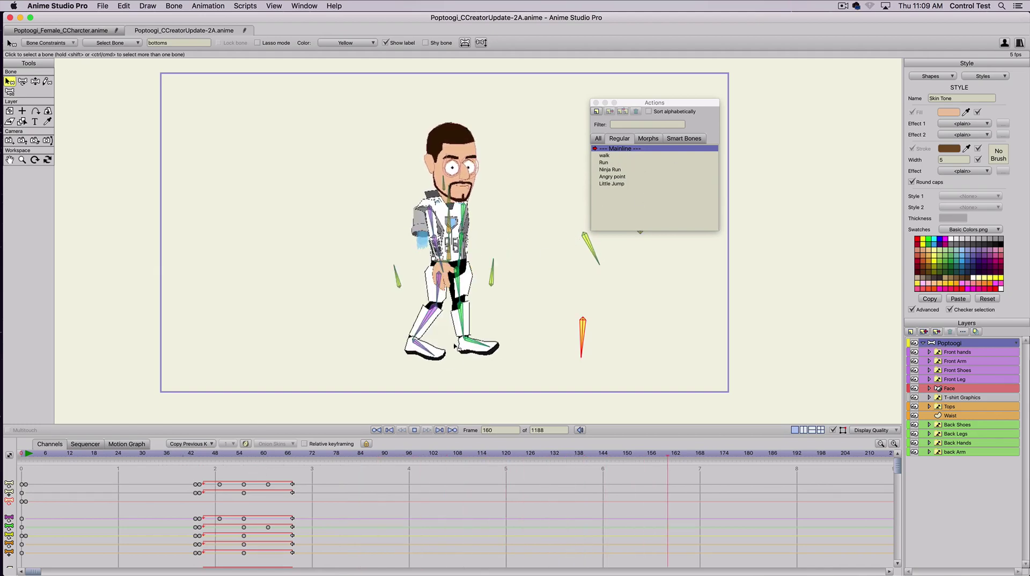
{"action": "key", "text": "space"}
{"action": "key", "text": "super+z"}
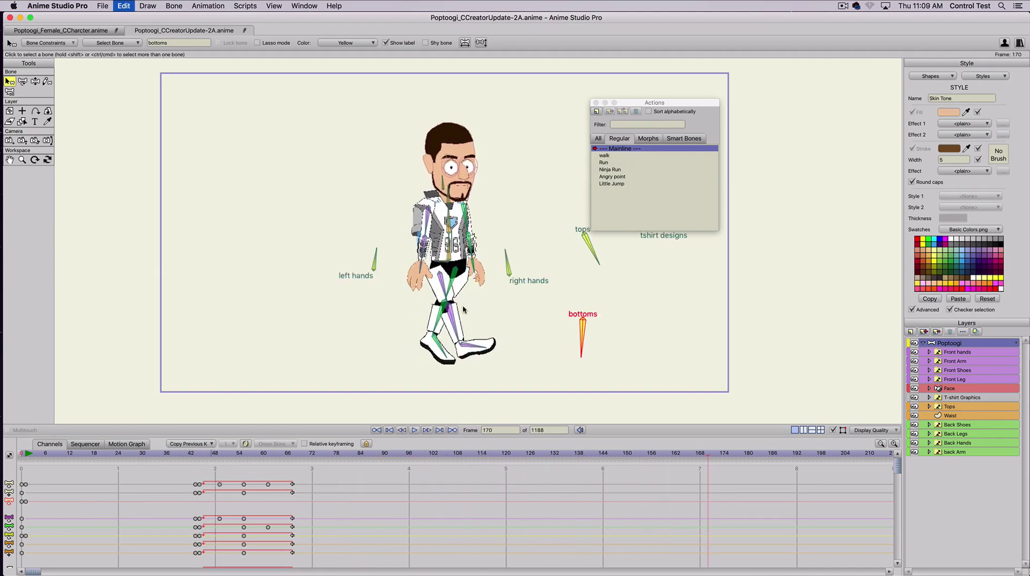
Step: Try the Run action on the timeline, then delete its keys near frames 168–186
{"action": "double_click", "coordinate": [605, 163]}
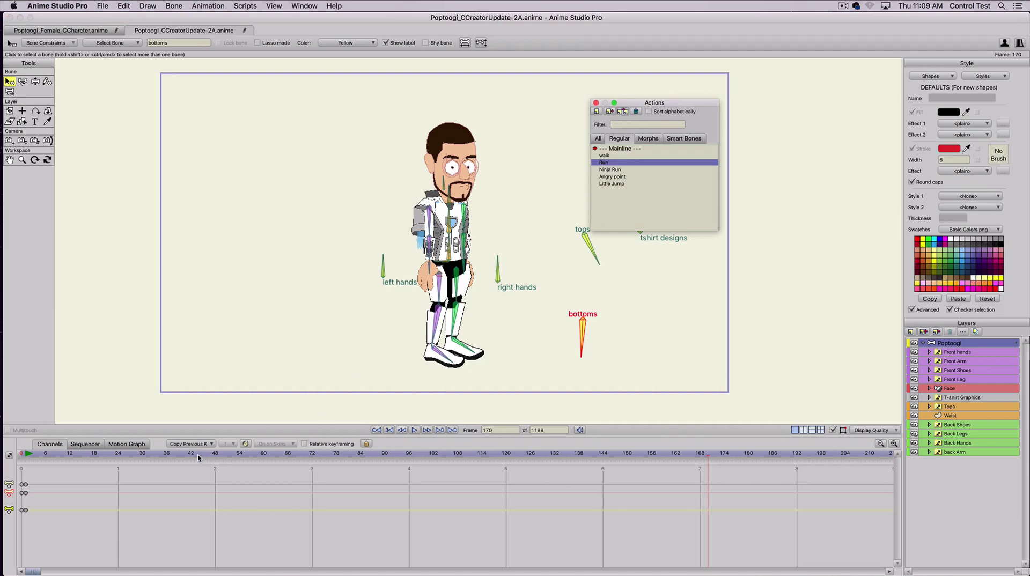
{"action": "left_click_drag", "start_coordinate": [198, 458], "coordinate": [719, 459]}
{"action": "key", "text": "space"}
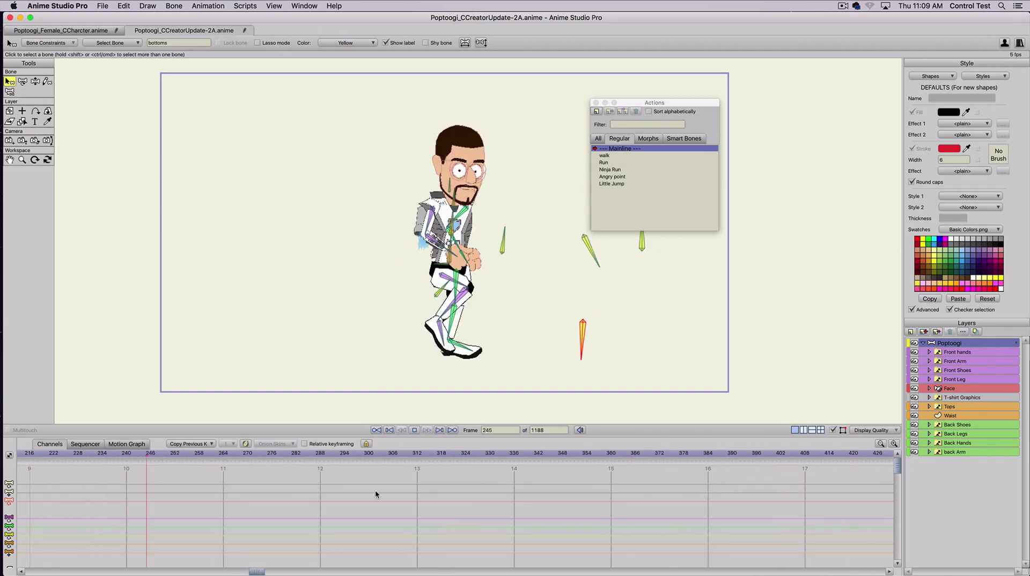
{"action": "key", "text": "space"}
{"action": "scroll", "coordinate": [205, 473], "scroll_direction": "left", "scroll_amount": 5}
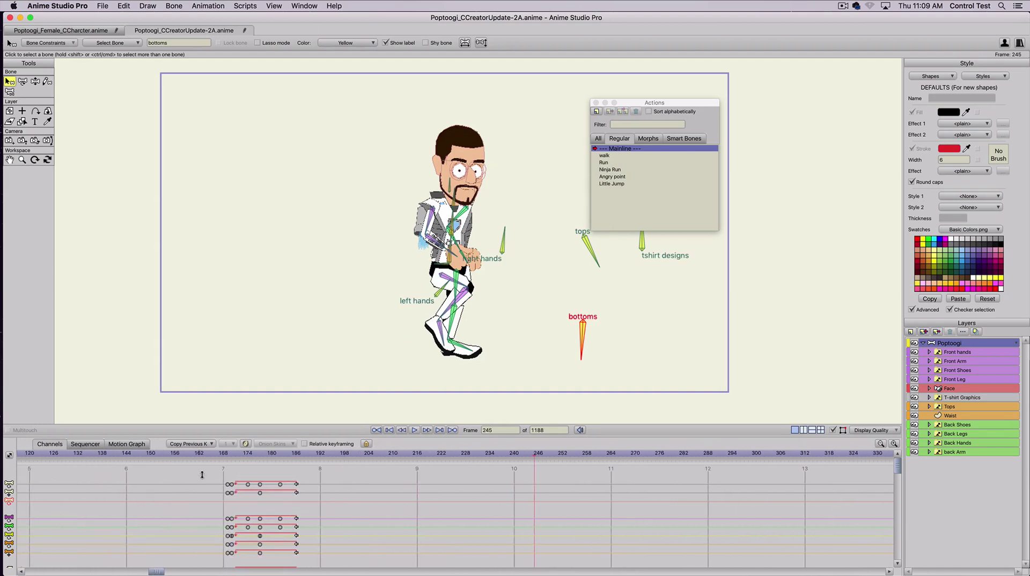
{"action": "left_click_drag", "start_coordinate": [205, 473], "coordinate": [315, 572]}
{"action": "key", "text": "Delete"}
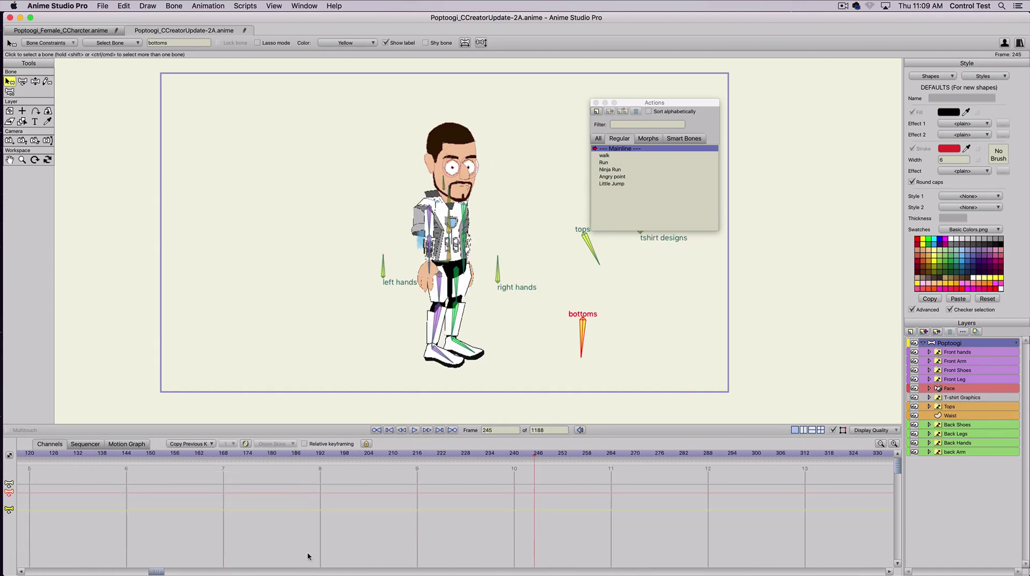
{"action": "left_click_drag", "start_coordinate": [158, 572], "coordinate": [5, 571]}
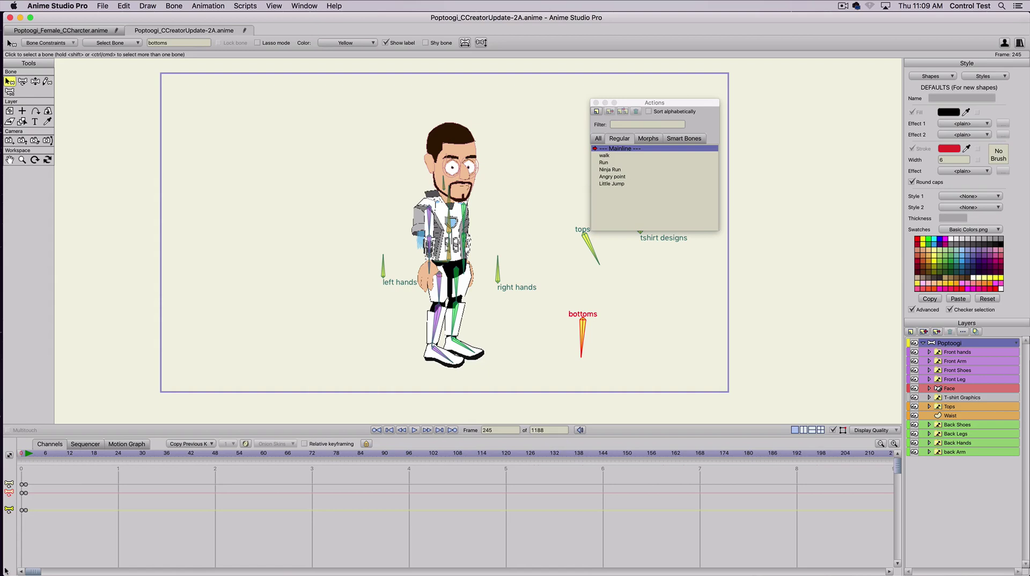
Step: Insert Ninja Run near frame 17, play it, then delete all remaining action keys
{"action": "left_click", "coordinate": [90, 456]}
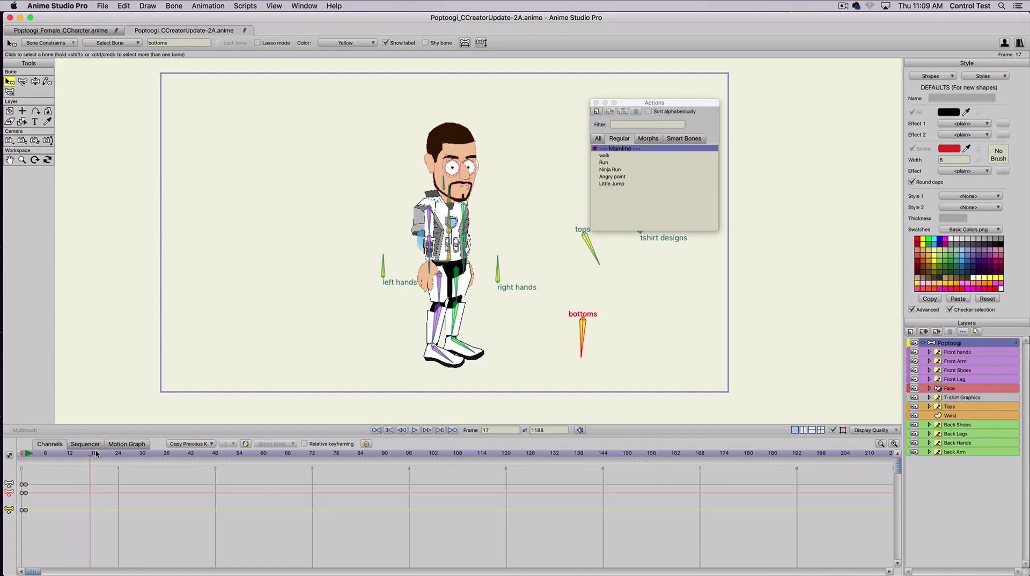
{"action": "left_click", "coordinate": [604, 171]}
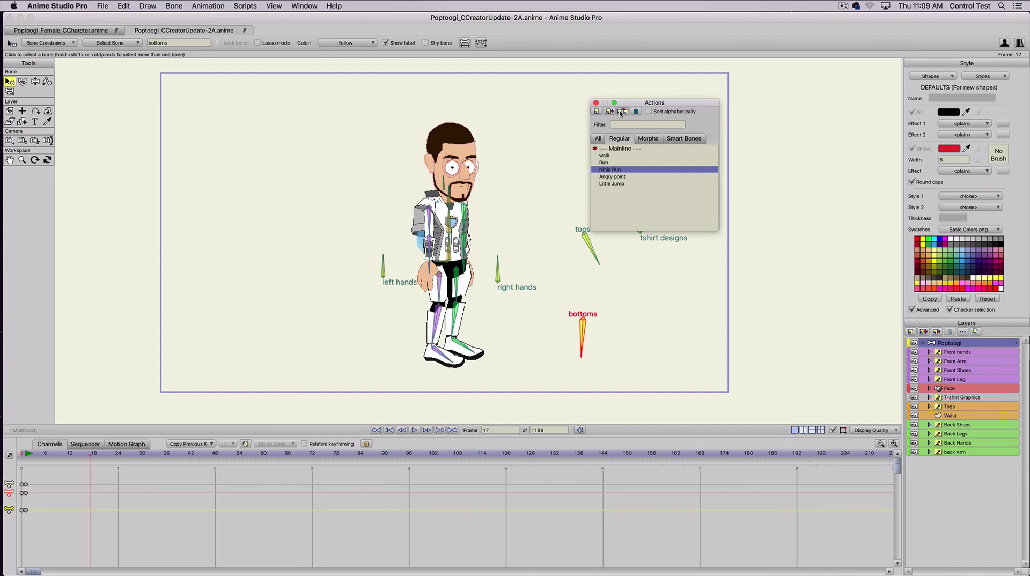
{"action": "left_click", "coordinate": [80, 455]}
{"action": "key", "text": "space"}
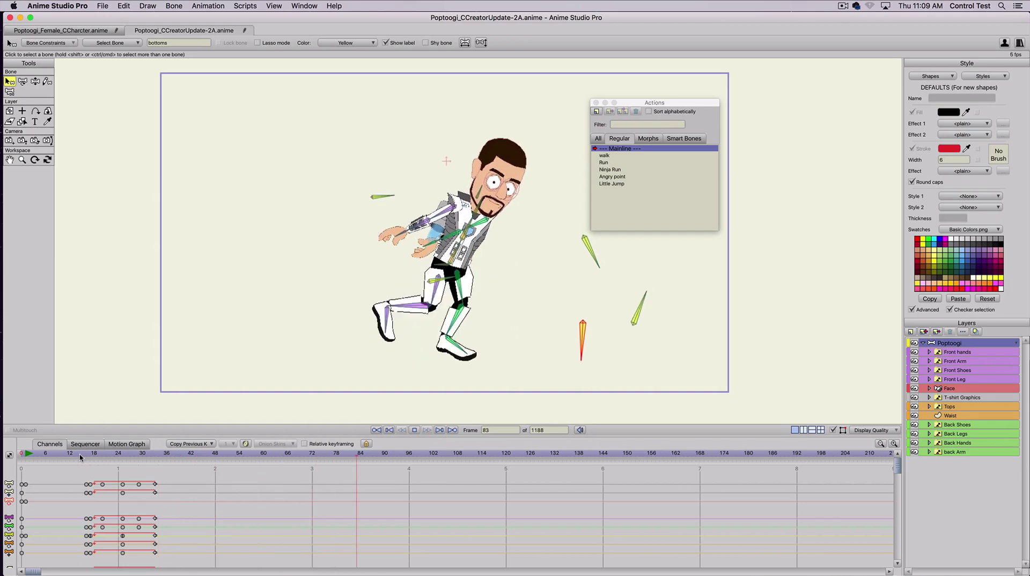
{"action": "left_click_drag", "start_coordinate": [78, 481], "coordinate": [163, 564]}
{"action": "key", "text": "Delete"}
{"action": "left_click_drag", "start_coordinate": [81, 510], "coordinate": [171, 548]}
{"action": "key", "text": "Delete"}
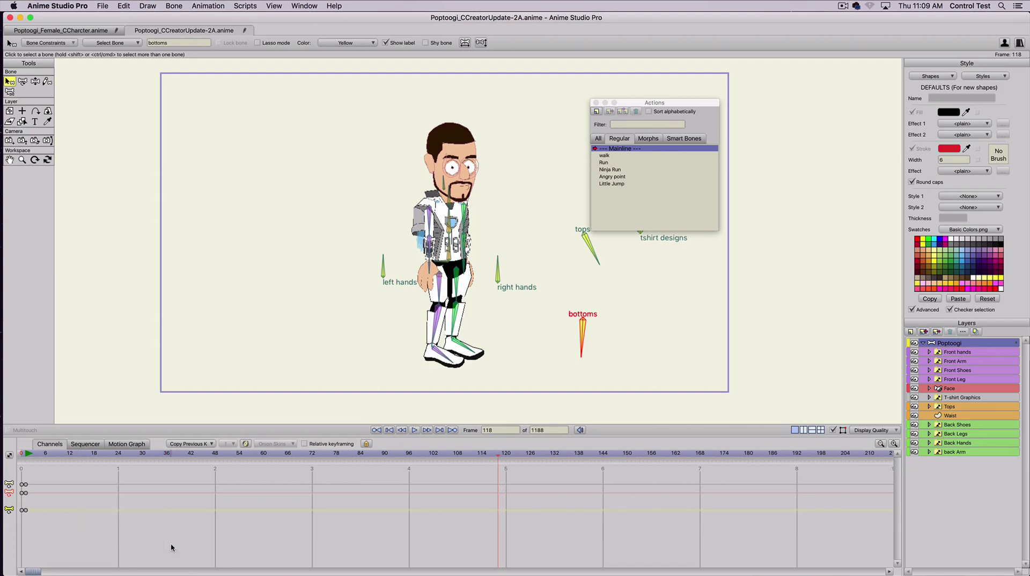
Step: Insert Little Jump near frame 112, move its keys to about frame 54, play, then delete them
{"action": "left_click", "coordinate": [606, 184]}
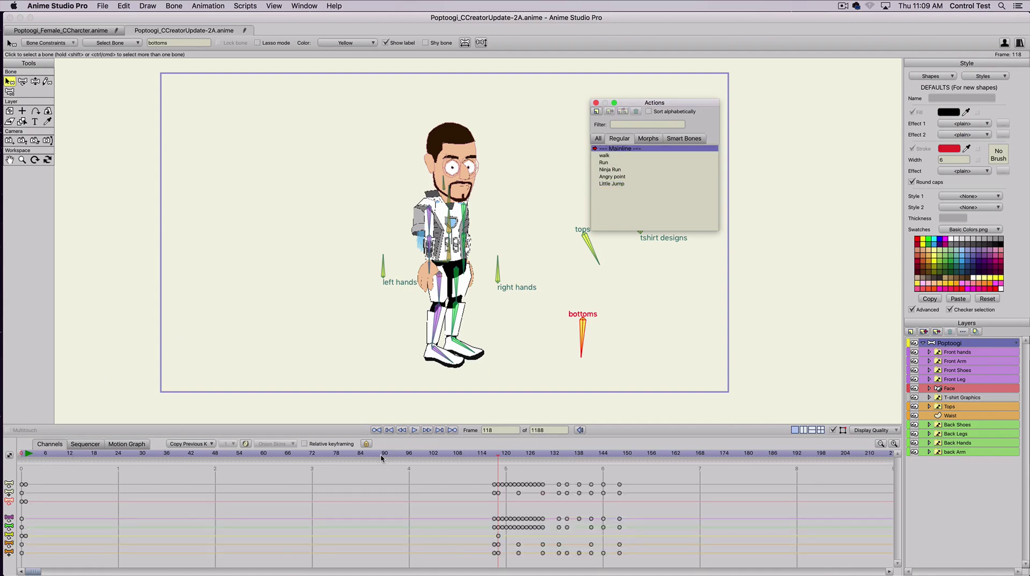
{"action": "left_click", "coordinate": [461, 457]}
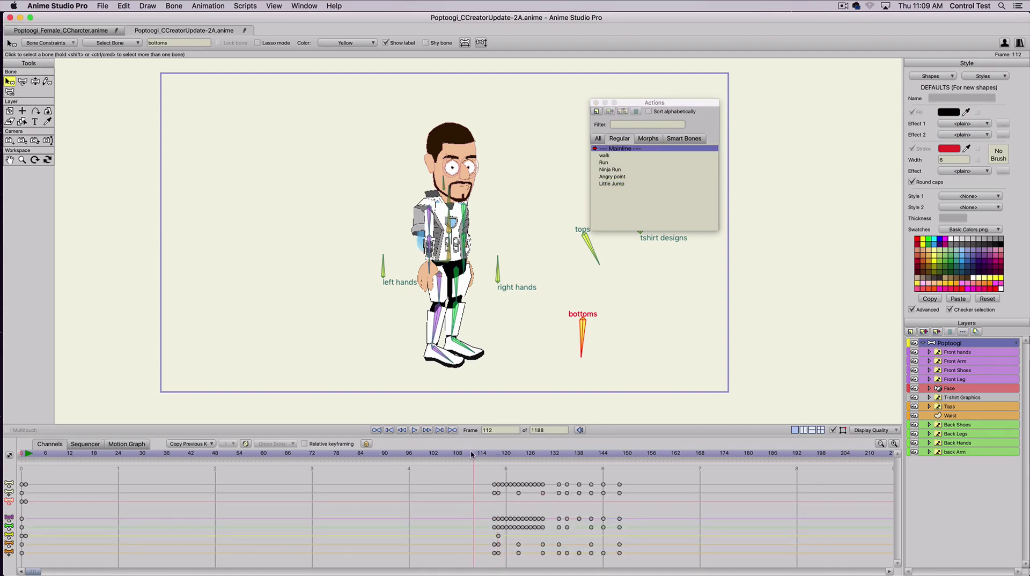
{"action": "key", "text": "space"}
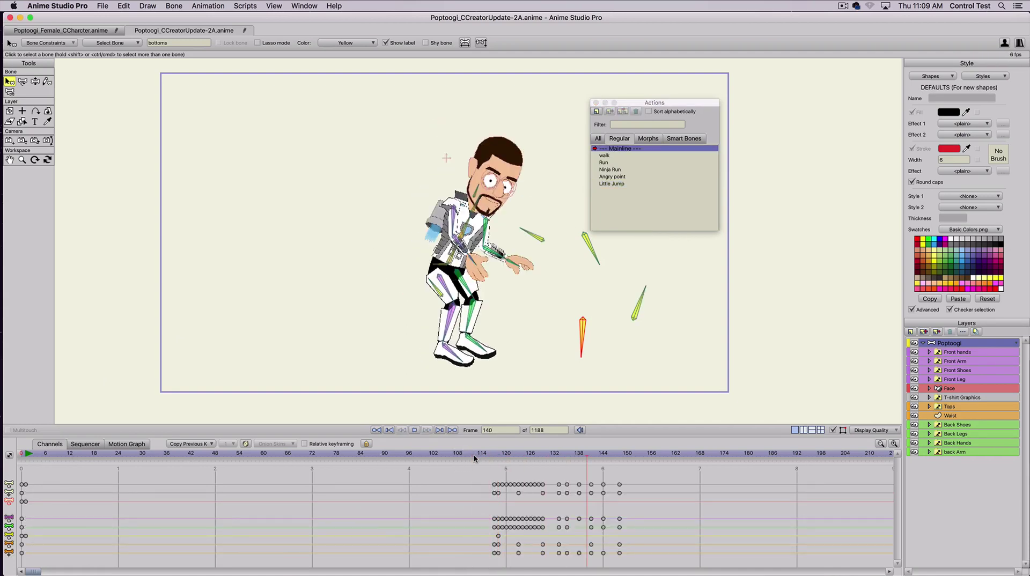
{"action": "key", "text": "space"}
{"action": "left_click_drag", "start_coordinate": [477, 479], "coordinate": [643, 574]}
{"action": "left_click_drag", "start_coordinate": [525, 485], "coordinate": [266, 485]}
{"action": "left_click", "coordinate": [184, 455]}
{"action": "key", "text": "space"}
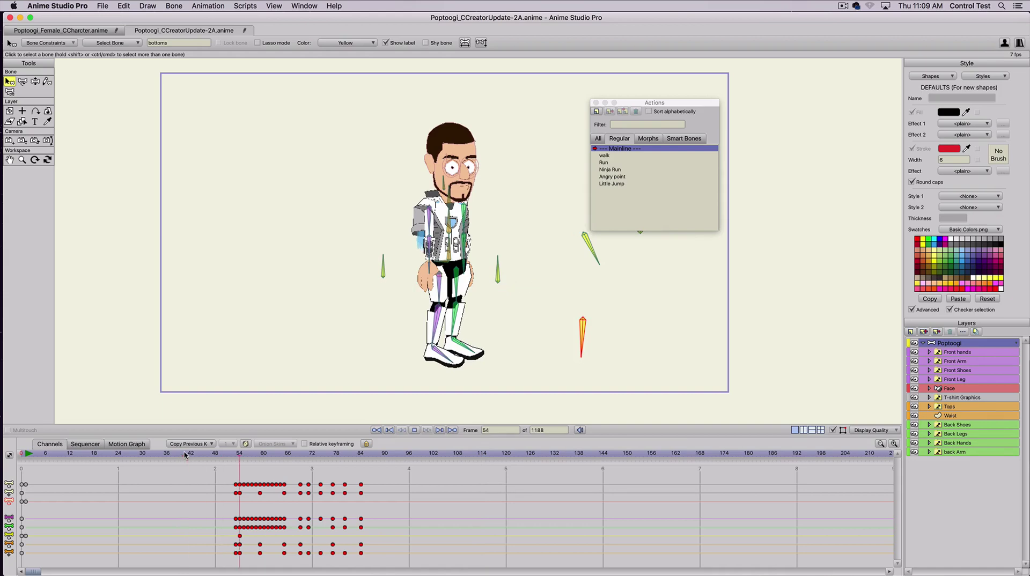
{"action": "key", "text": "space"}
{"action": "left_click_drag", "start_coordinate": [192, 474], "coordinate": [393, 572]}
{"action": "key", "text": "Delete"}
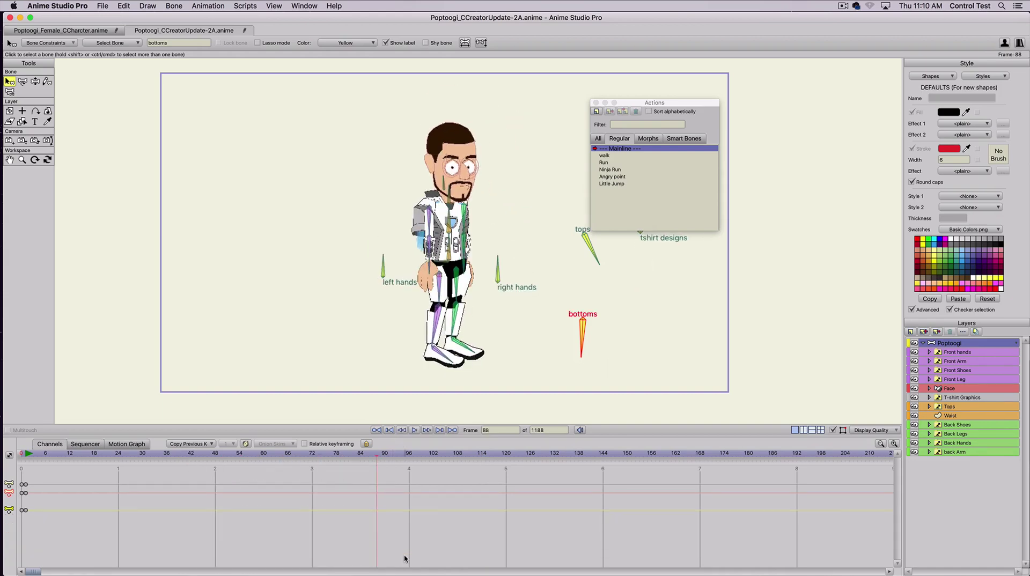
Step: Insert the Angry point action, preview the pose, then delete its keys near frames 84–96
{"action": "left_click", "coordinate": [600, 177]}
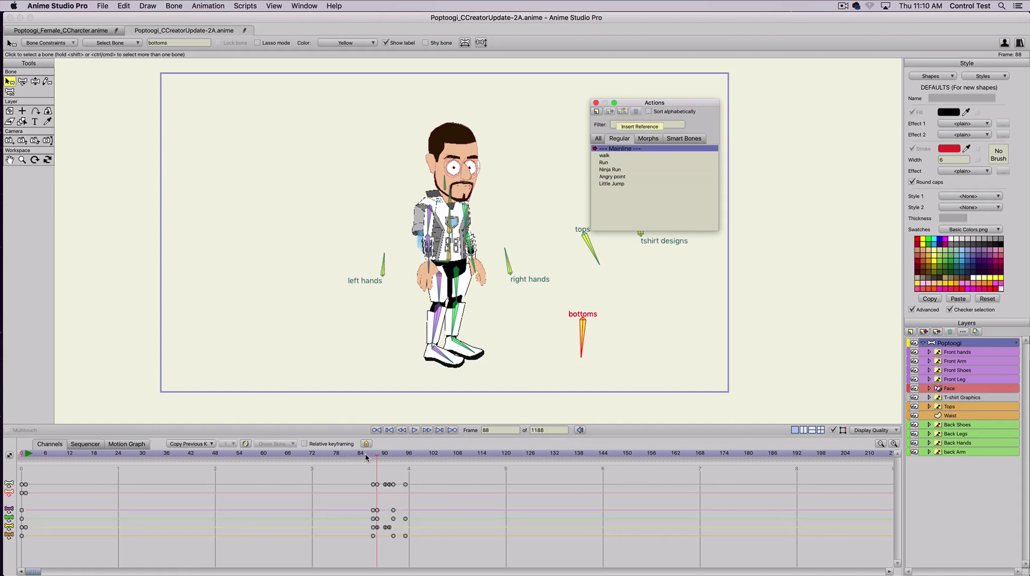
{"action": "left_click_drag", "start_coordinate": [366, 457], "coordinate": [411, 549]}
{"action": "key", "text": "Delete"}
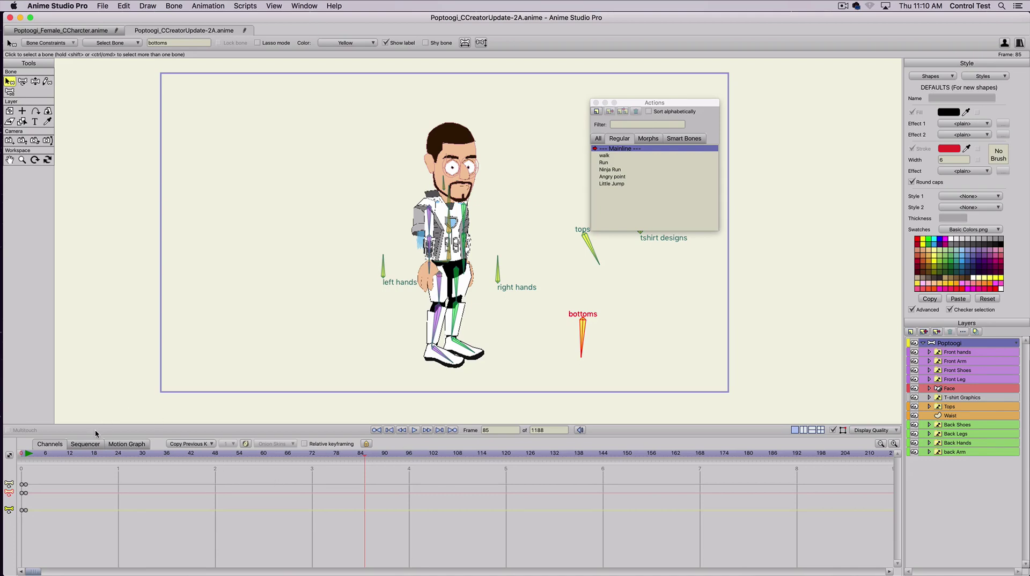
{"action": "left_click", "coordinate": [34, 455]}
Step: Select the Face layer and delete its existing face keyframes
{"action": "left_click_drag", "start_coordinate": [33, 456], "coordinate": [31, 457]}
{"action": "left_click", "coordinate": [959, 391]}
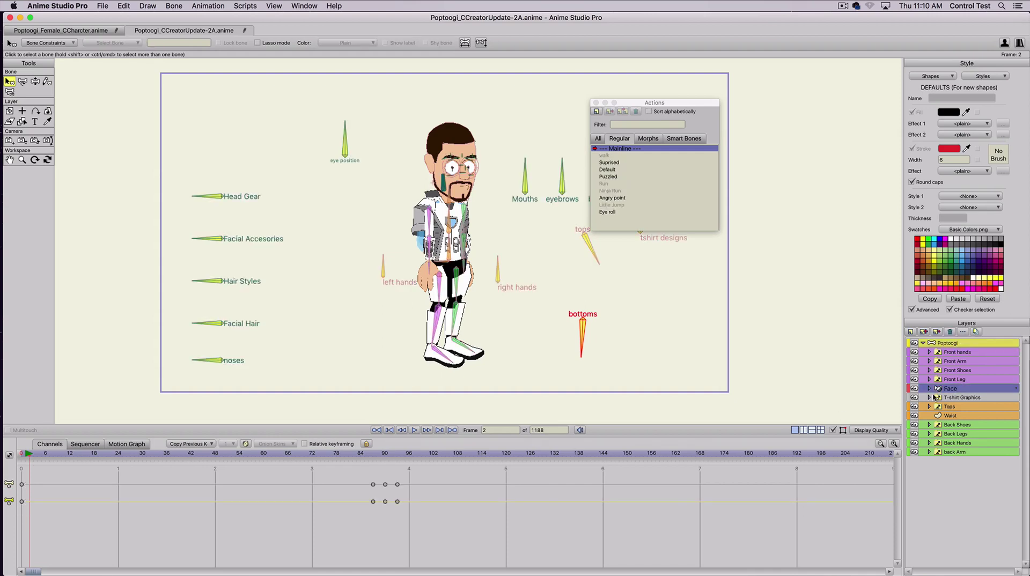
{"action": "left_click_drag", "start_coordinate": [355, 477], "coordinate": [432, 524]}
{"action": "key", "text": "Delete"}
Step: Try the Suprised and Eye roll face actions, check them, then delete their keys near frames 0–12
{"action": "left_click", "coordinate": [606, 163]}
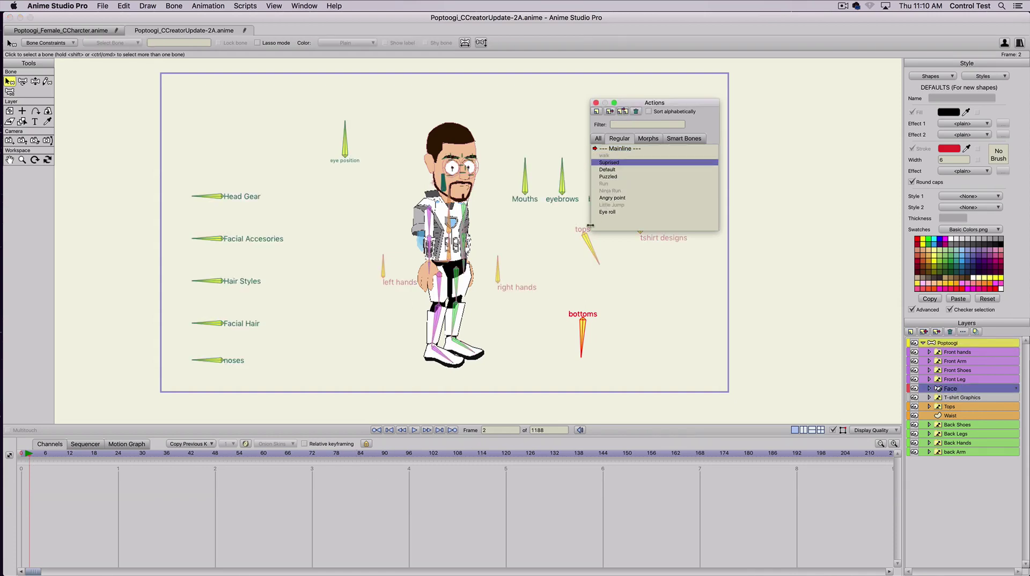
{"action": "left_click", "coordinate": [606, 212]}
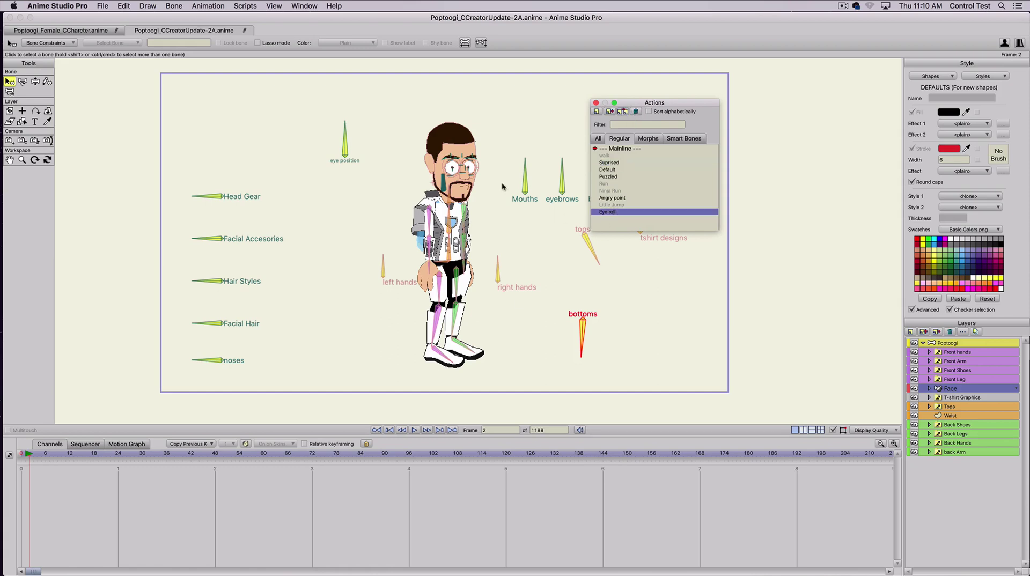
{"action": "left_click", "coordinate": [224, 488]}
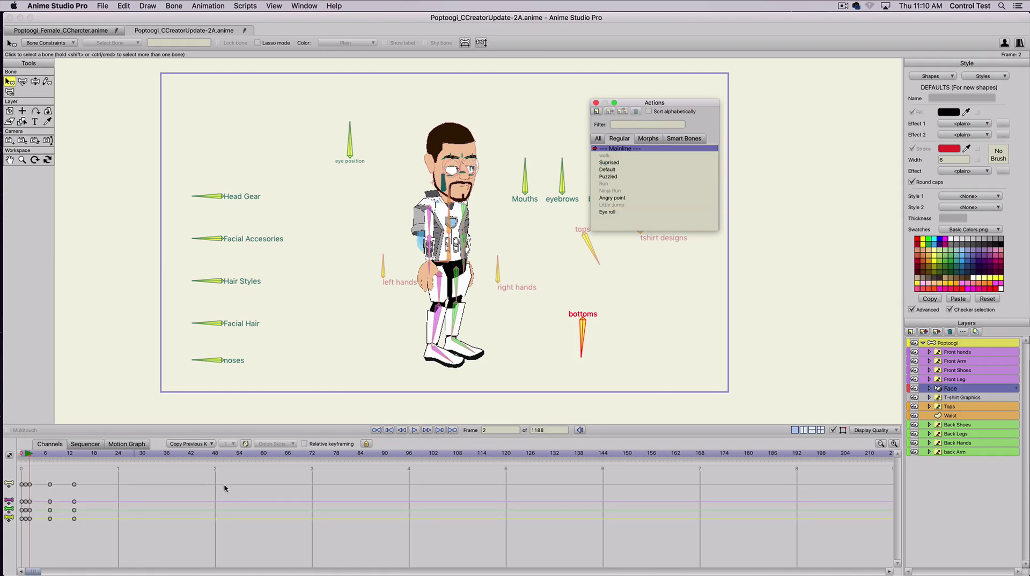
{"action": "left_click", "coordinate": [24, 456]}
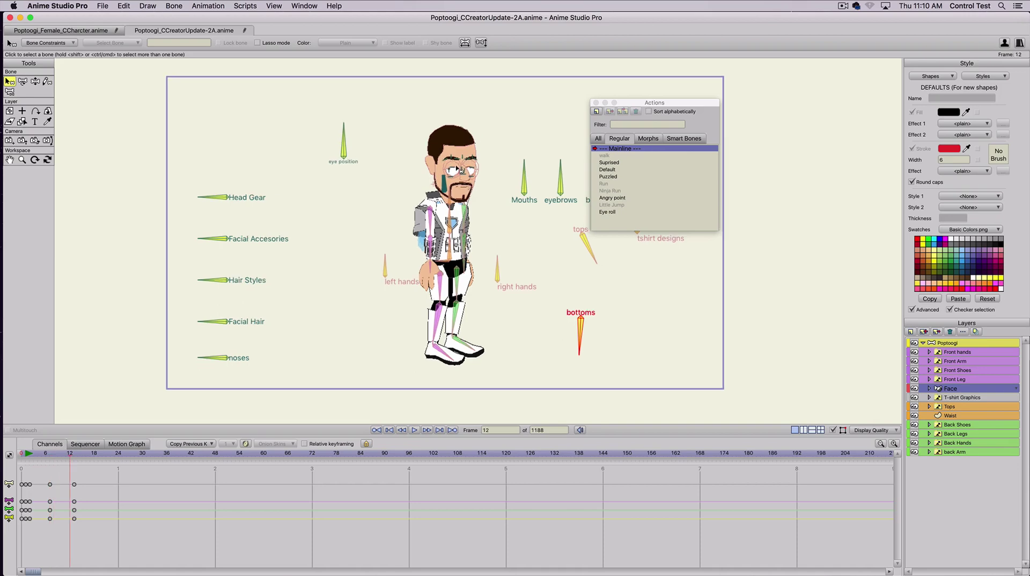
{"action": "scroll", "coordinate": [456, 168], "scroll_direction": "up", "scroll_amount": 10}
{"action": "left_click_drag", "start_coordinate": [437, 171], "coordinate": [490, 468]}
{"action": "scroll", "coordinate": [457, 374], "scroll_direction": "down", "scroll_amount": 3}
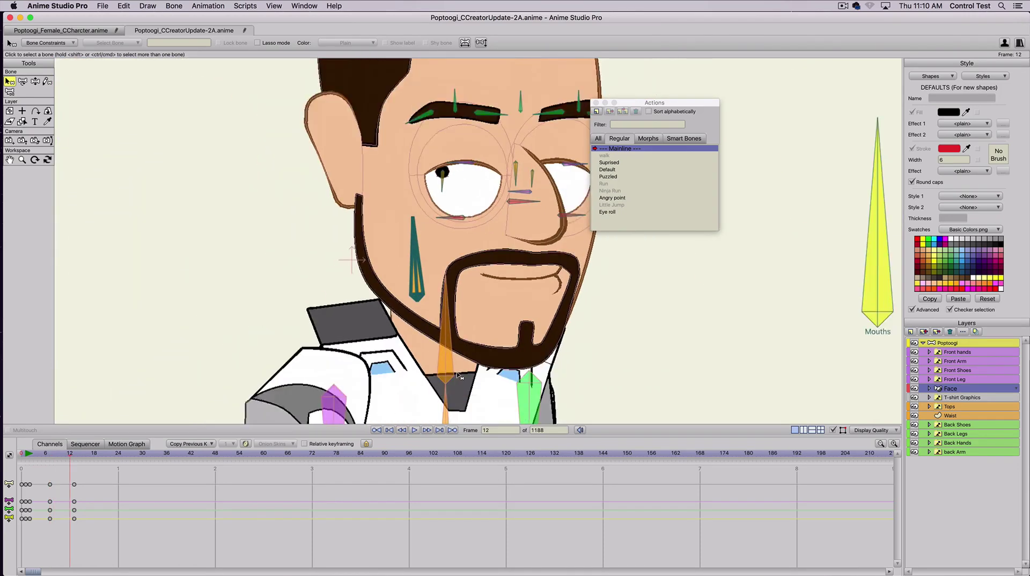
{"action": "scroll", "coordinate": [459, 375], "scroll_direction": "down", "scroll_amount": 3}
{"action": "left_click_drag", "start_coordinate": [26, 454], "coordinate": [24, 526]}
{"action": "key", "text": "Delete"}
{"action": "scroll", "coordinate": [215, 283], "scroll_direction": "down", "scroll_amount": 5}
{"action": "scroll", "coordinate": [312, 333], "scroll_direction": "down", "scroll_amount": 1}
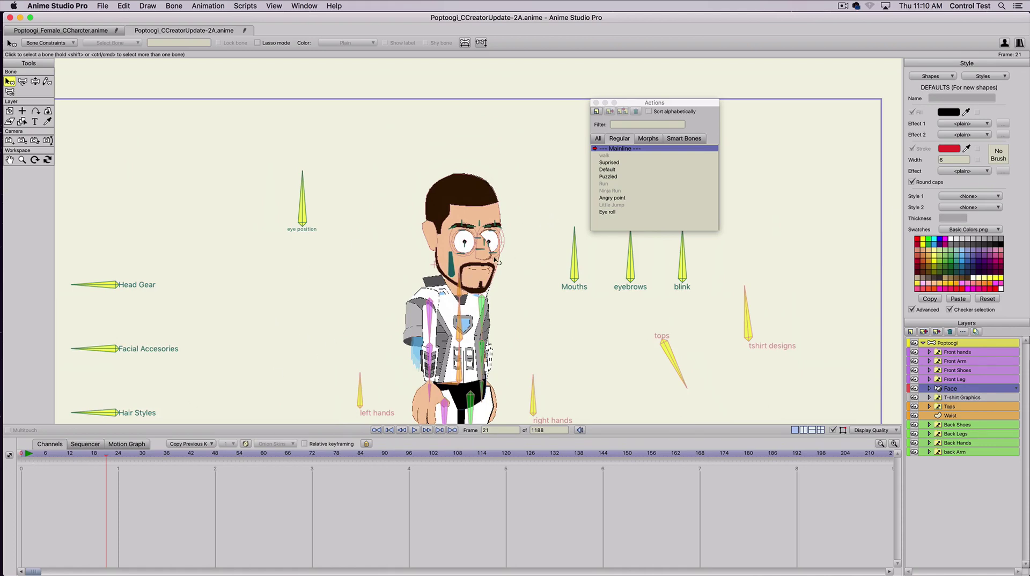
{"action": "left_click", "coordinate": [950, 344]}
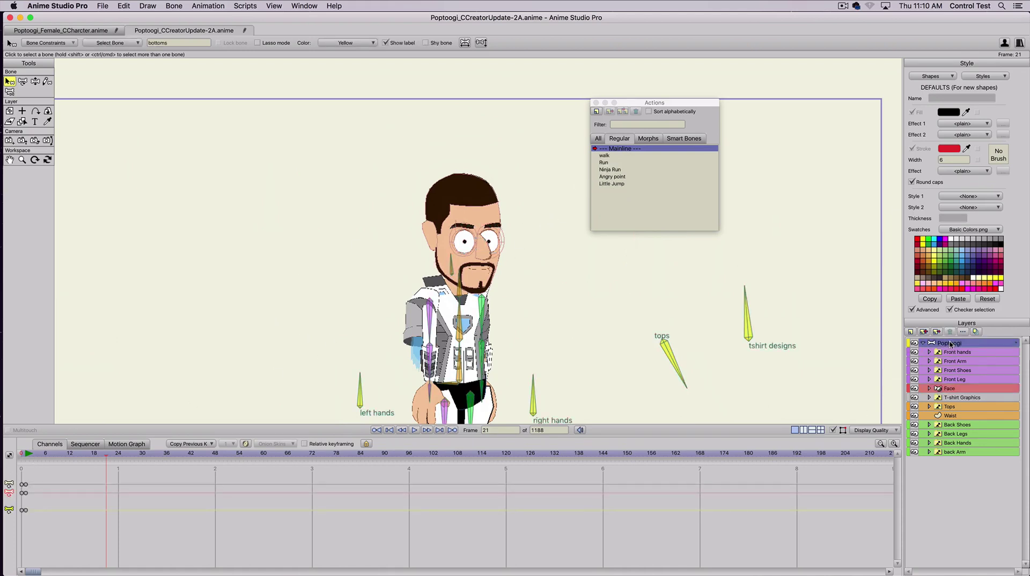
Step: Insert Angry point at frame 20 and step to frame 30 to see Poptoogi point angrily
{"action": "left_click", "coordinate": [612, 177]}
{"action": "left_click", "coordinate": [102, 459]}
{"action": "left_click", "coordinate": [617, 178]}
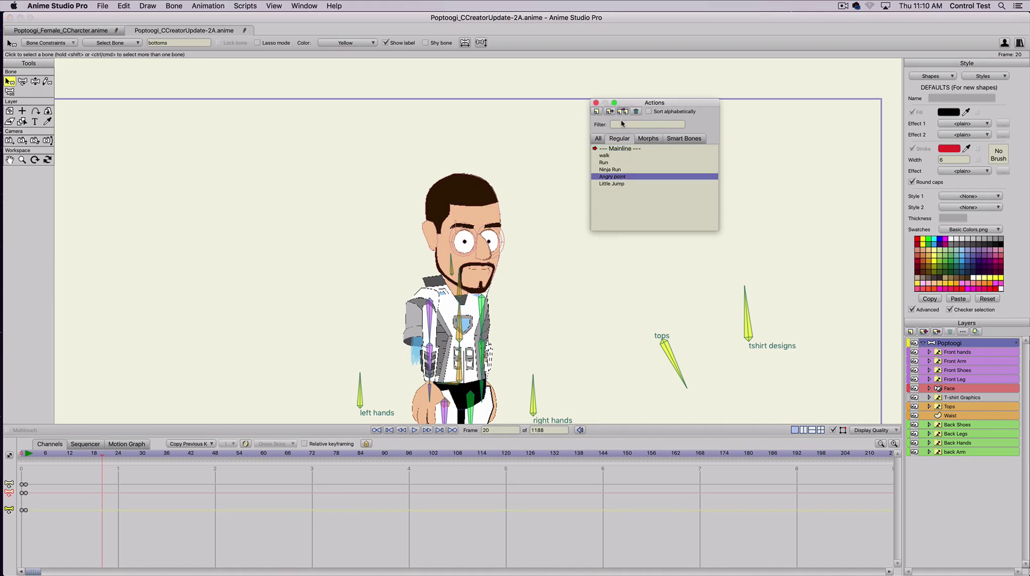
{"action": "left_click", "coordinate": [63, 477]}
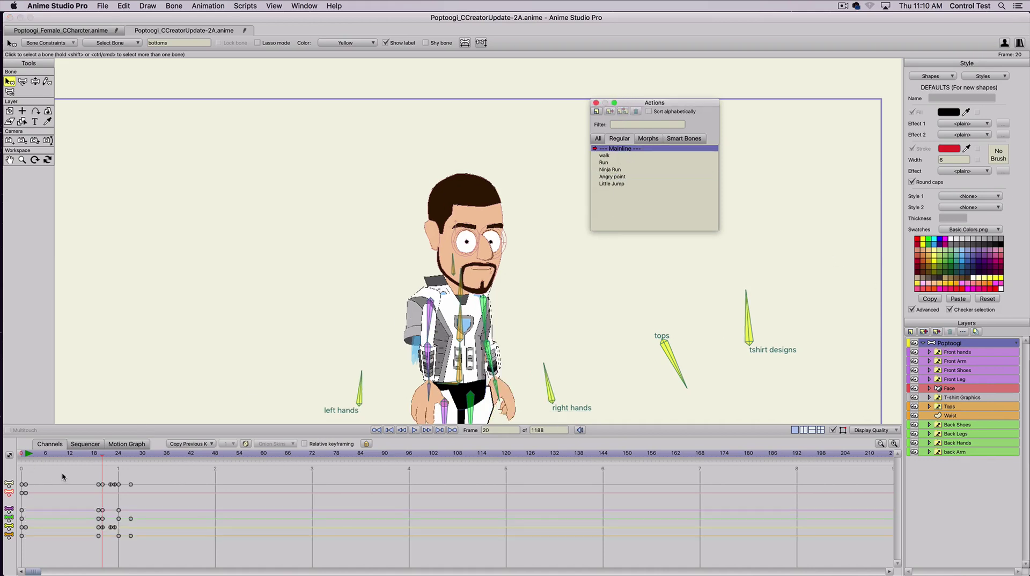
{"action": "left_click_drag", "start_coordinate": [94, 457], "coordinate": [135, 459]}
{"action": "key", "text": "Right"}
{"action": "key", "text": "Right"}
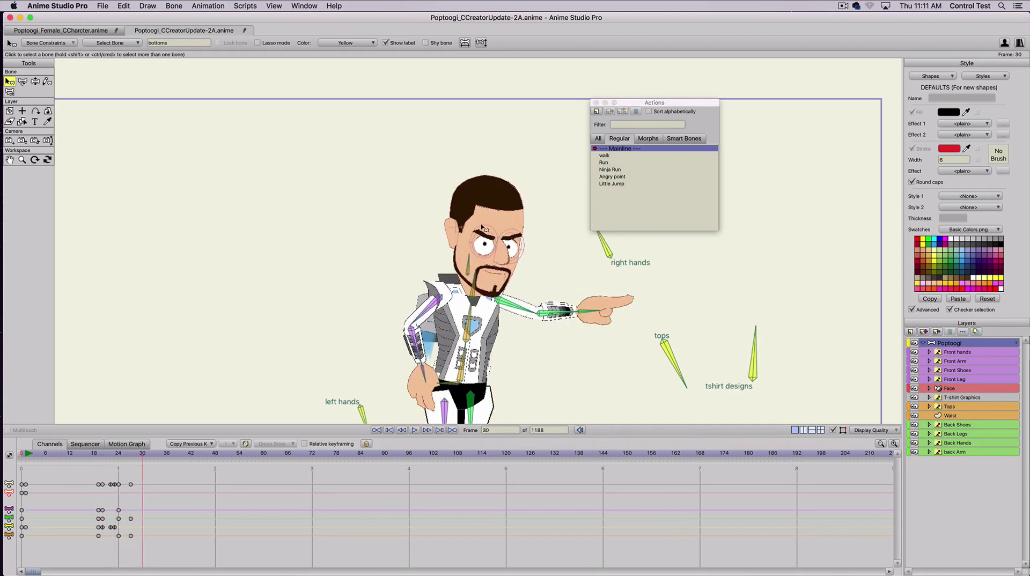
{"action": "left_click", "coordinate": [954, 390]}
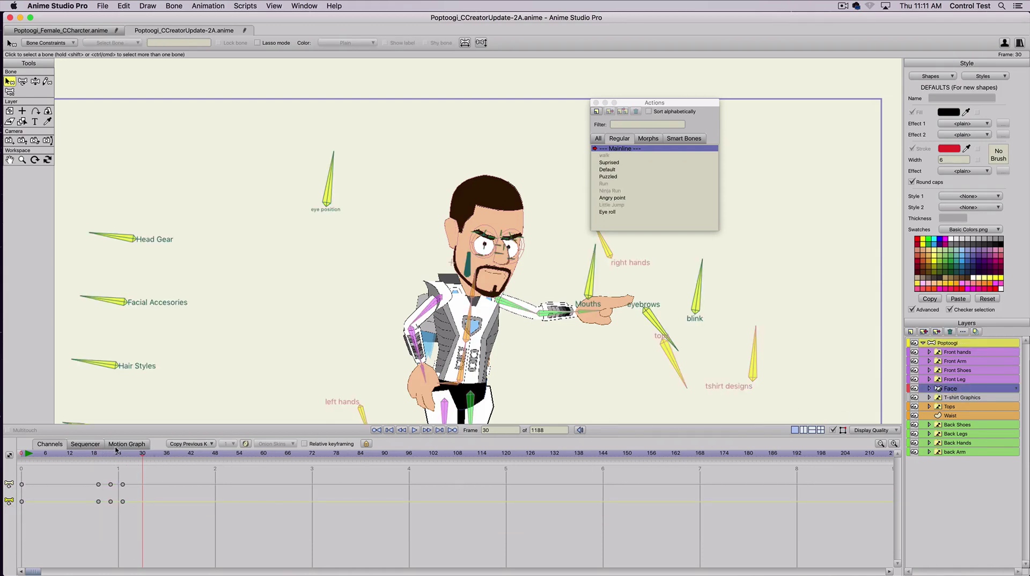
Step: Delete the Angry point keyframes from the Face layer
{"action": "left_click_drag", "start_coordinate": [98, 456], "coordinate": [138, 460]}
{"action": "left_click_drag", "start_coordinate": [66, 477], "coordinate": [199, 555]}
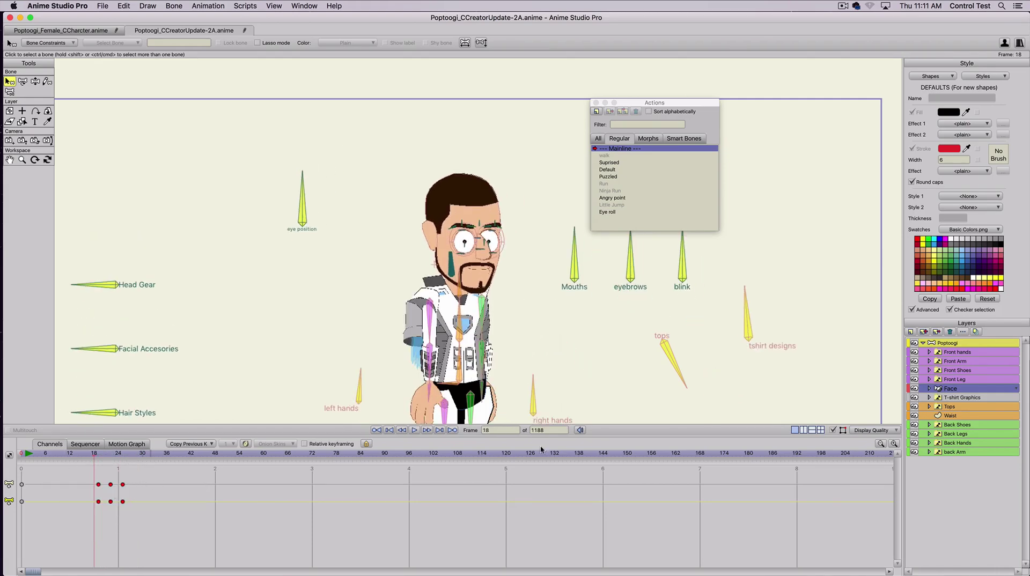
{"action": "key", "text": "Delete"}
Step: Delete the Poptoogi layer's Angry point keyframes at frames 18–24 and return to frame 0
{"action": "left_click", "coordinate": [971, 344]}
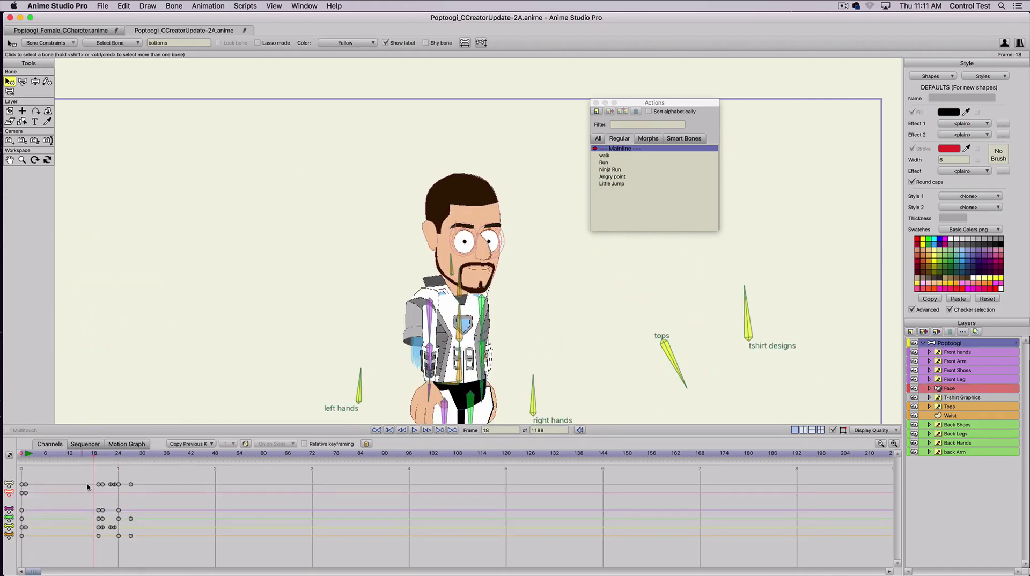
{"action": "left_click_drag", "start_coordinate": [83, 482], "coordinate": [147, 556]}
{"action": "key", "text": "Delete"}
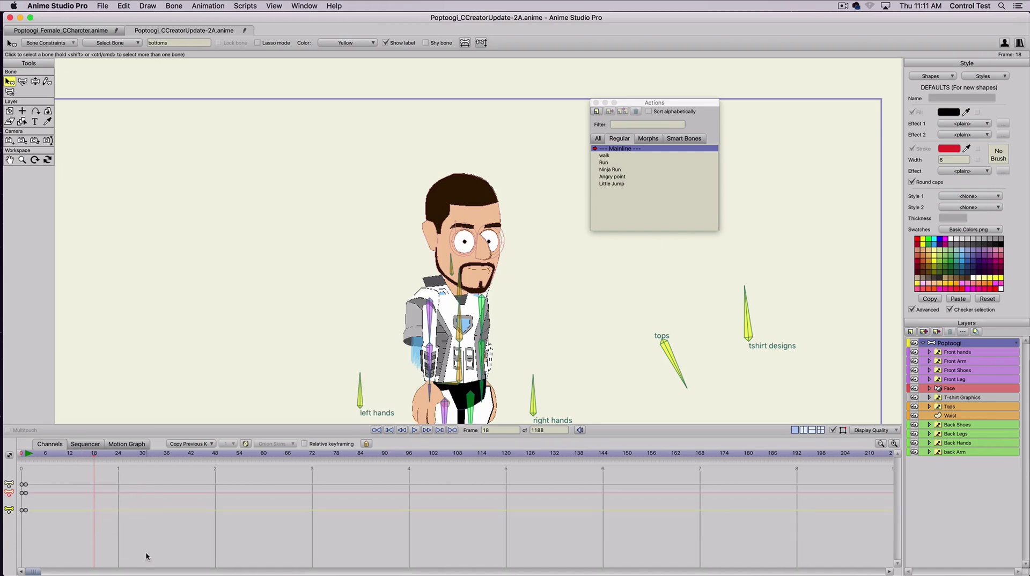
{"action": "left_click", "coordinate": [24, 456]}
{"action": "left_click_drag", "start_coordinate": [27, 456], "coordinate": [130, 457]}
Step: Insert the walk action onto the Mainline around frames 26–50, then scrub back to frame 1
{"action": "scroll", "coordinate": [244, 375], "scroll_direction": "down", "scroll_amount": 5}
{"action": "scroll", "coordinate": [289, 365], "scroll_direction": "down", "scroll_amount": 3}
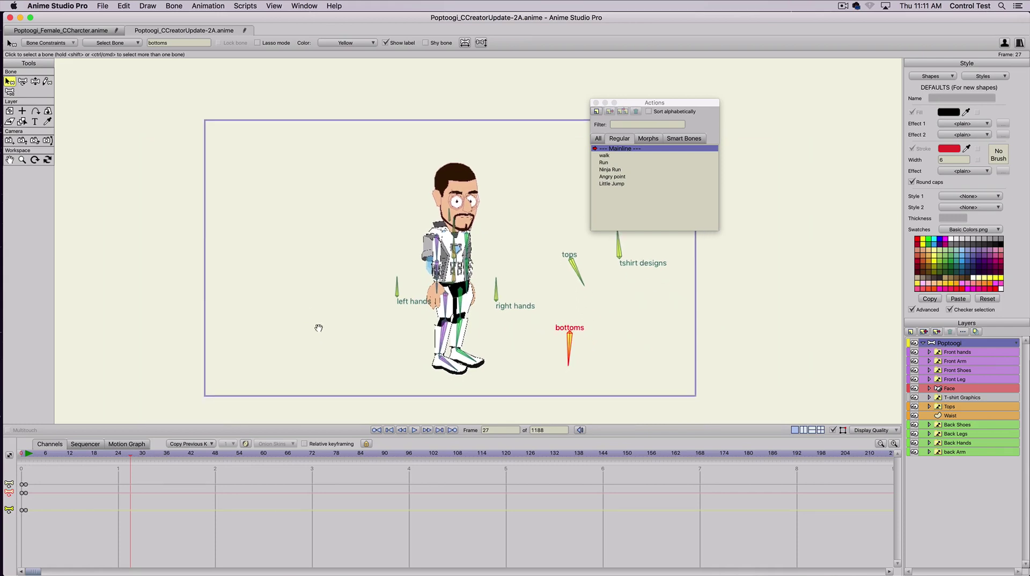
{"action": "left_click_drag", "start_coordinate": [632, 103], "coordinate": [676, 97]}
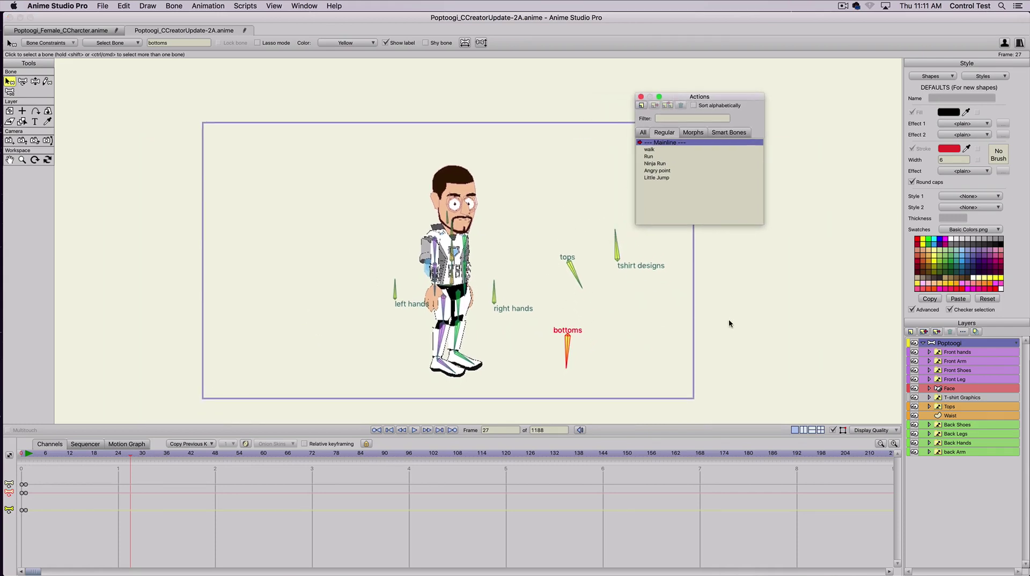
{"action": "left_click", "coordinate": [649, 149]}
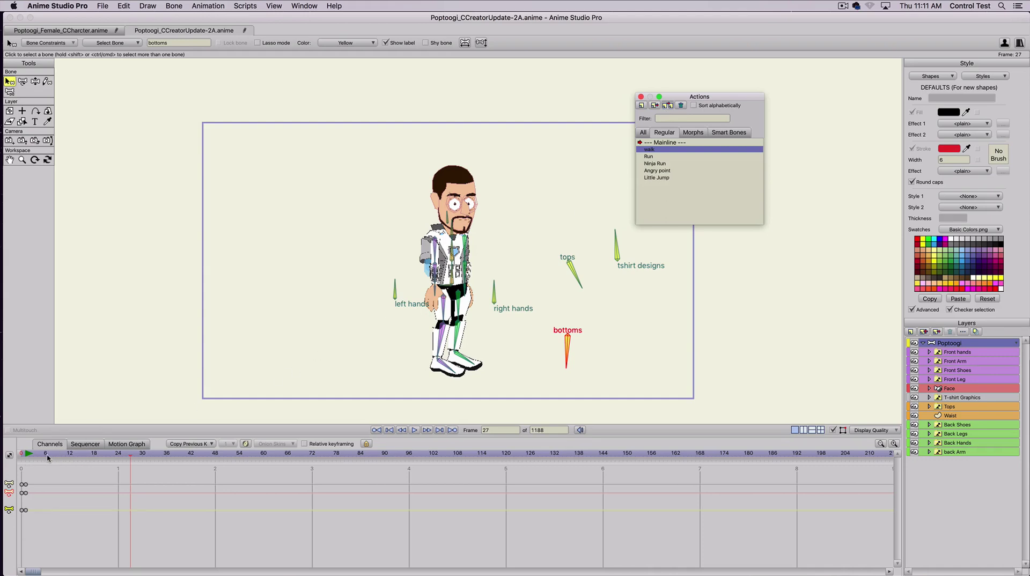
{"action": "left_click_drag", "start_coordinate": [94, 456], "coordinate": [219, 456]}
{"action": "left_click_drag", "start_coordinate": [163, 473], "coordinate": [25, 477]}
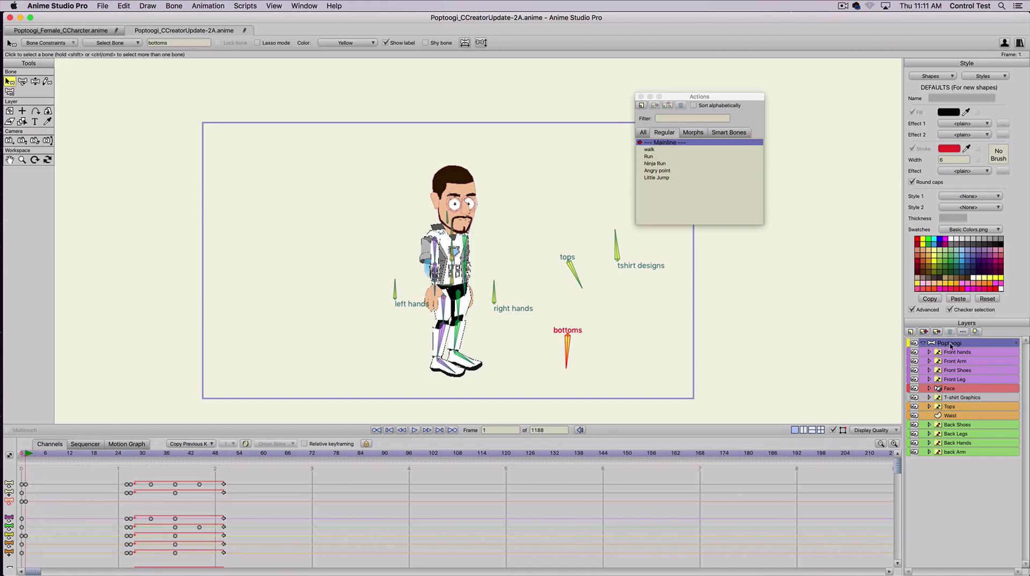
Step: Rotate the tops and bottoms smart bones to change the shirt and pants
{"action": "key", "text": "t"}
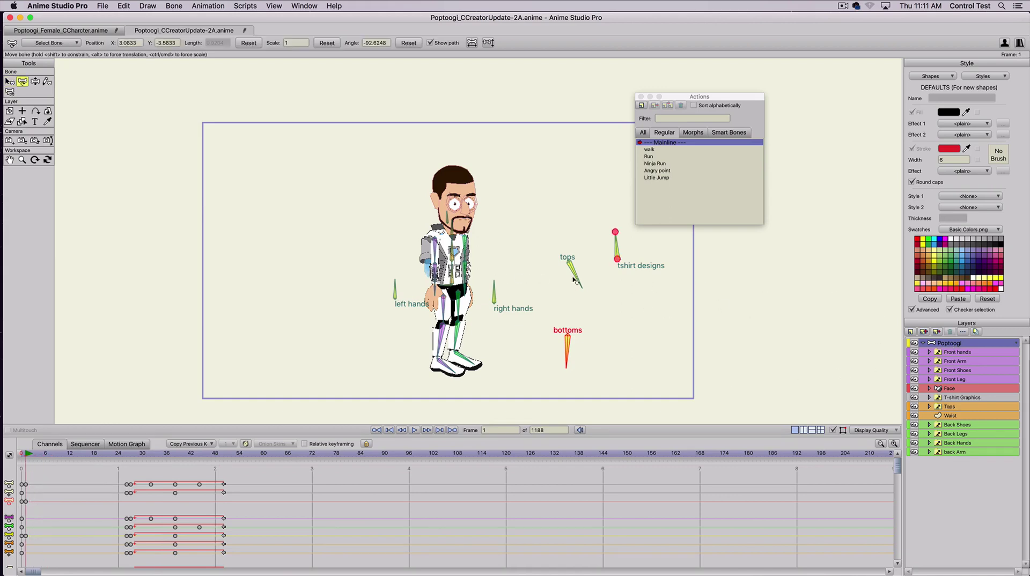
{"action": "mouse_move", "coordinate": [581, 281]}
{"action": "left_mouse_down"}
{"action": "mouse_move", "coordinate": [588, 230]}
{"action": "mouse_move", "coordinate": [573, 226]}
{"action": "mouse_move", "coordinate": [599, 264]}
{"action": "mouse_move", "coordinate": [573, 291]}
{"action": "left_mouse_up"}
{"action": "left_click_drag", "start_coordinate": [567, 352], "coordinate": [590, 327]}
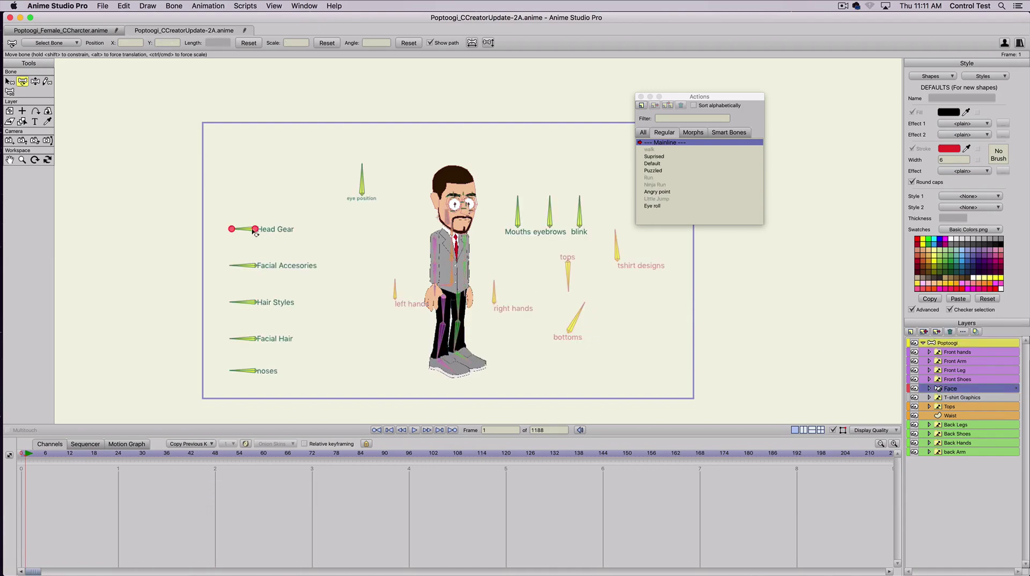
Step: Add a hat, change glasses and hairstyle, and set the noses bone to about -4°
{"action": "left_click_drag", "start_coordinate": [244, 229], "coordinate": [294, 234]}
{"action": "left_click", "coordinate": [242, 271]}
{"action": "left_click_drag", "start_coordinate": [246, 270], "coordinate": [280, 266]}
{"action": "left_click_drag", "start_coordinate": [245, 304], "coordinate": [296, 326]}
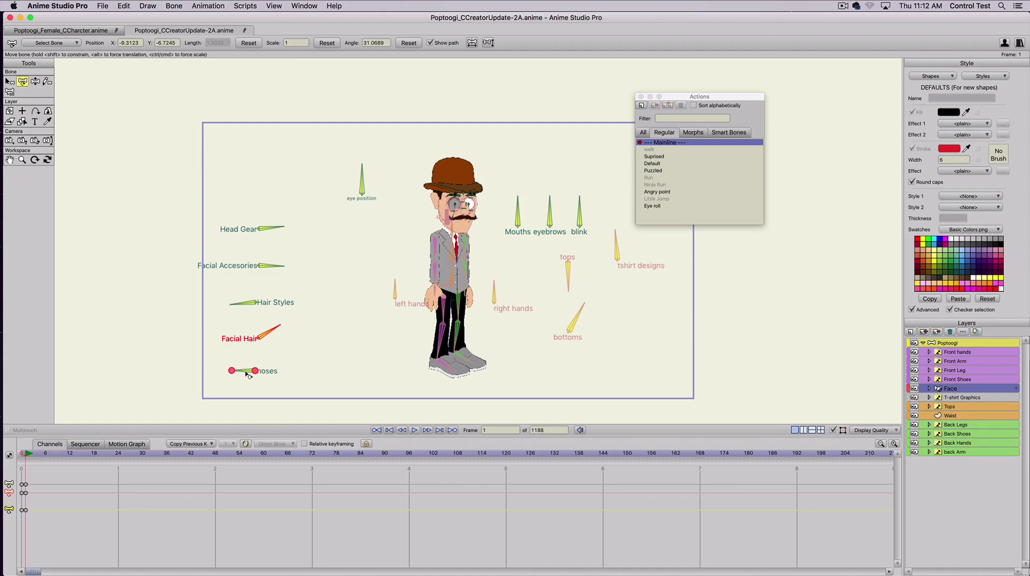
{"action": "left_click_drag", "start_coordinate": [251, 369], "coordinate": [266, 370]}
{"action": "scroll", "coordinate": [344, 291], "scroll_direction": "down", "scroll_amount": 1}
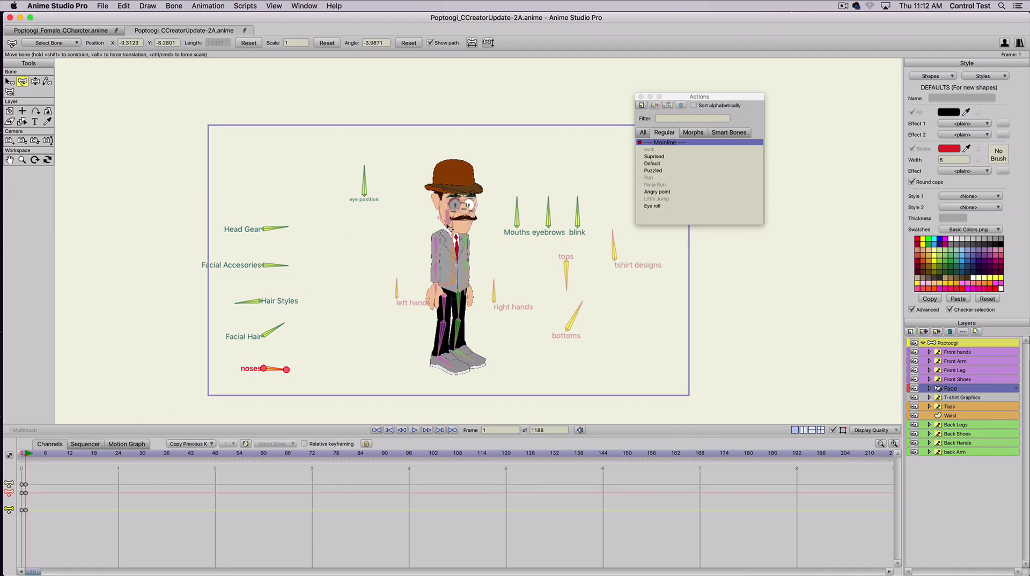
Step: Make the Skin Tone style slightly lighter using the Skin.png swatches
{"action": "left_click", "coordinate": [984, 77]}
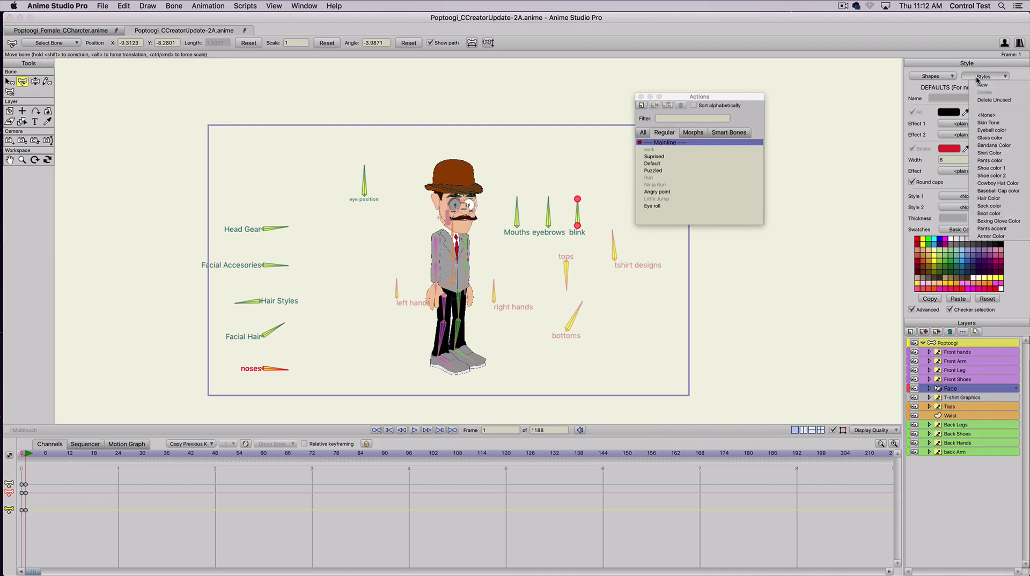
{"action": "left_click", "coordinate": [989, 123]}
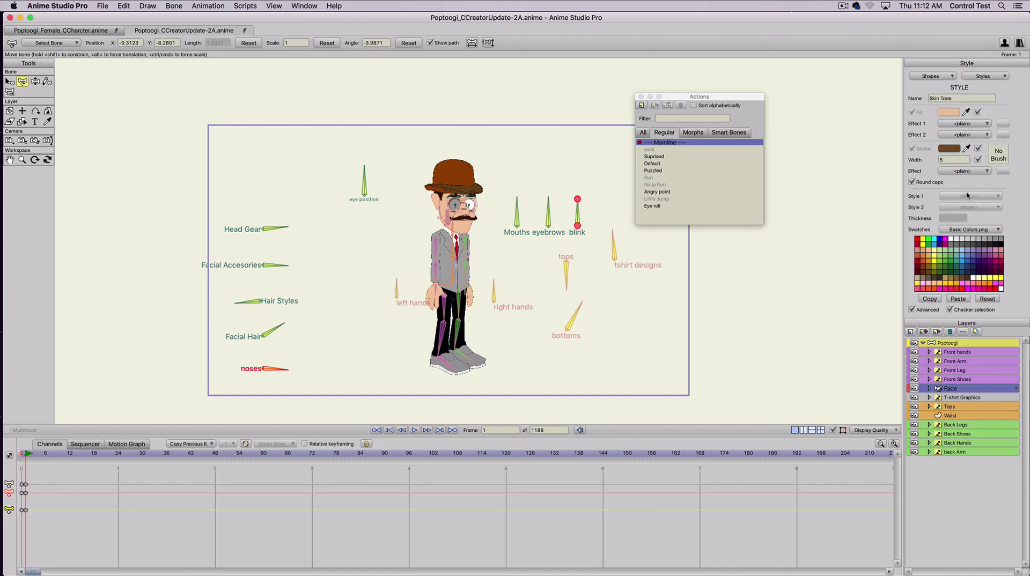
{"action": "left_click", "coordinate": [966, 231]}
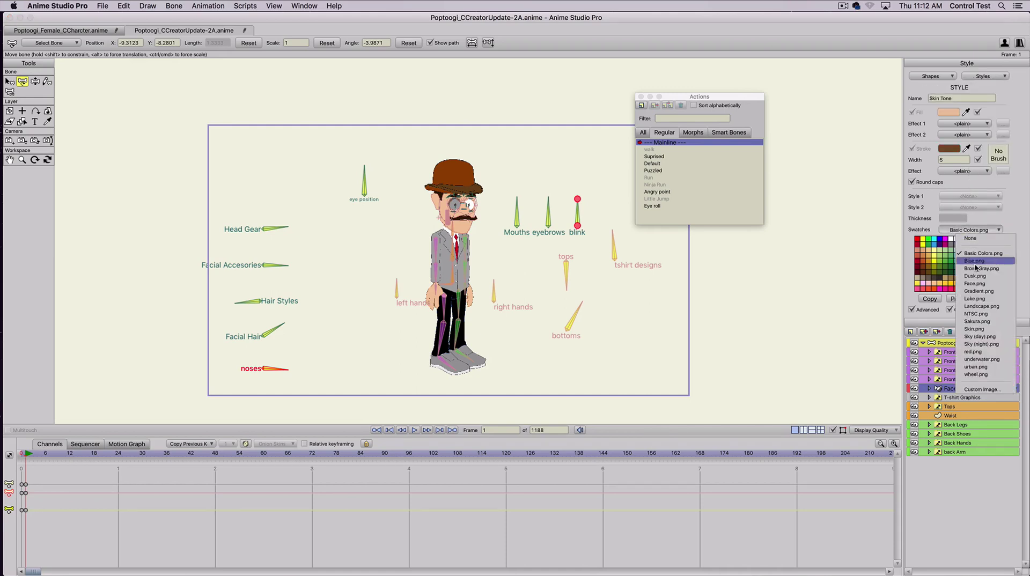
{"action": "left_click", "coordinate": [976, 329]}
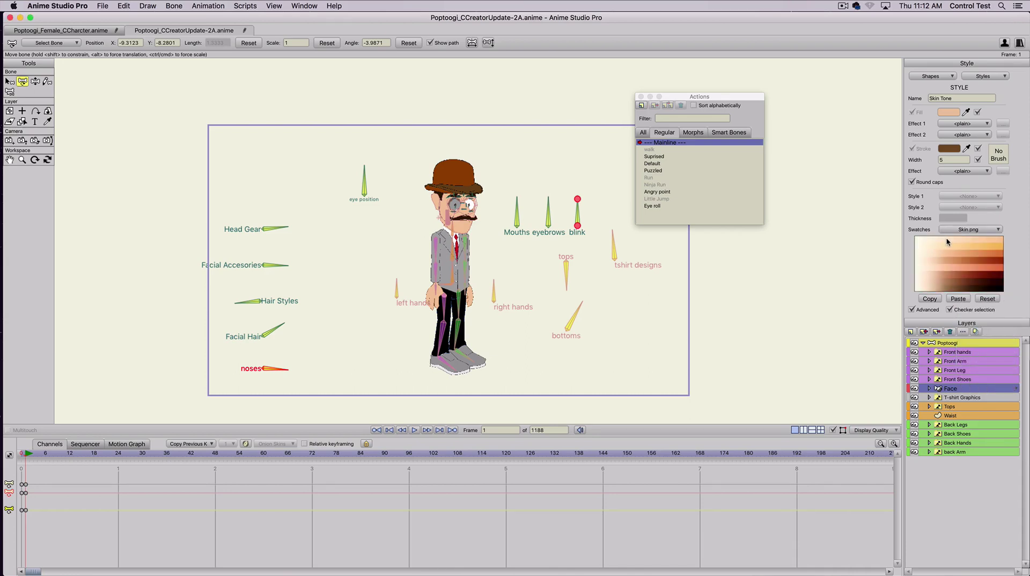
{"action": "left_click", "coordinate": [950, 243]}
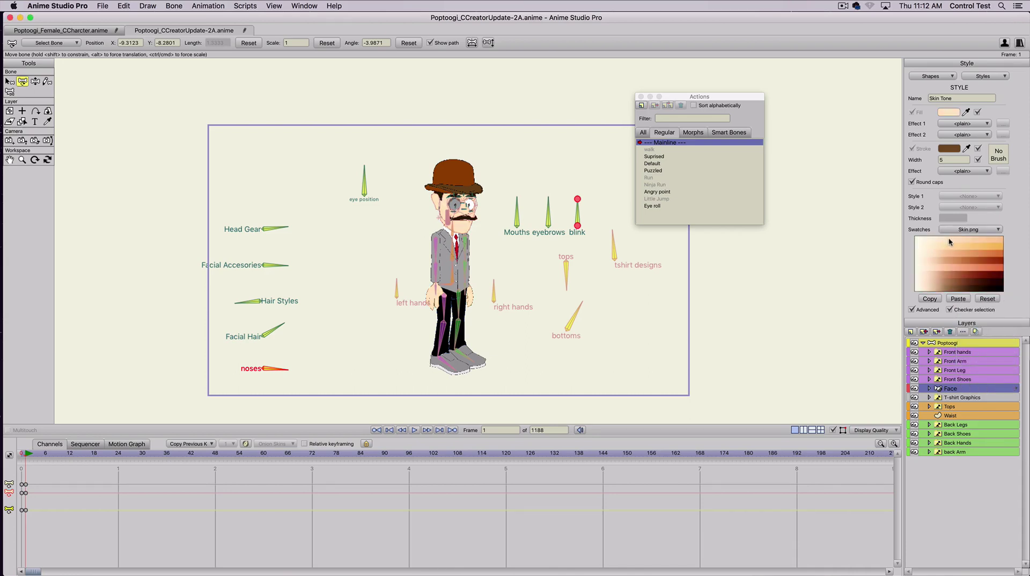
Step: Give the Shirt Color style an orange-brown fill with a very dark brown outline
{"action": "left_click", "coordinate": [983, 77]}
{"action": "left_click", "coordinate": [990, 153]}
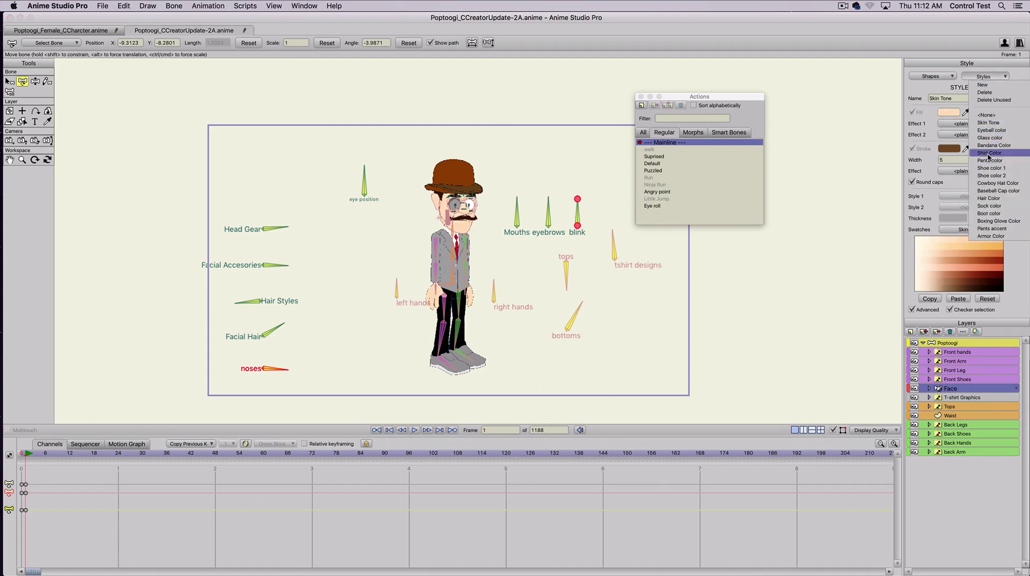
{"action": "left_click", "coordinate": [950, 278]}
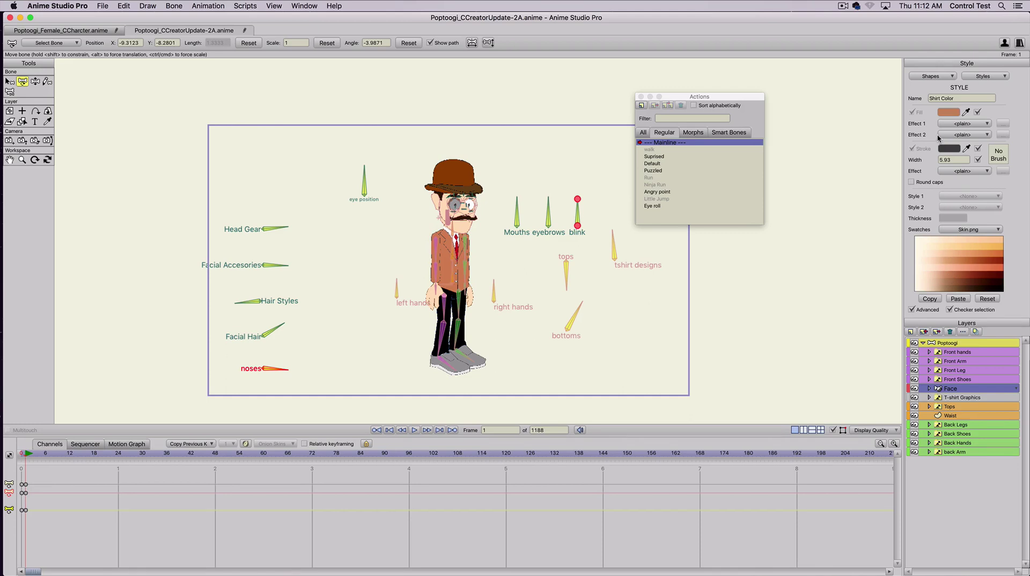
{"action": "right_click", "coordinate": [989, 280]}
Step: Set the Pants color fill and outline to the hat's brown, sampled by eyedropper
{"action": "left_click", "coordinate": [975, 74]}
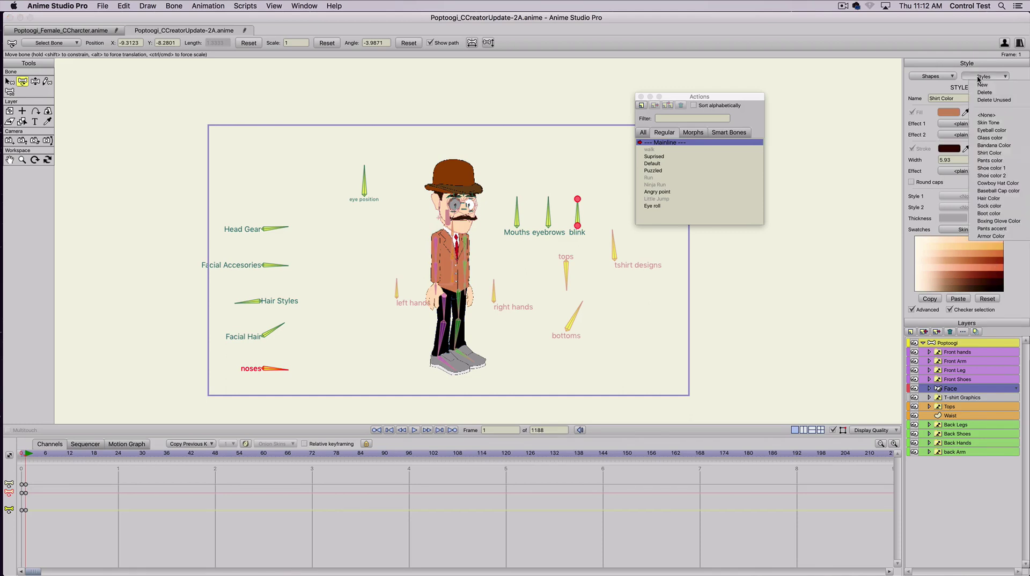
{"action": "left_click", "coordinate": [987, 160]}
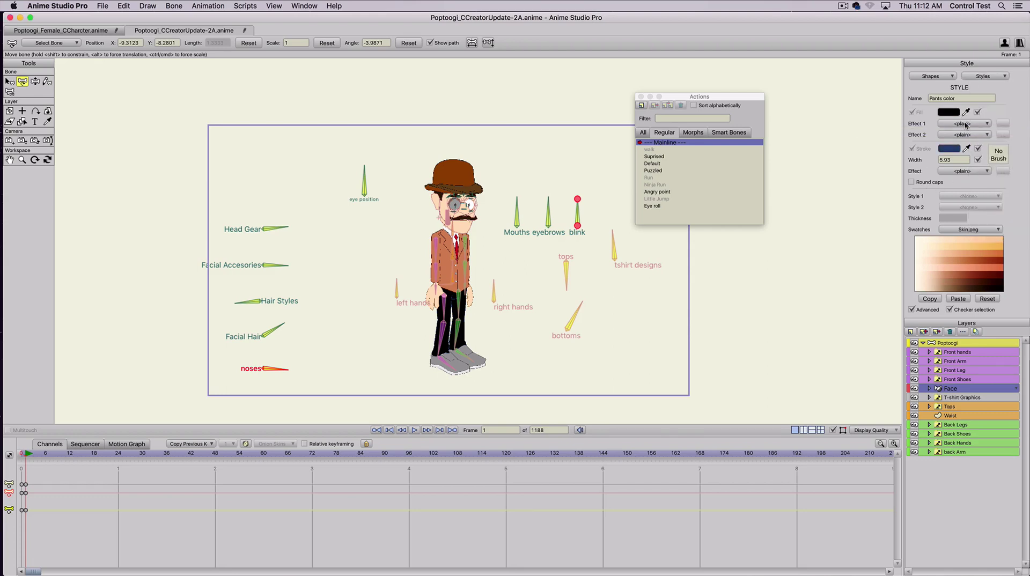
{"action": "left_click_drag", "start_coordinate": [967, 112], "coordinate": [459, 177]}
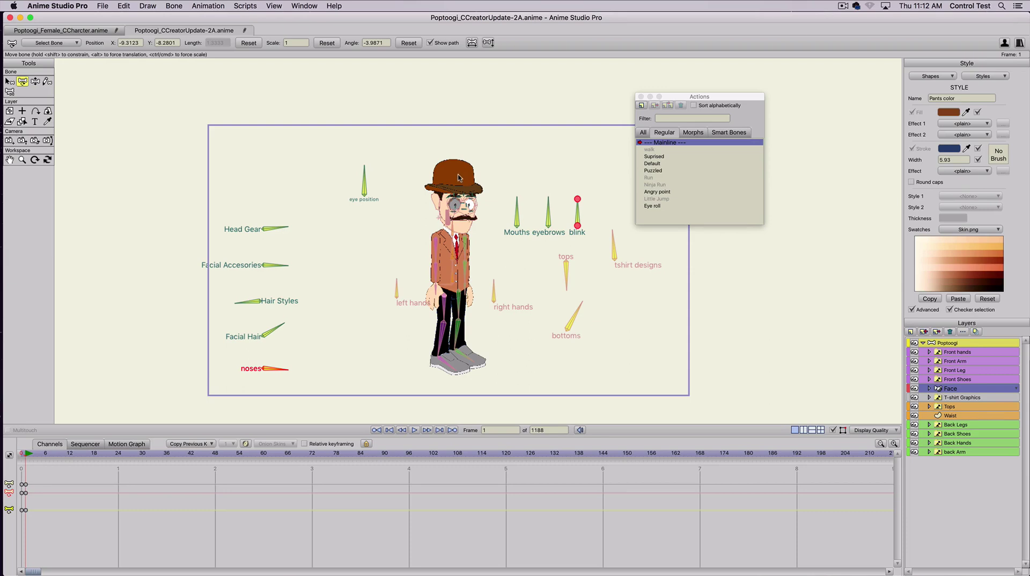
{"action": "left_click", "coordinate": [457, 322]}
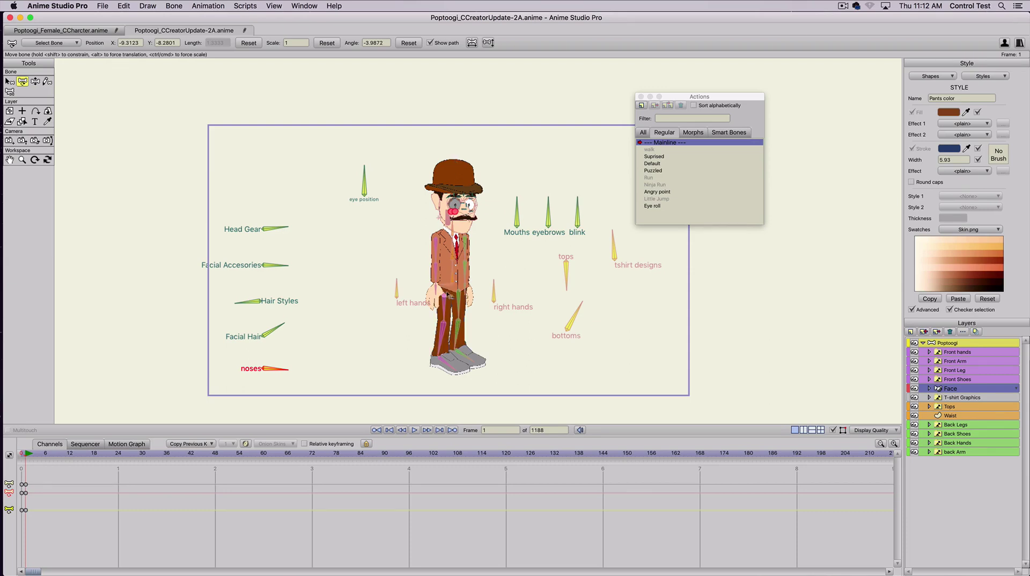
{"action": "left_click_drag", "start_coordinate": [966, 151], "coordinate": [957, 112]}
Step: Darken the pants outline and make Shoe color 2 dark brown with a black outline
{"action": "left_click", "coordinate": [821, 292]}
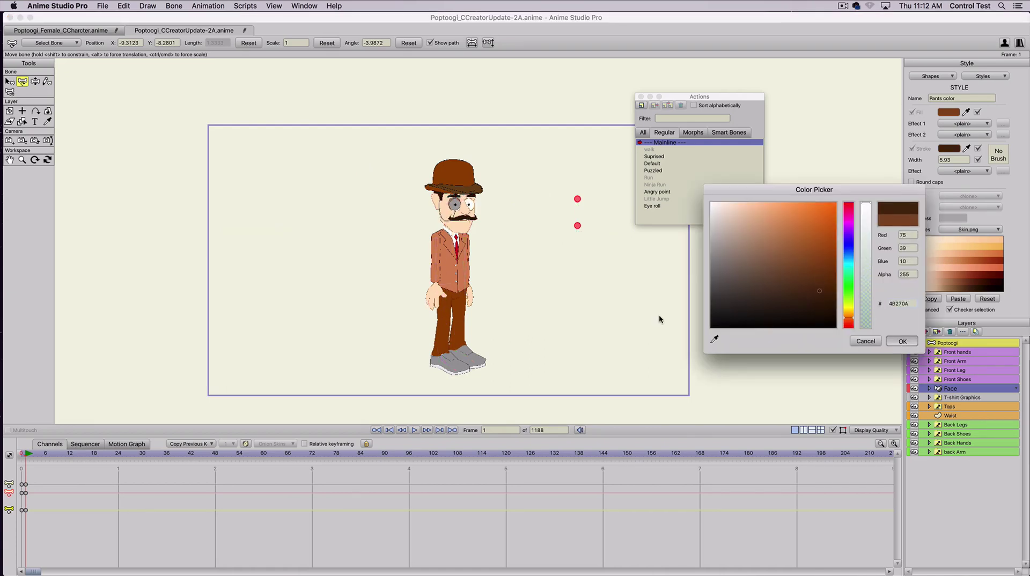
{"action": "key", "text": "Return"}
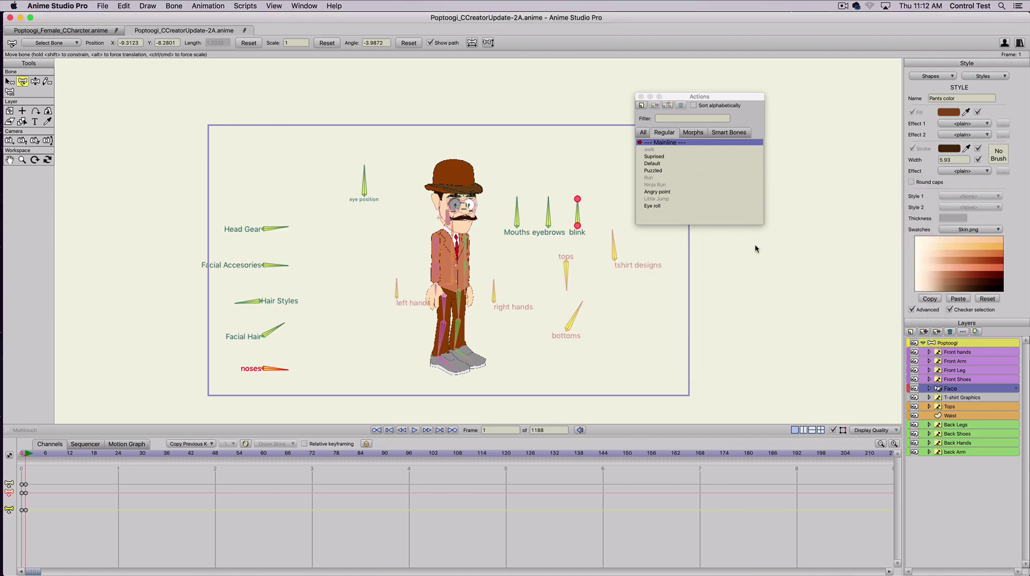
{"action": "left_click", "coordinate": [987, 77]}
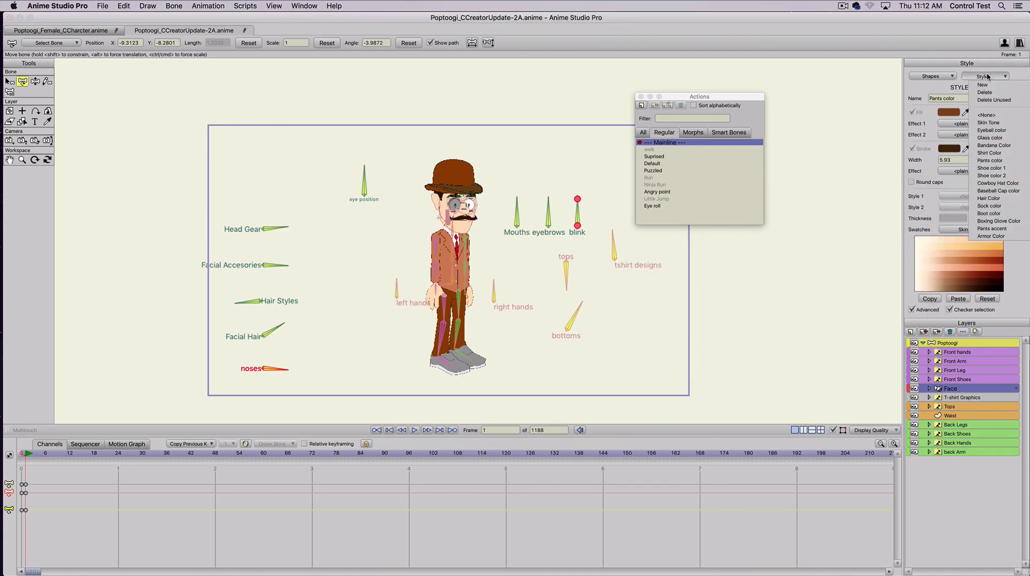
{"action": "left_click", "coordinate": [991, 176]}
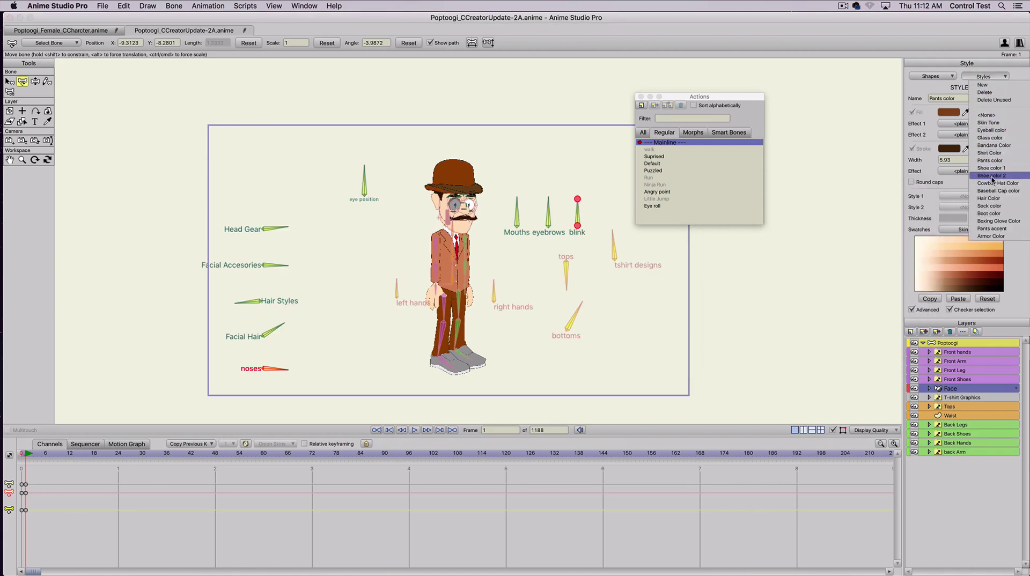
{"action": "left_click", "coordinate": [964, 292]}
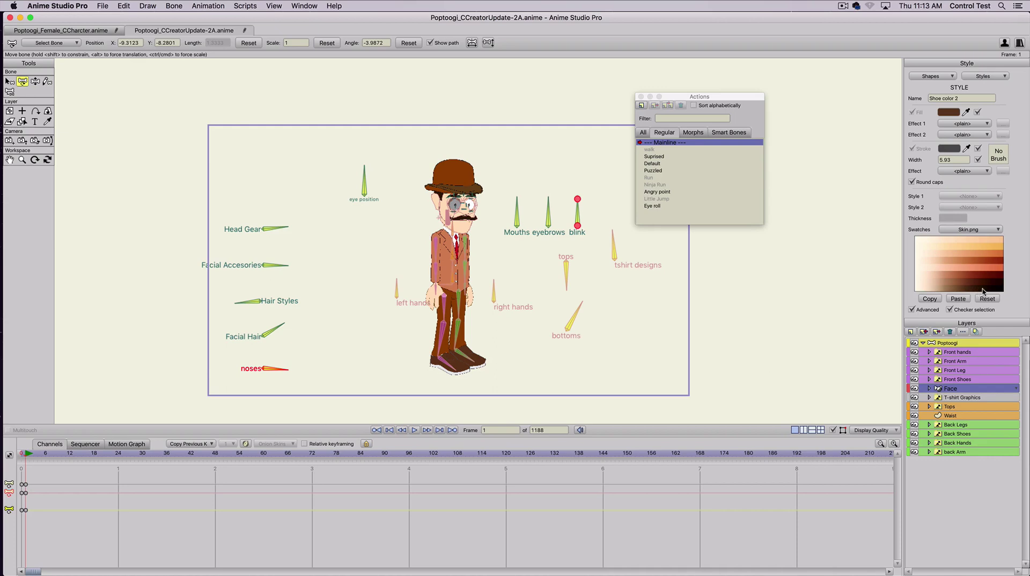
{"action": "left_click", "coordinate": [989, 77]}
{"action": "left_click", "coordinate": [989, 78]}
{"action": "right_click", "coordinate": [993, 292]}
Step: Make Shoe color 1 a near-black dark brown and close the Actions window
{"action": "left_click", "coordinate": [983, 79]}
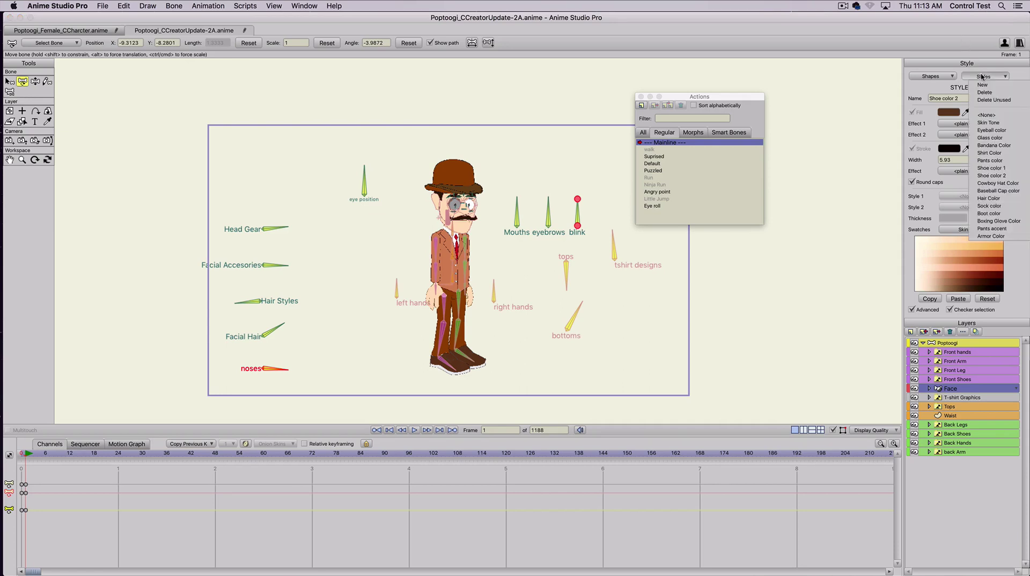
{"action": "left_click", "coordinate": [987, 168]}
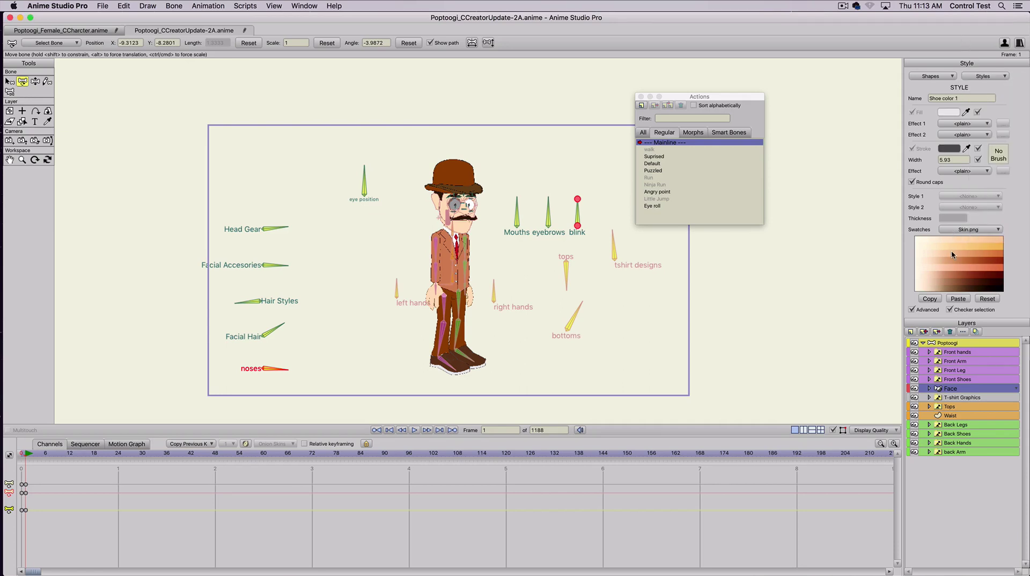
{"action": "left_click", "coordinate": [965, 290]}
{"action": "left_click", "coordinate": [987, 293]}
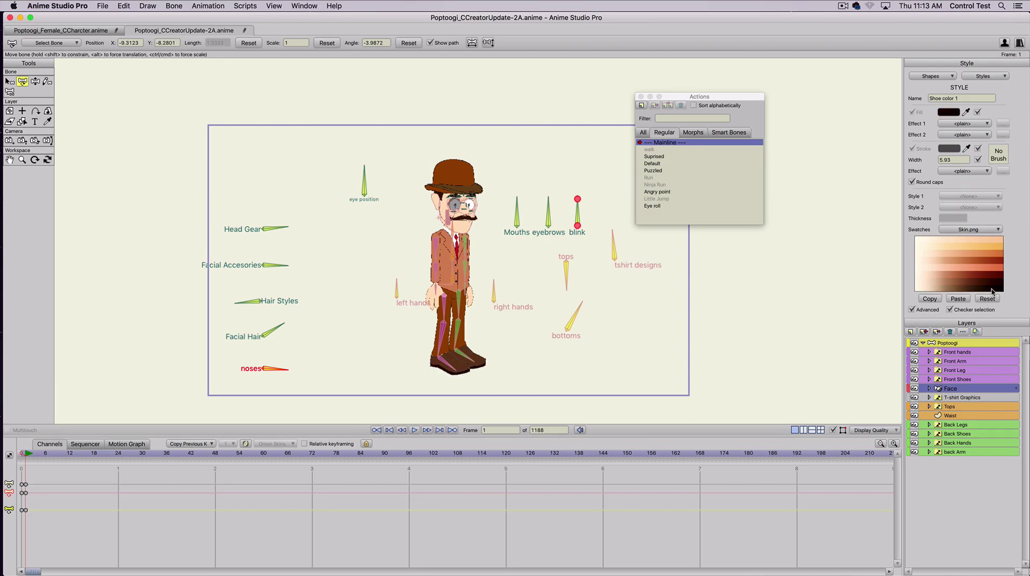
{"action": "left_click", "coordinate": [642, 97]}
{"action": "scroll", "coordinate": [428, 244], "scroll_direction": "down", "scroll_amount": 2}
{"action": "scroll", "coordinate": [428, 244], "scroll_direction": "up", "scroll_amount": 6}
Step: Set the Hair Color style to a deep red-brown for the mustache
{"action": "left_click", "coordinate": [993, 79]}
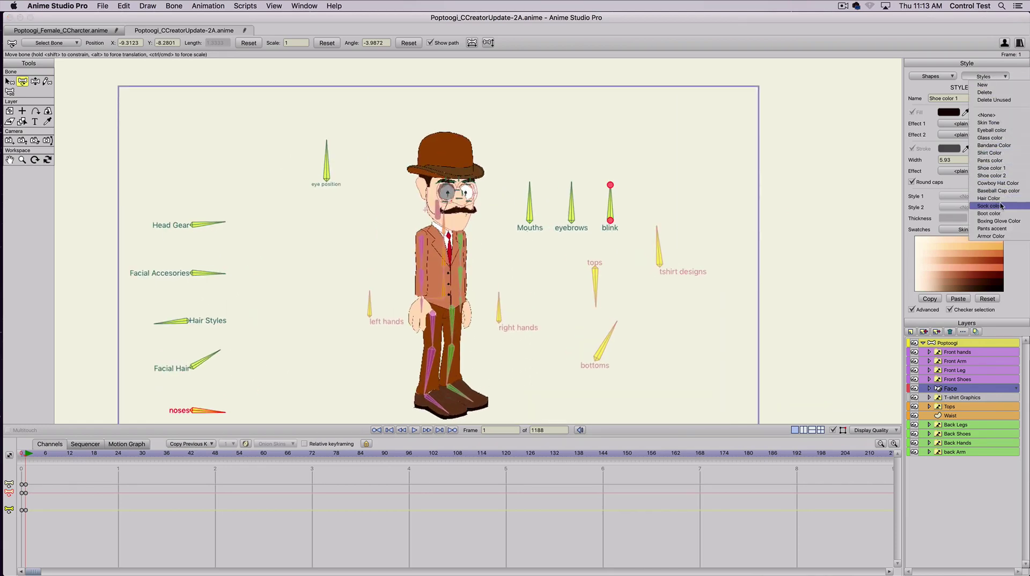
{"action": "left_click", "coordinate": [989, 198]}
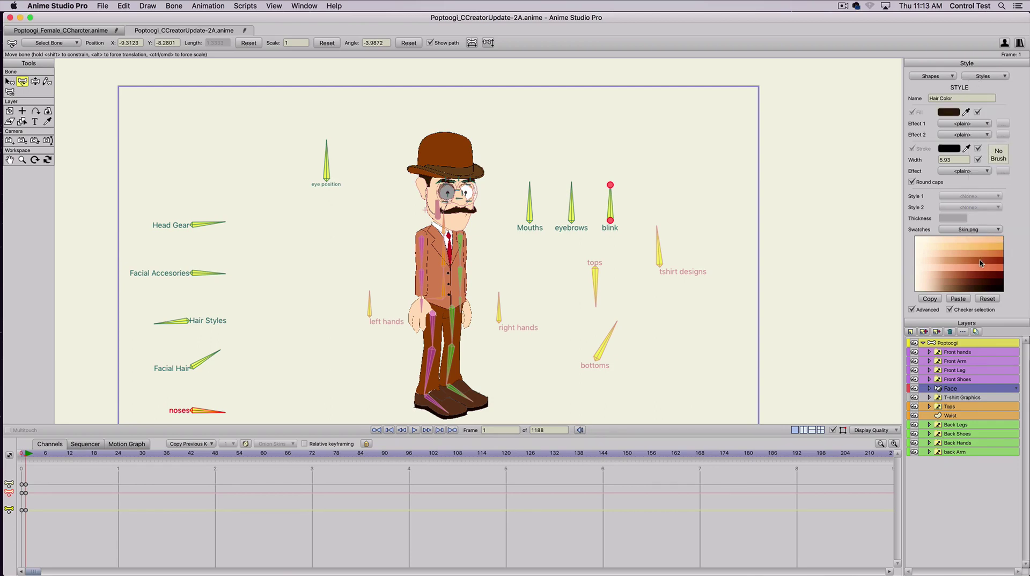
{"action": "left_click", "coordinate": [983, 259]}
{"action": "left_click", "coordinate": [989, 264]}
{"action": "left_click", "coordinate": [984, 275]}
{"action": "scroll", "coordinate": [258, 317], "scroll_direction": "down", "scroll_amount": 5}
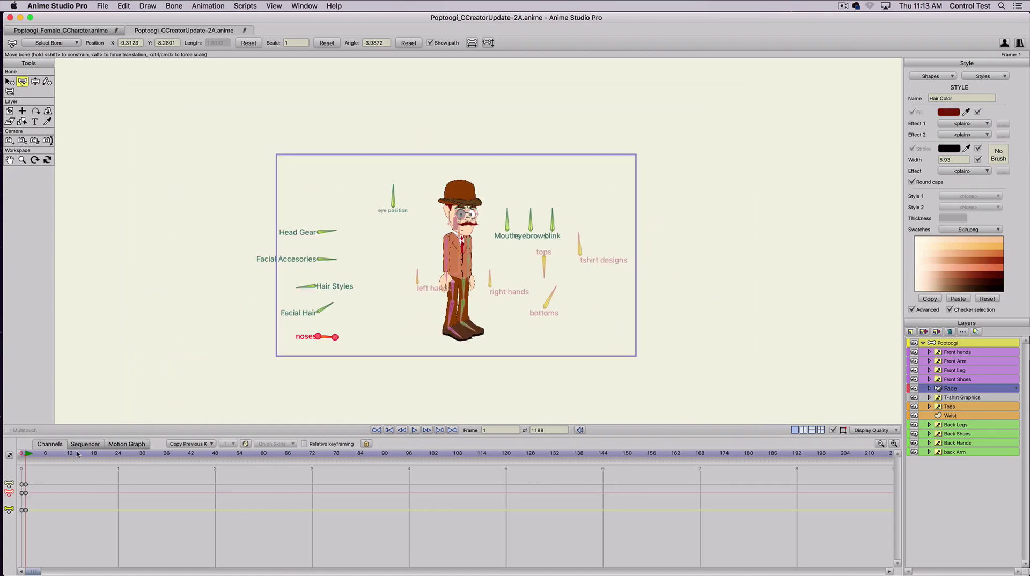
Step: Play the Poptoogi walk from frame 22, stop it, and rewind to frame 0
{"action": "left_click", "coordinate": [944, 345]}
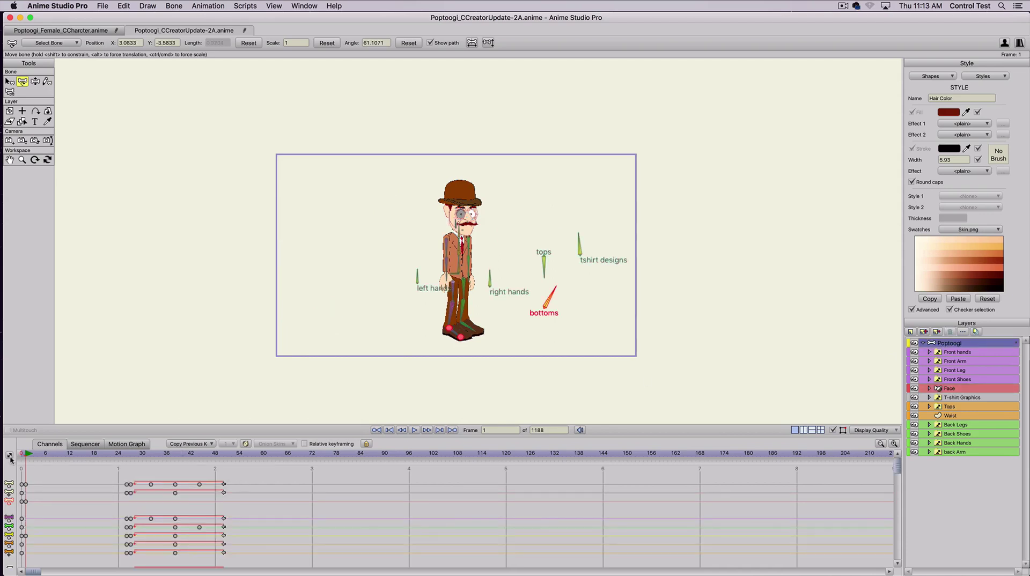
{"action": "left_click_drag", "start_coordinate": [26, 455], "coordinate": [208, 456]}
{"action": "left_click", "coordinate": [113, 455]}
{"action": "key", "text": "space"}
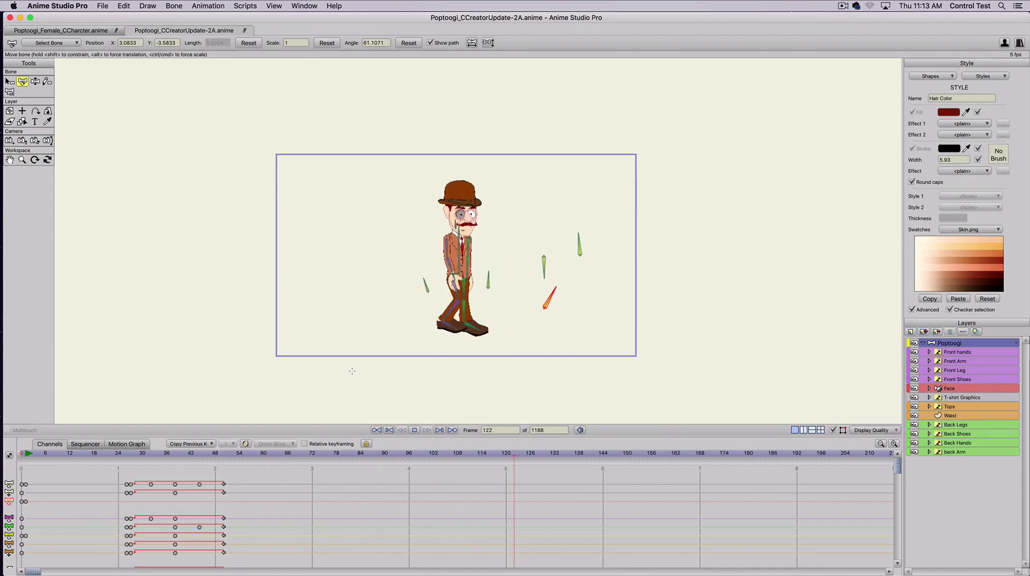
{"action": "key", "text": "space"}
{"action": "left_click_drag", "start_coordinate": [111, 453], "coordinate": [20, 454]}
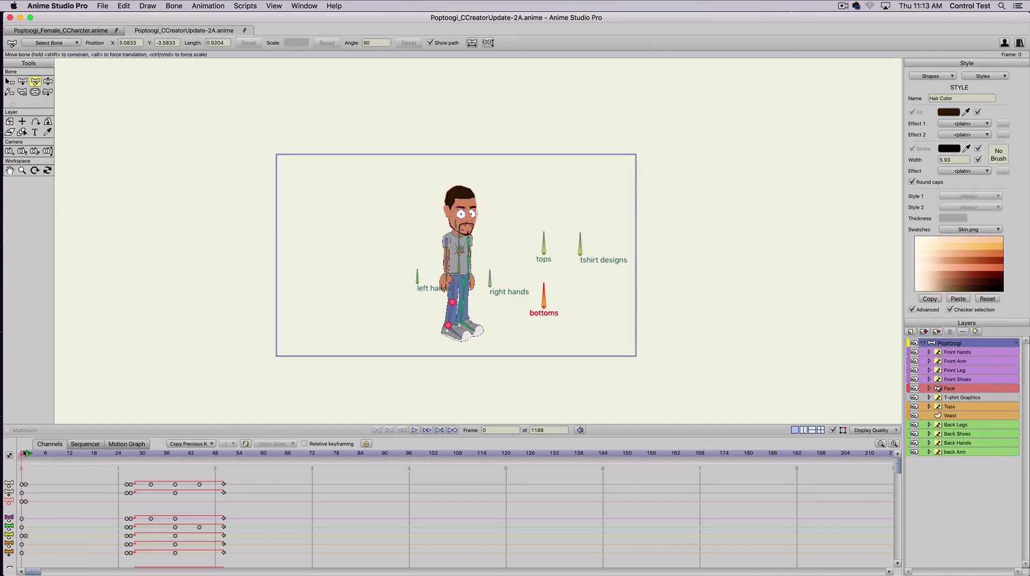